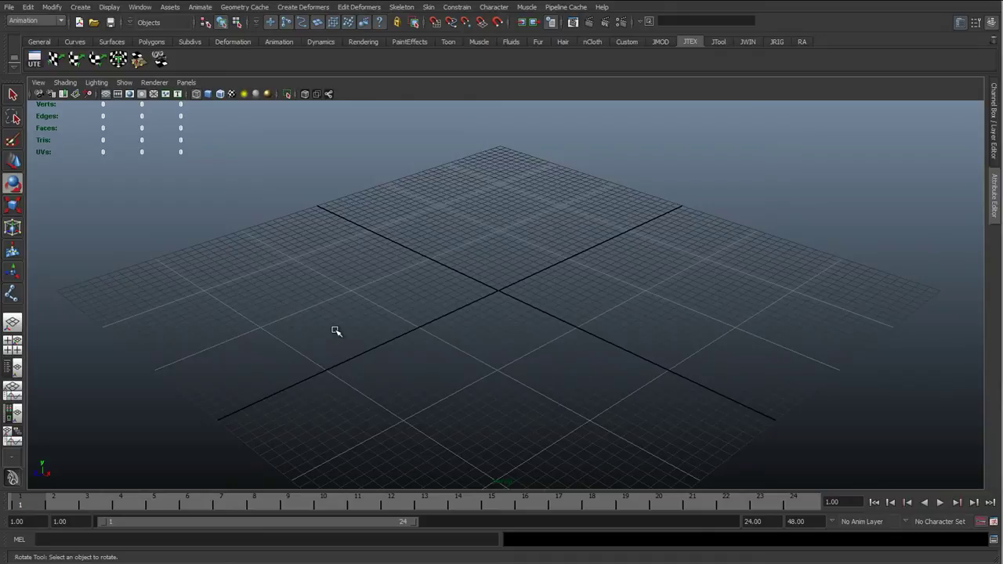
Step: Draw a vertical chain of six grid-snapped joints in the front view, starting at the origin and spaced 2 units apart
left_click_drag(455, 324, 381, 307, "alt")
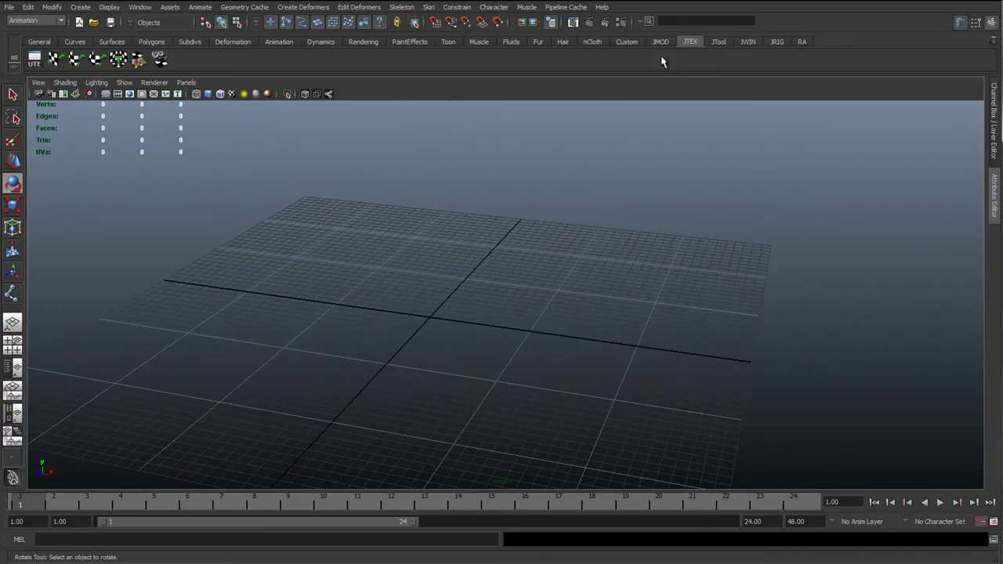
left_click_drag(410, 260, 431, 268, "alt")
key("space")
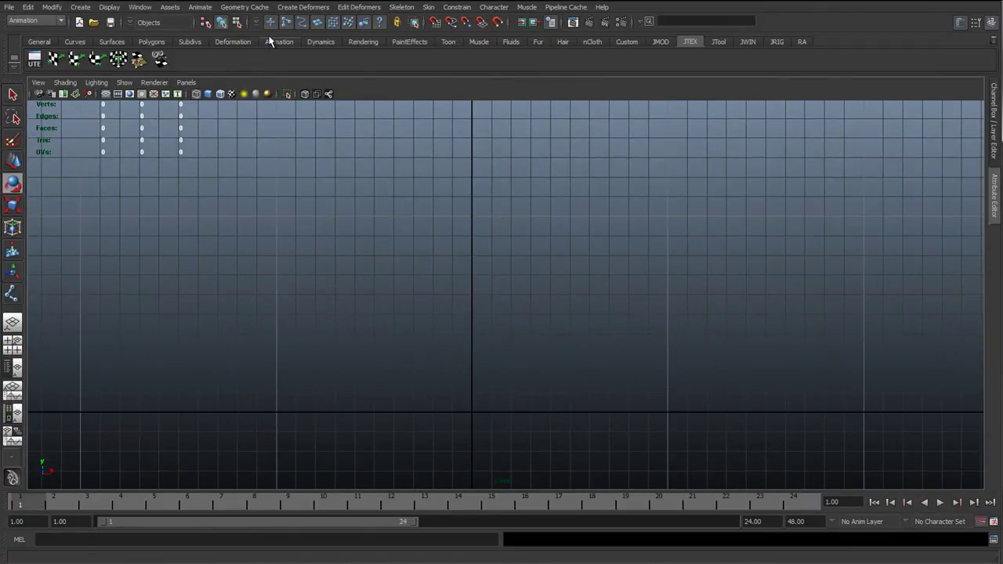
left_click(275, 41)
left_click(159, 60)
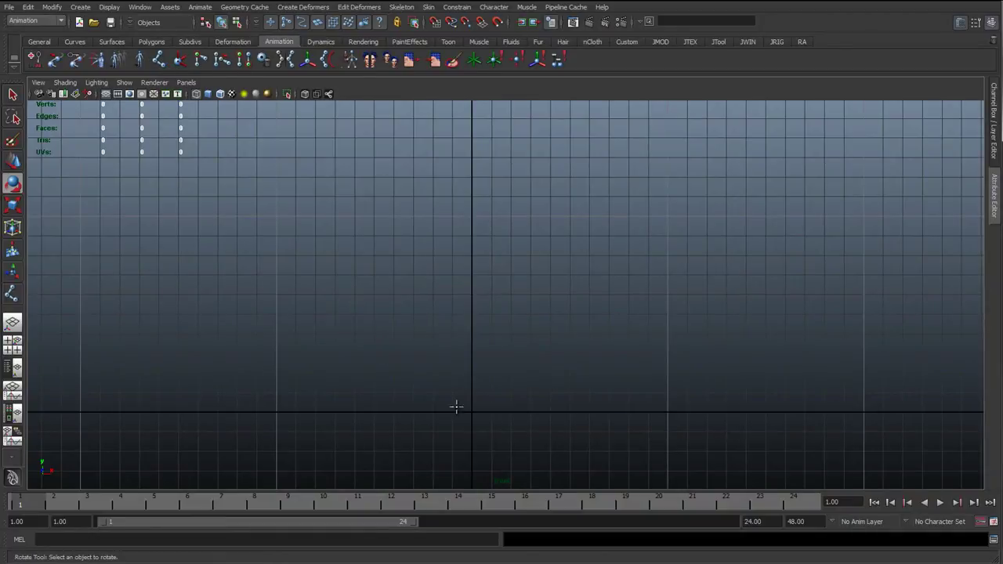
key("x")
left_click(472, 413)
left_click(472, 373)
left_click(471, 334)
left_click(471, 295)
left_click(471, 255)
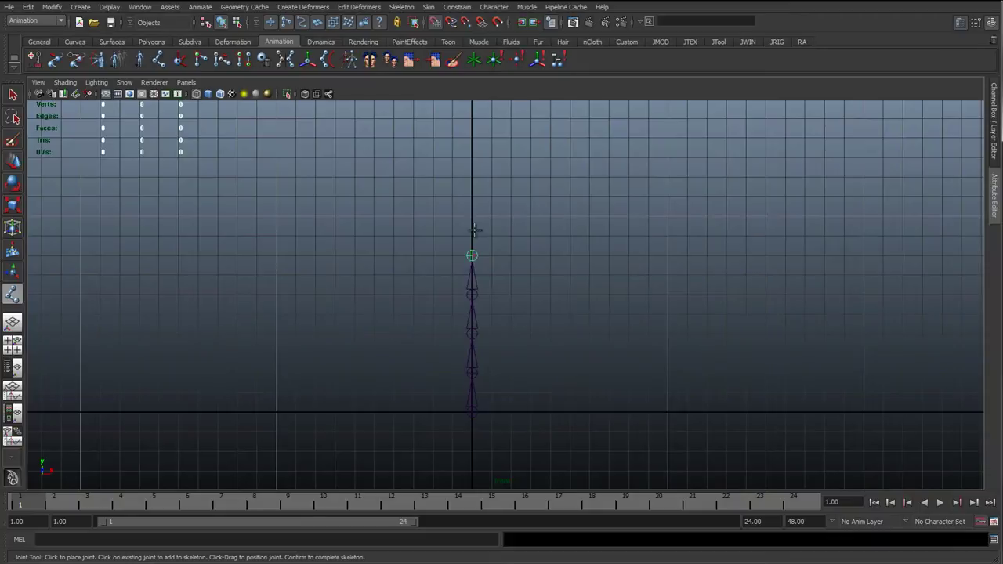
left_click(472, 216)
key("Return")
key("e")
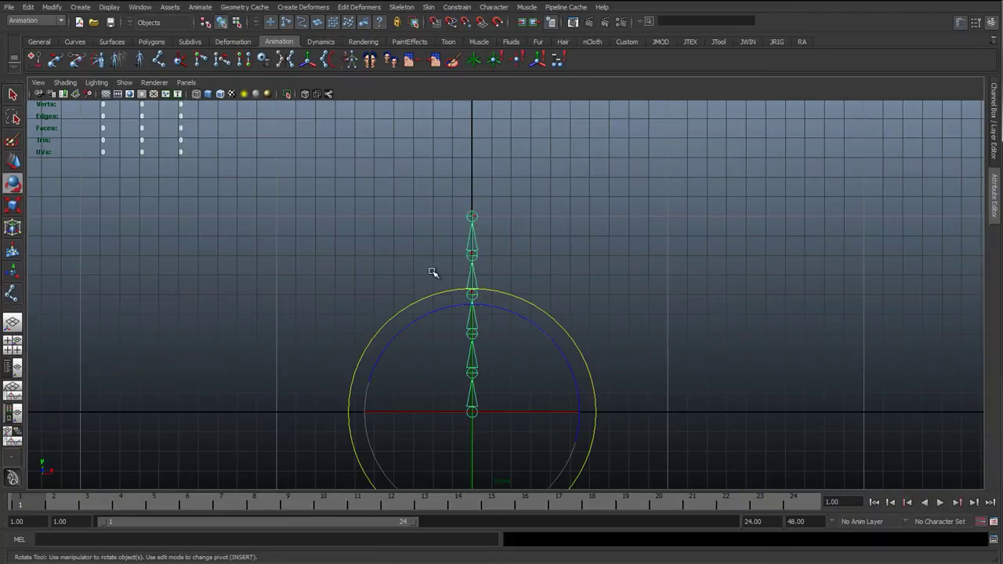
key("q")
Step: Return to the perspective view, open the IK Spline Handle Tool settings and reset them to their defaults
key("space")
left_click_drag(421, 299, 458, 229)
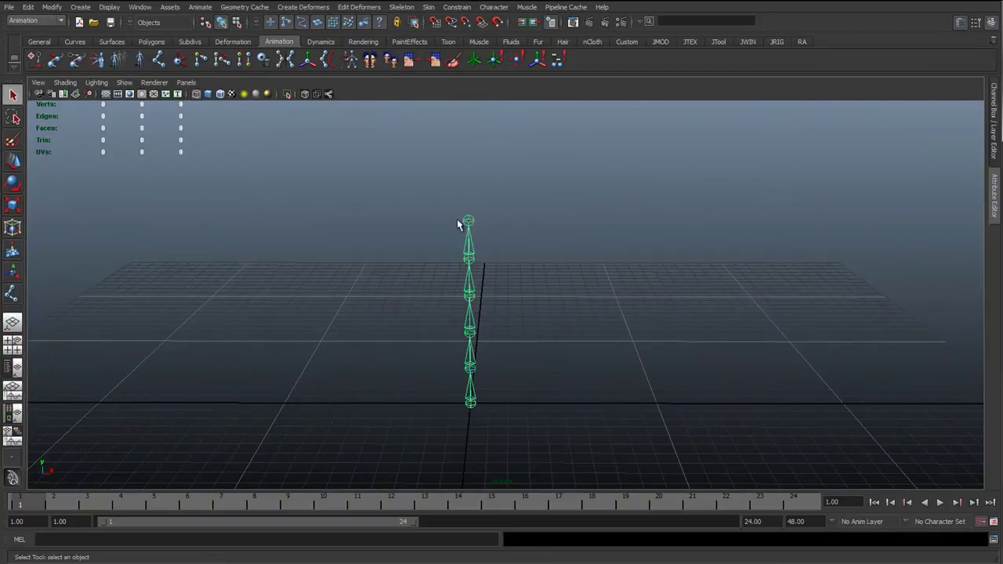
left_click_drag(463, 407, 510, 371, "alt")
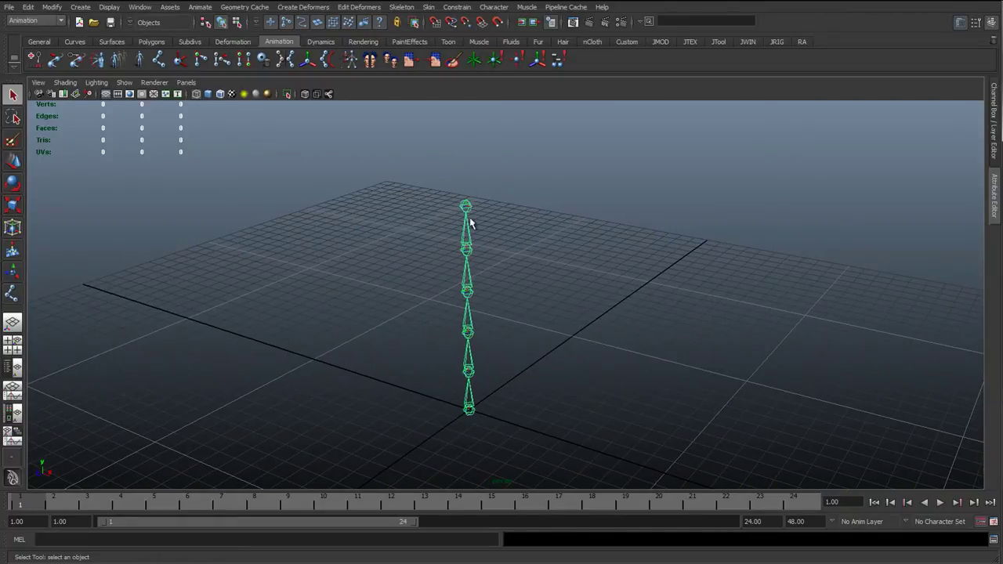
left_click_drag(461, 400, 494, 379, "alt")
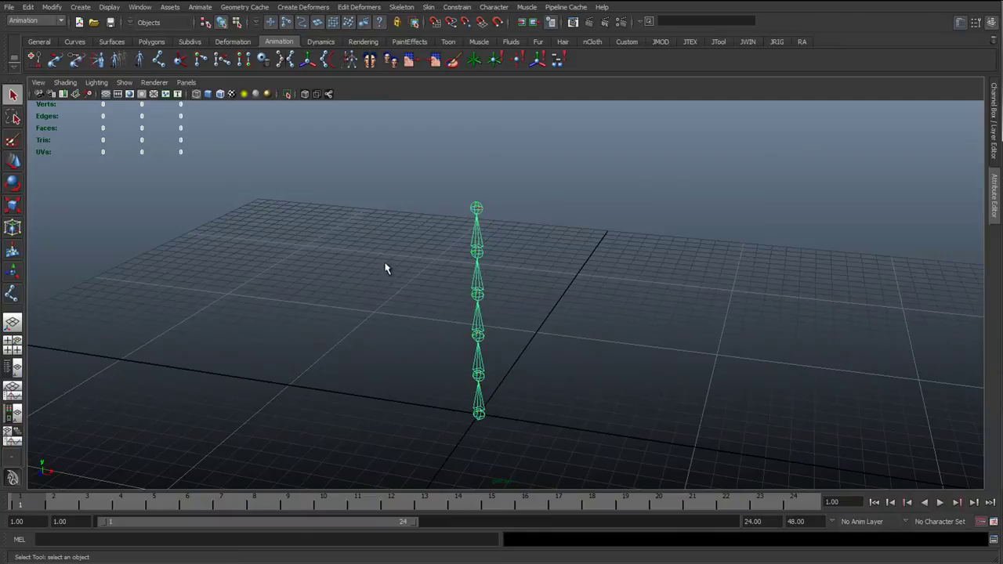
left_click_drag(513, 425, 521, 430, "alt")
scroll(338, 276, "up", 1)
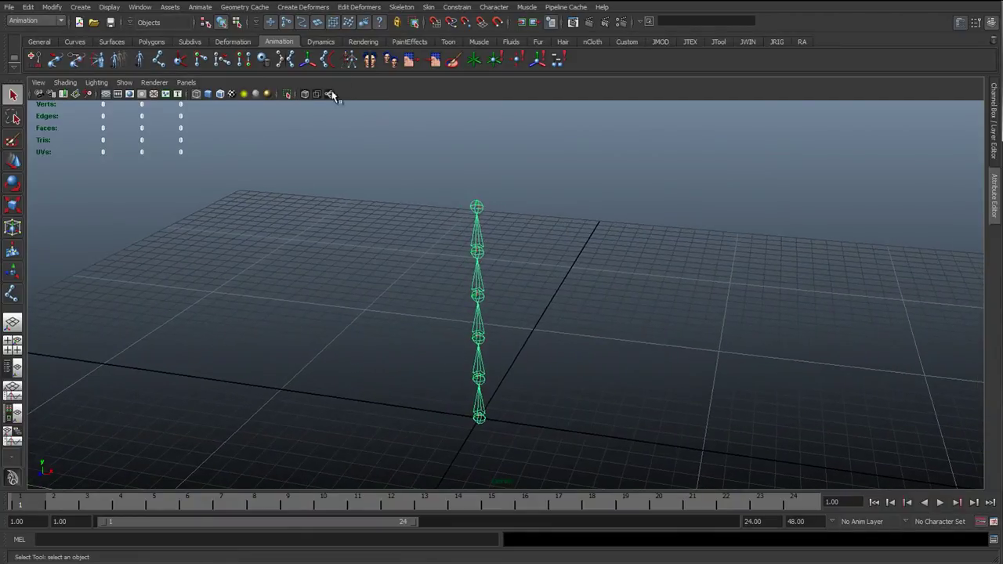
left_click(400, 7)
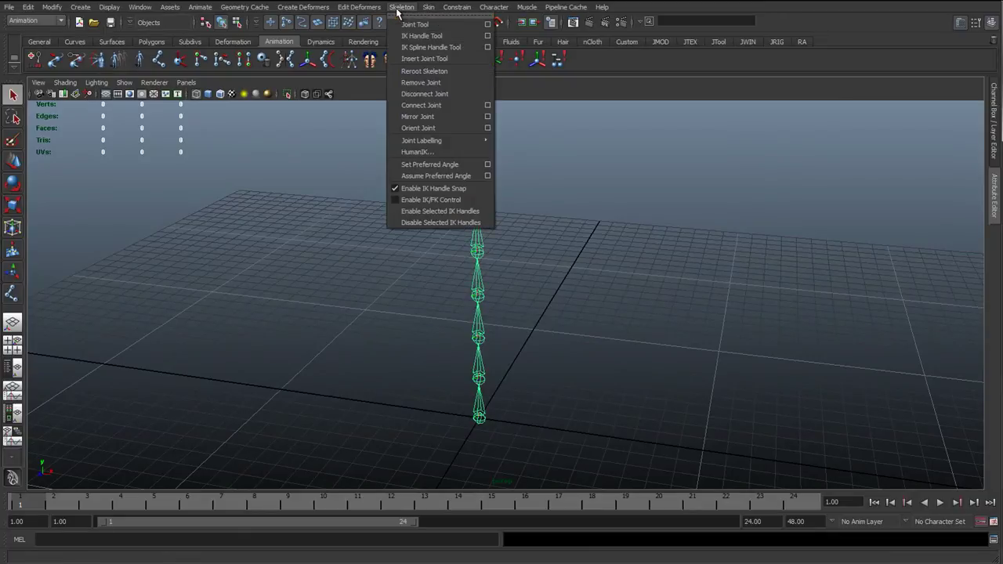
left_click(489, 48)
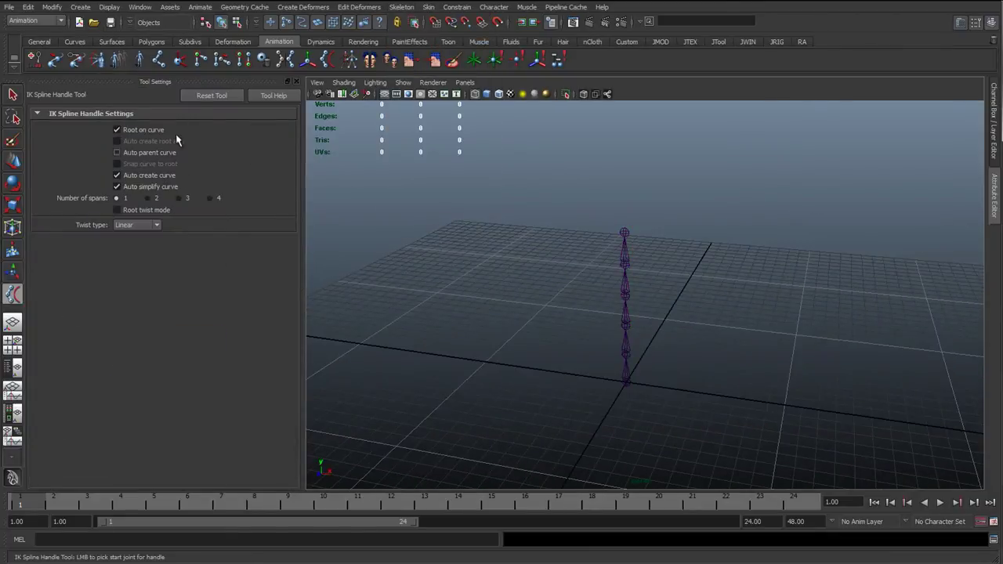
left_click(204, 100)
Step: Turn off Auto parent curve for the IK spline handle, keeping Auto simplify curve enabled with 1 span
right_click_drag(437, 257, 609, 235, "alt")
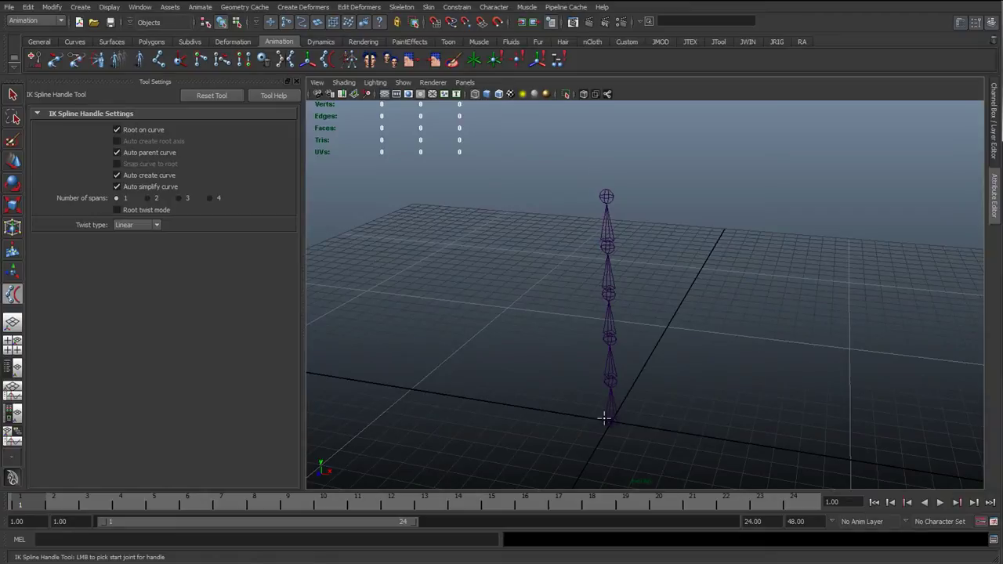
left_click_drag(609, 385, 555, 352, "alt")
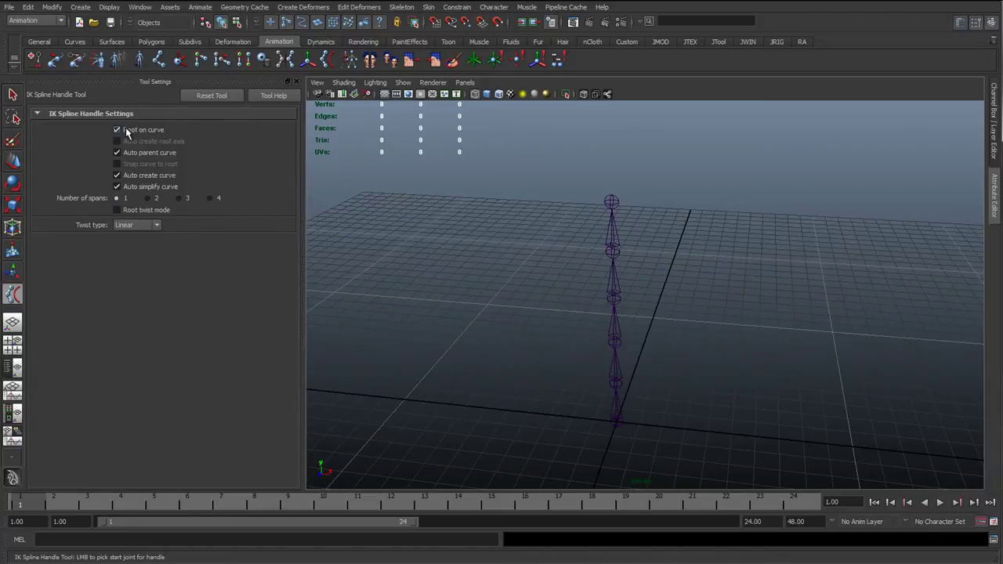
left_click(117, 153)
left_click(116, 186)
left_click_drag(618, 408, 661, 424, "alt")
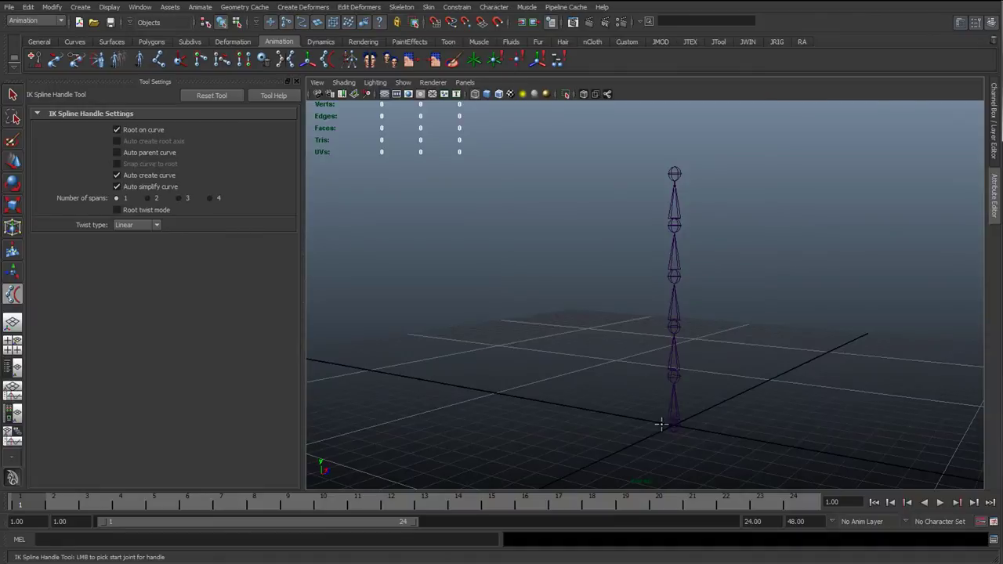
left_click_drag(678, 167, 474, 323, "alt")
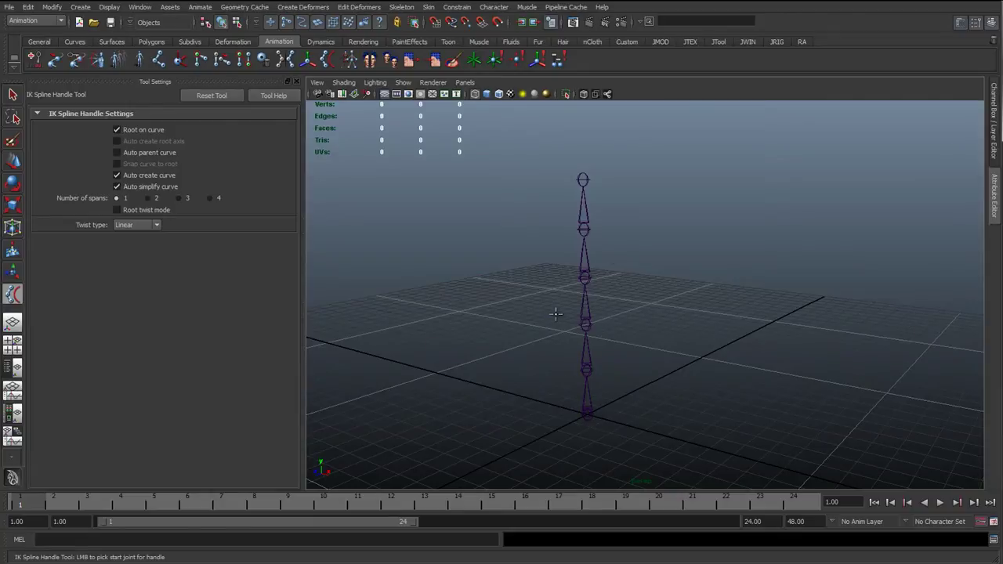
Step: Create an IK spline handle from the root joint to the top joint with Auto create curve enabled, and close the tool settings
left_click(127, 175)
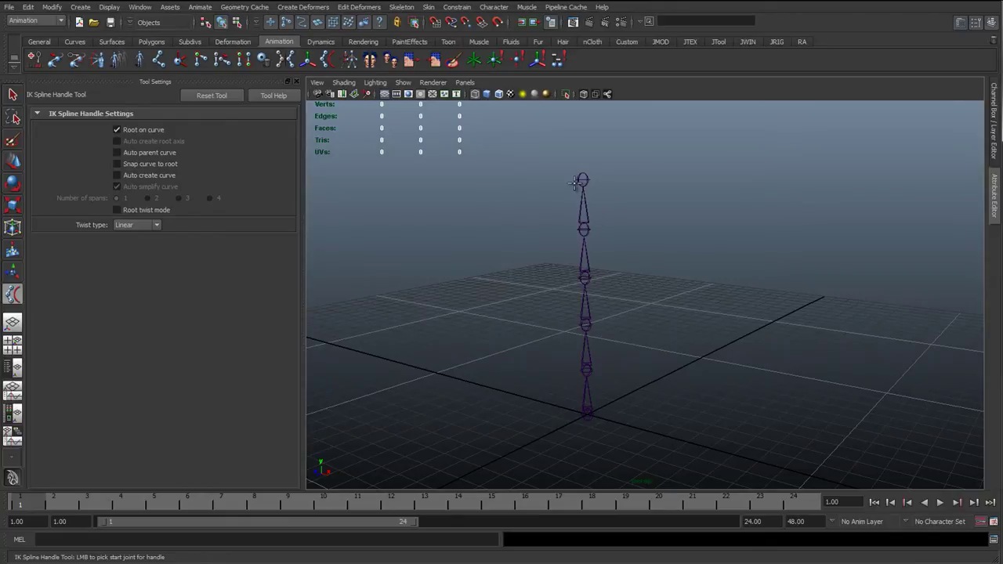
left_click(130, 177)
left_click_drag(475, 259, 528, 279, "alt")
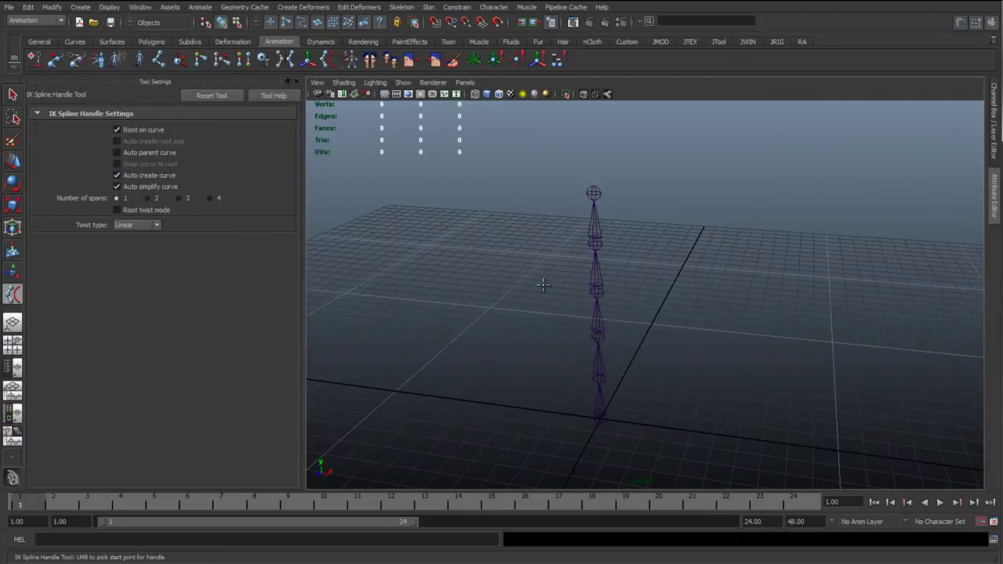
middle_click_drag(588, 329, 579, 324, "alt")
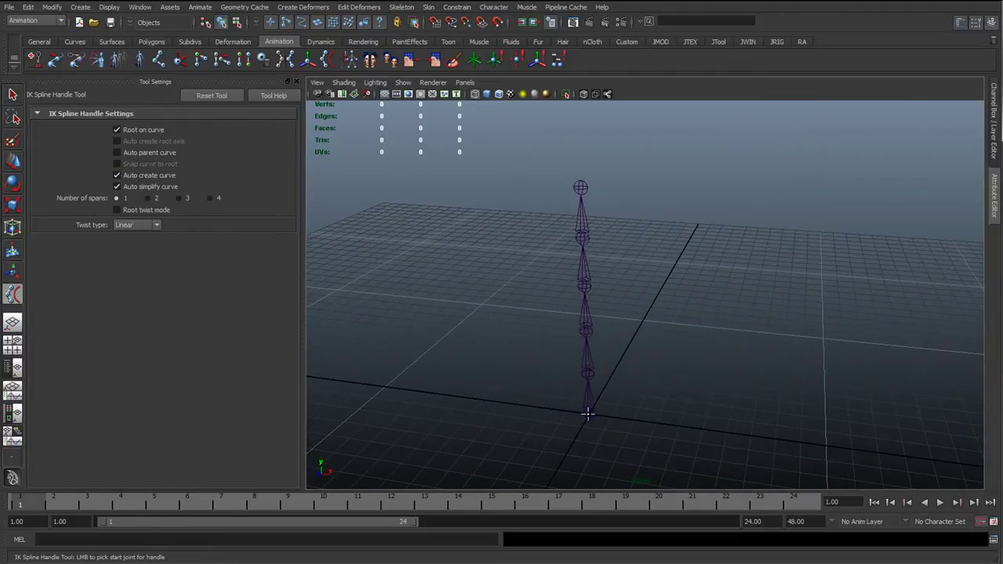
left_click(588, 414)
left_click(580, 187)
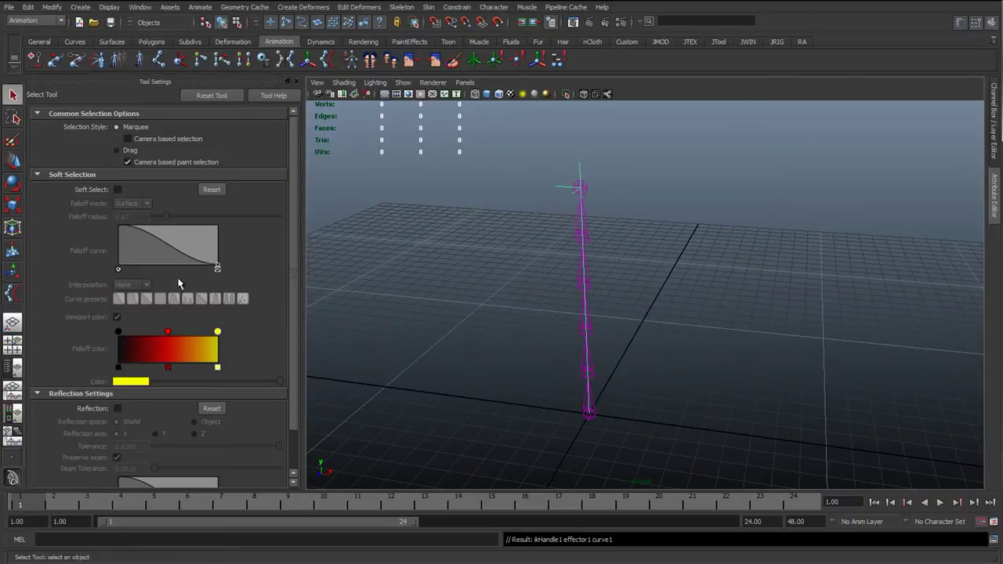
left_click(296, 82)
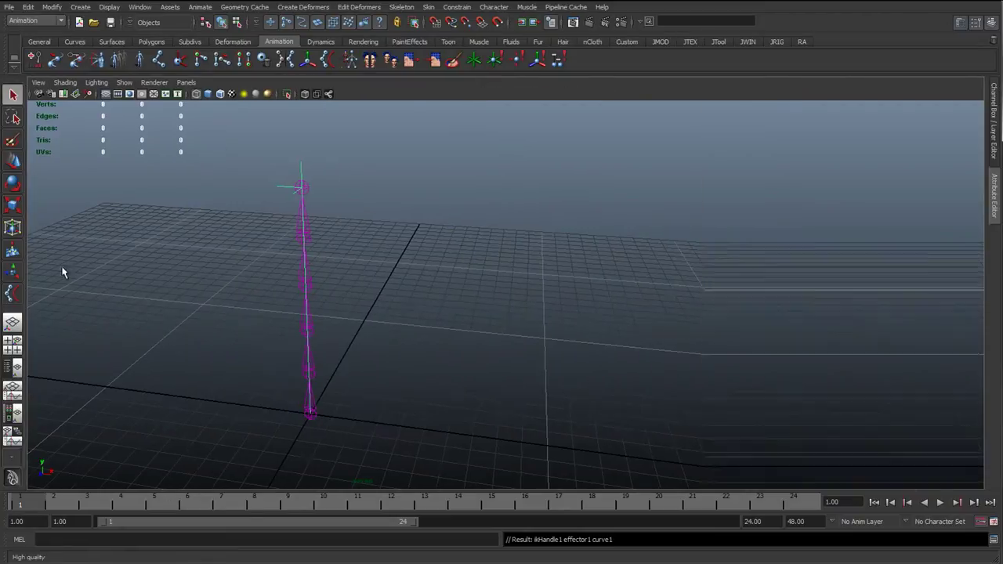
Step: Show the Outliner beside the perspective view and select curve1
left_click(13, 367)
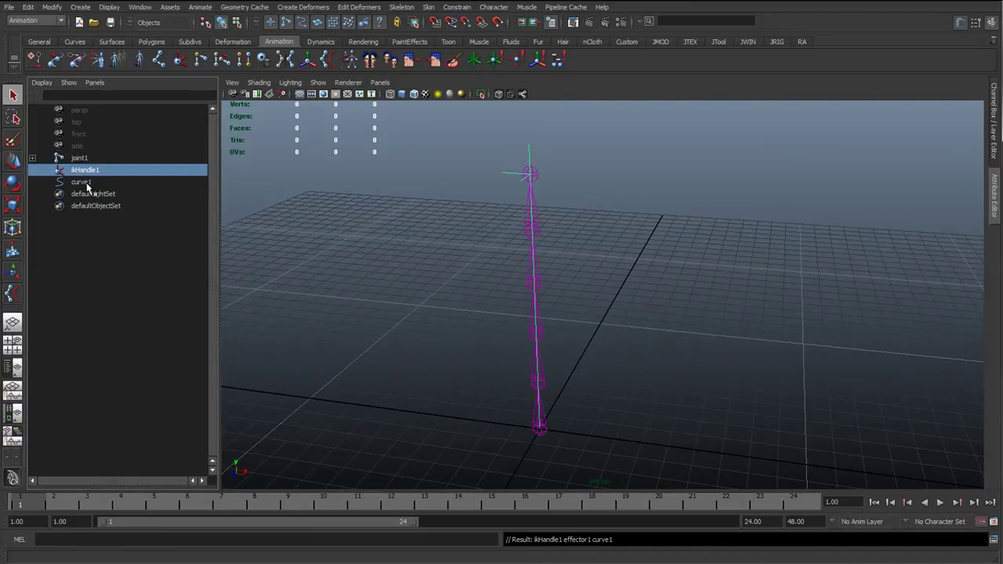
left_click(81, 182)
left_click_drag(397, 334, 543, 320, "alt")
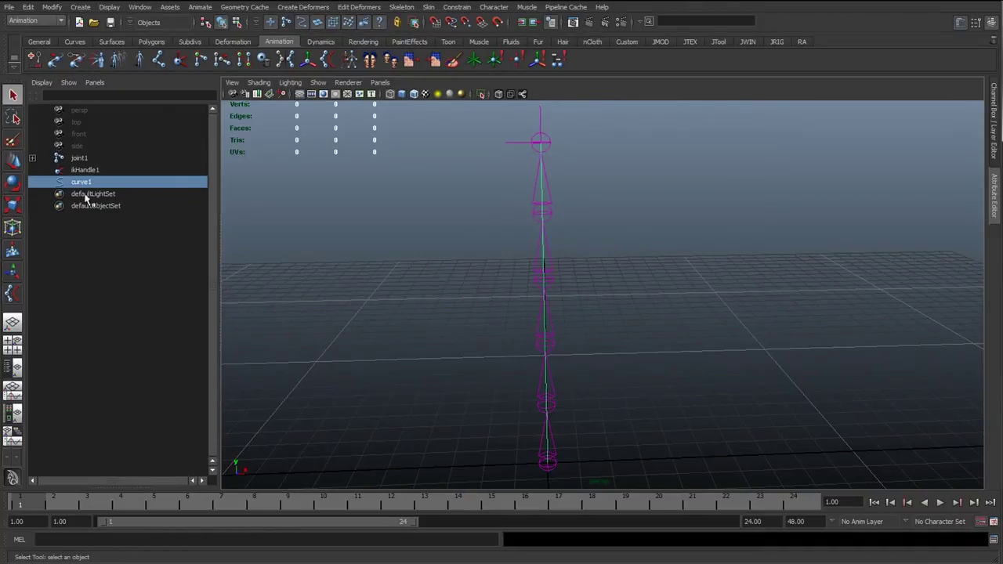
Step: Display the control vertices of the IK spline curve and try moving them
right_click_drag(661, 217, 623, 217)
left_click_drag(523, 299, 455, 224, "alt")
key("w")
key("ctrl+z")
left_click(449, 254)
left_click_drag(494, 259, 436, 303, "alt")
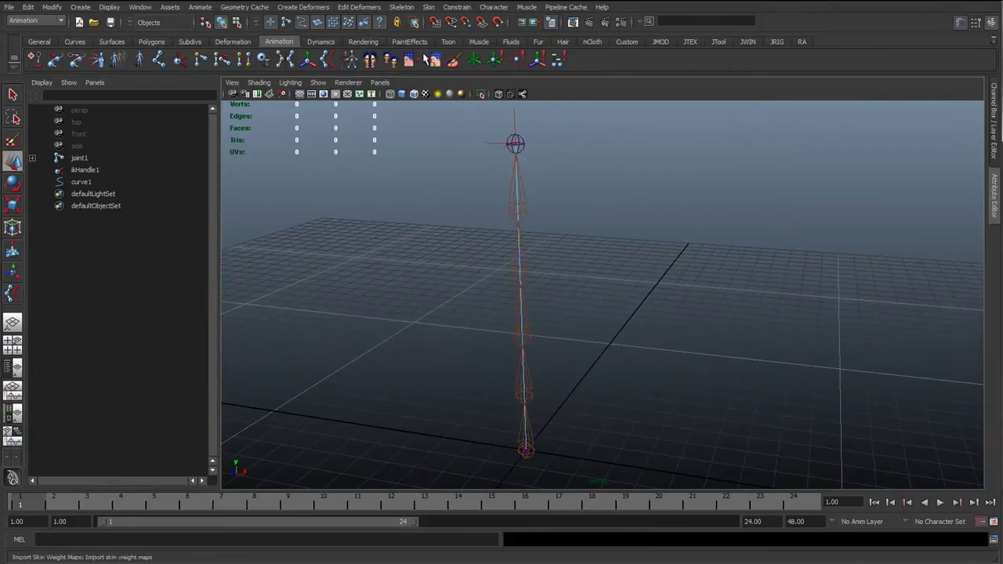
left_click_drag(491, 242, 531, 277)
left_click(431, 259)
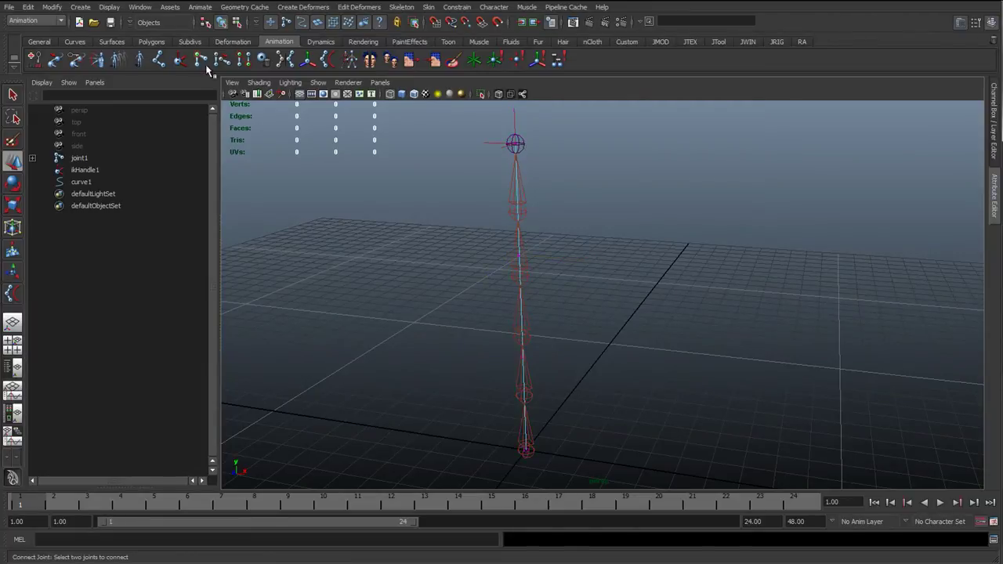
Step: Place a single separate joint on the grid beside the chain and set its radius to 2
left_click(156, 61)
left_click(156, 61)
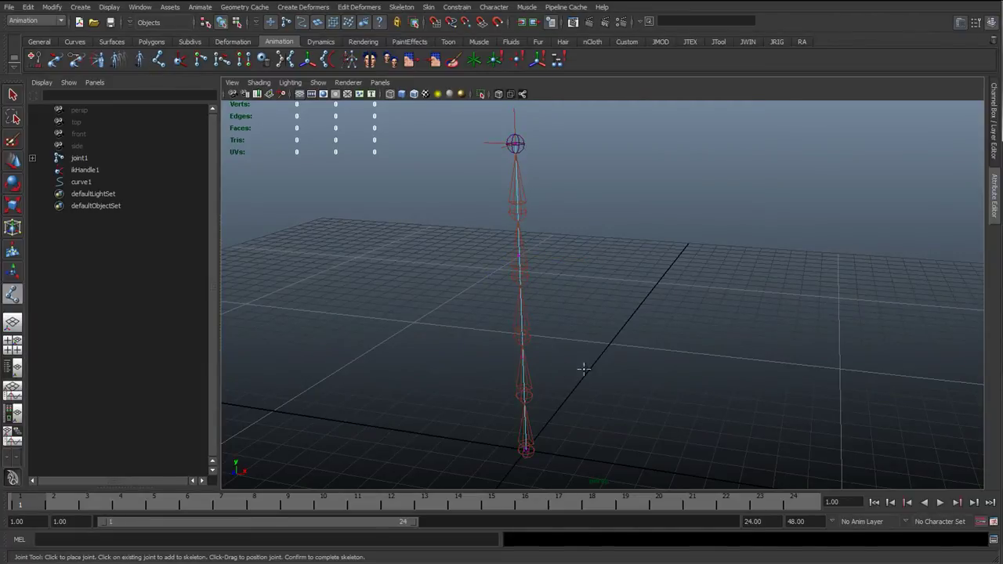
left_click_drag(583, 374, 622, 348, "alt")
left_click(624, 353)
key("w")
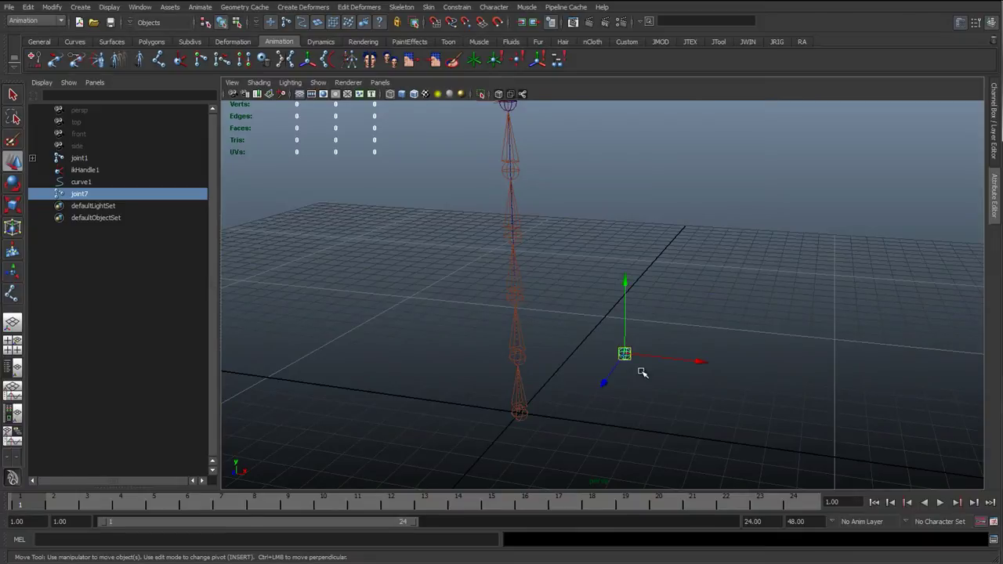
left_click(994, 129)
left_click(952, 225)
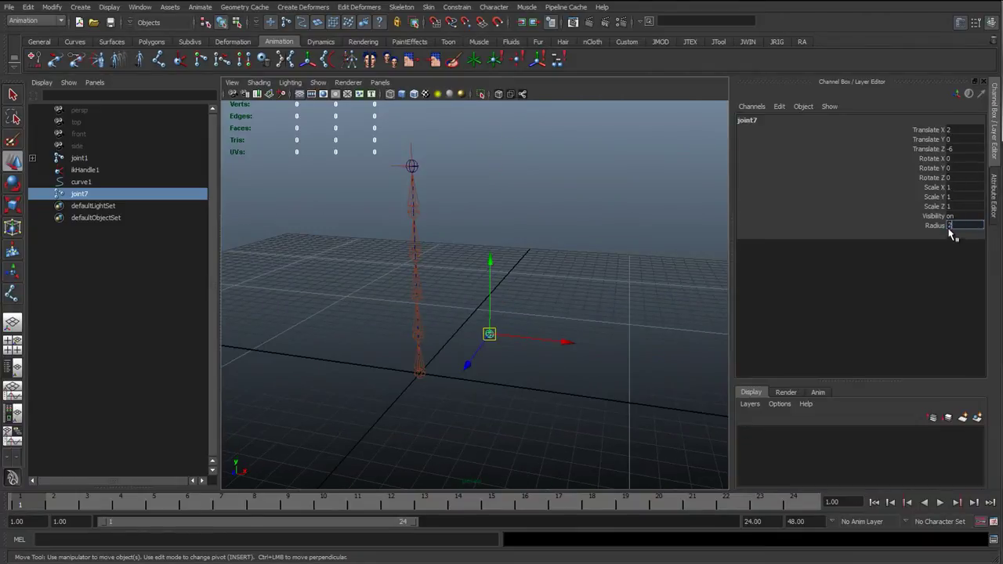
key("Return")
Step: Snap the new large joint to the chain's root, and snap a duplicate of it to the top joint
left_click_drag(470, 305, 422, 375, "alt")
key("ctrl+d")
key("v")
middle_click_drag(407, 257, 415, 167)
middle_click_drag(433, 348, 510, 383, "alt")
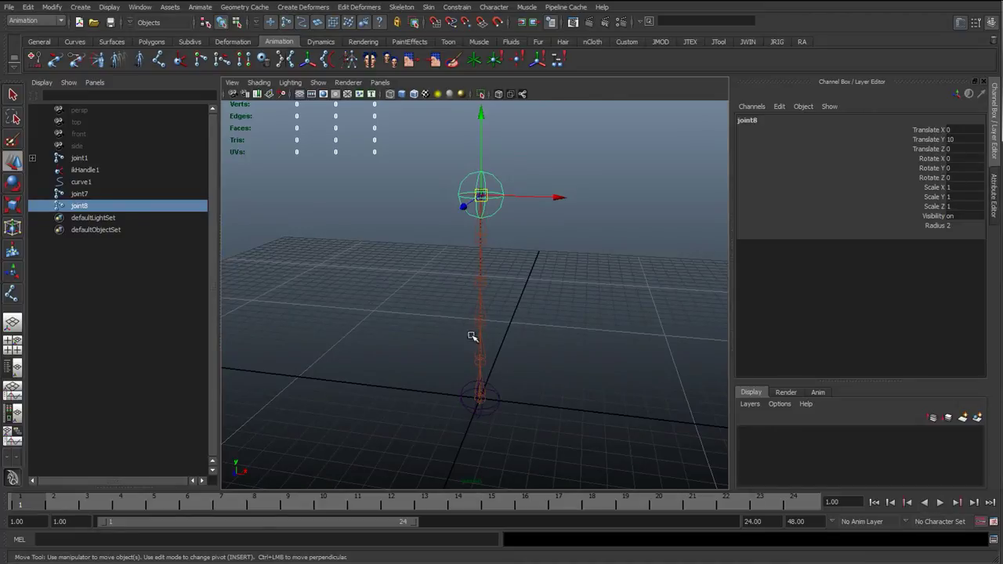
Step: Smooth bind curve1 to the two large joints, with the bind options reset and Bind to set to Selected joints
left_click(497, 396, "shift")
left_click(80, 182, "ctrl")
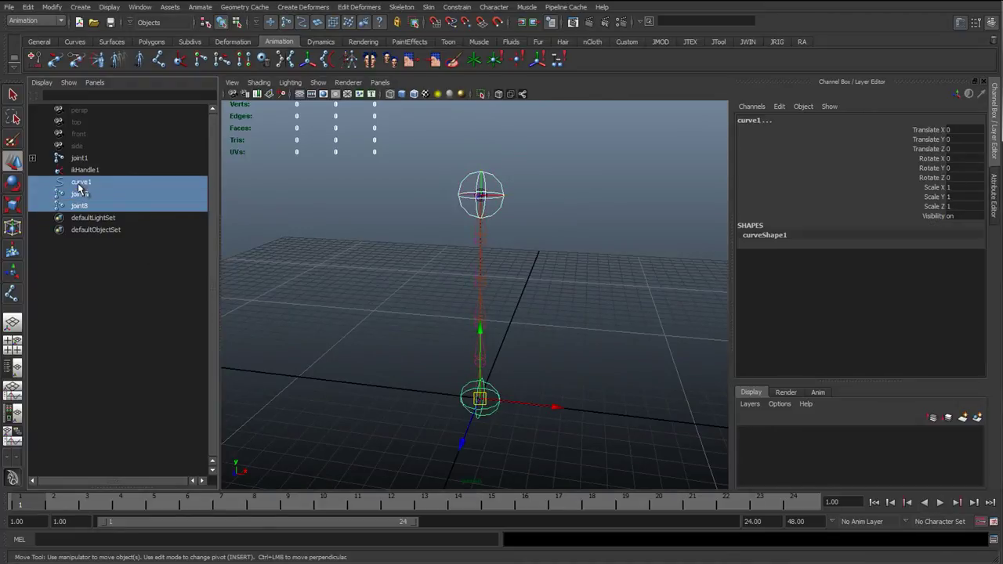
left_click(428, 7)
mouse_move(448, 24)
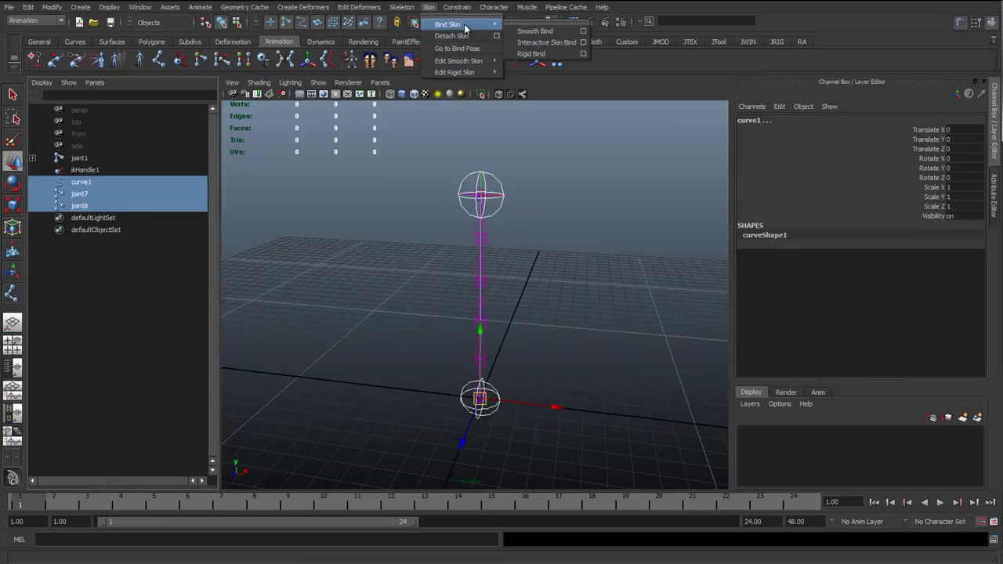
left_click(584, 31)
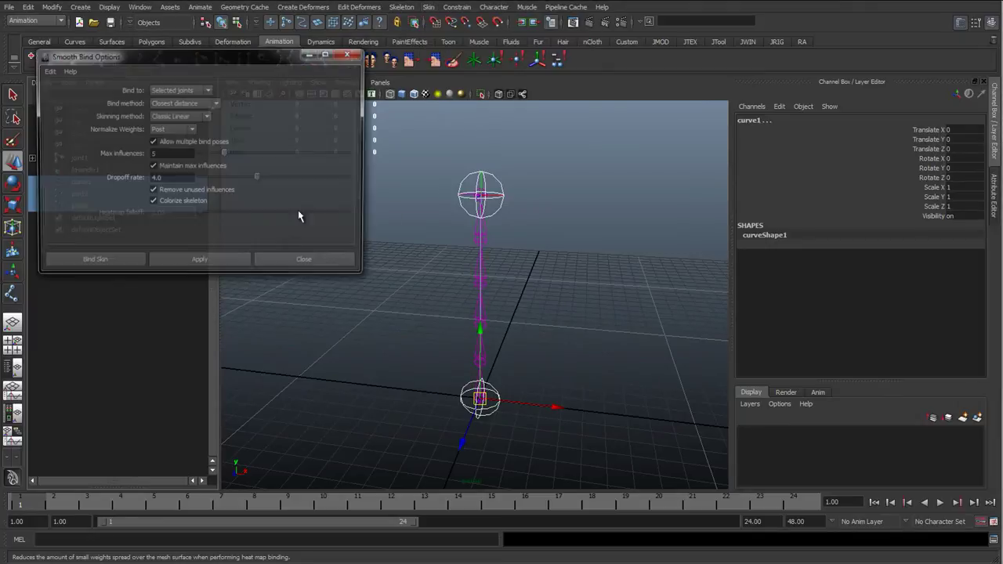
left_click(45, 71)
left_click(67, 94)
left_click(180, 89)
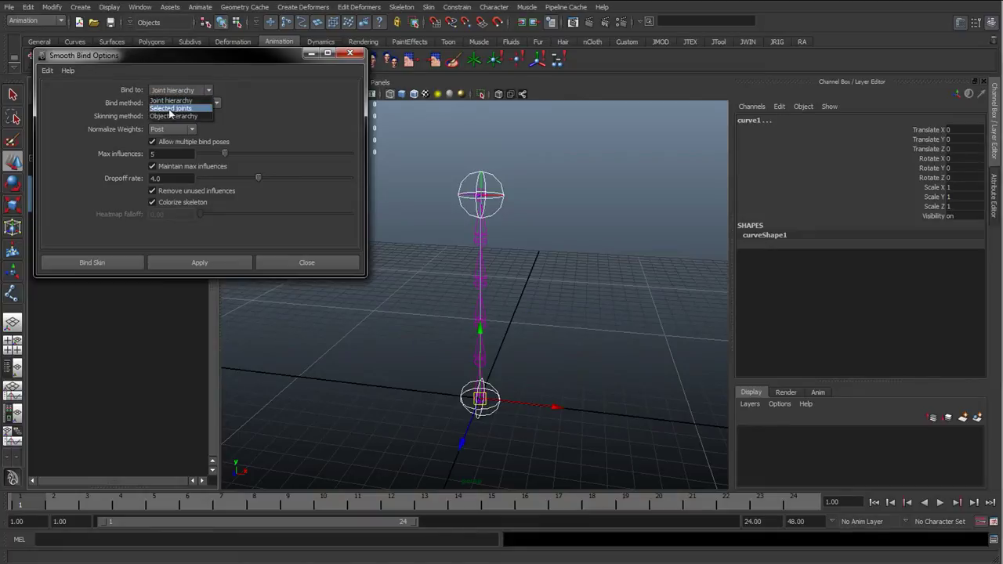
left_click(184, 109)
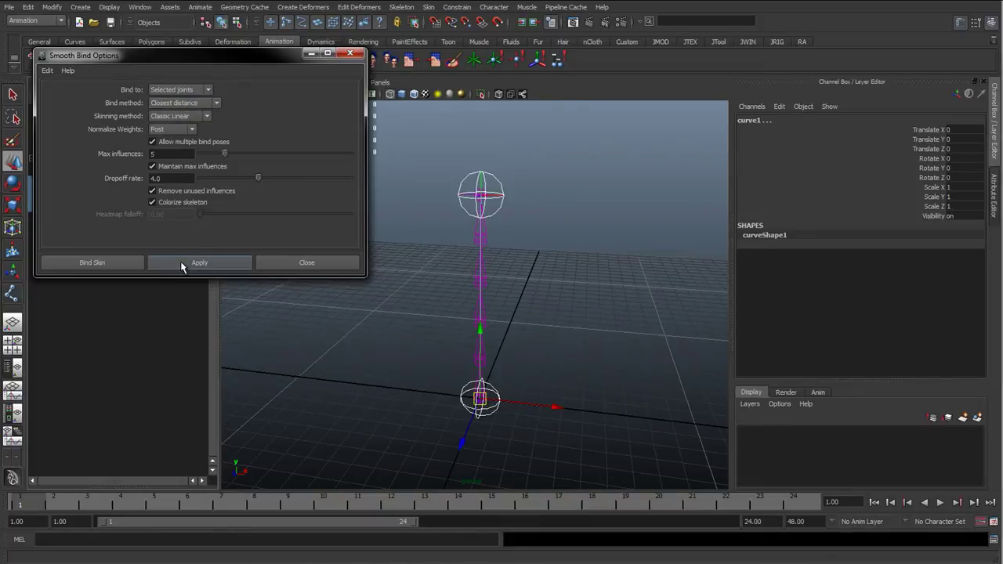
left_click(181, 267)
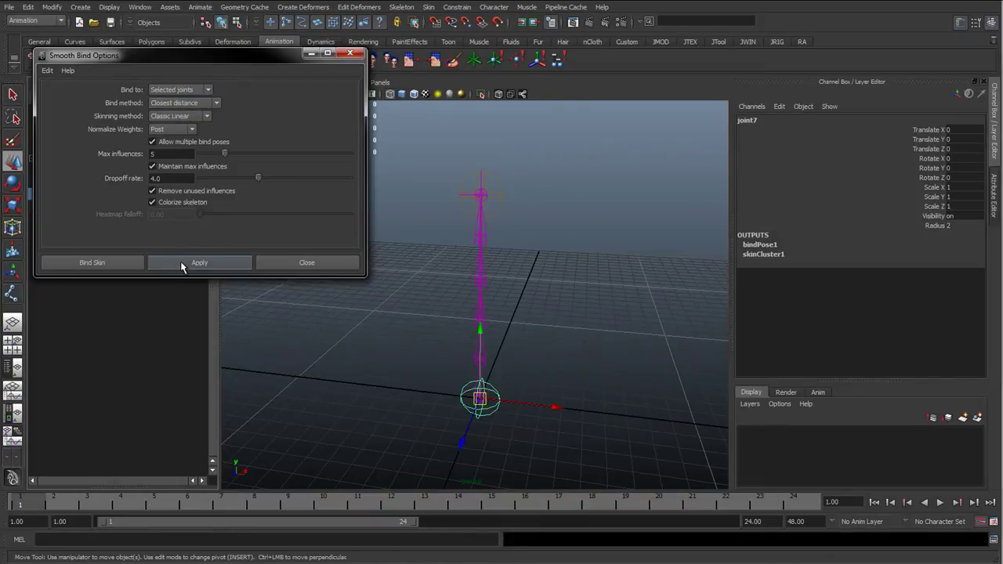
left_click(308, 263)
left_click_drag(410, 269, 311, 252, "alt")
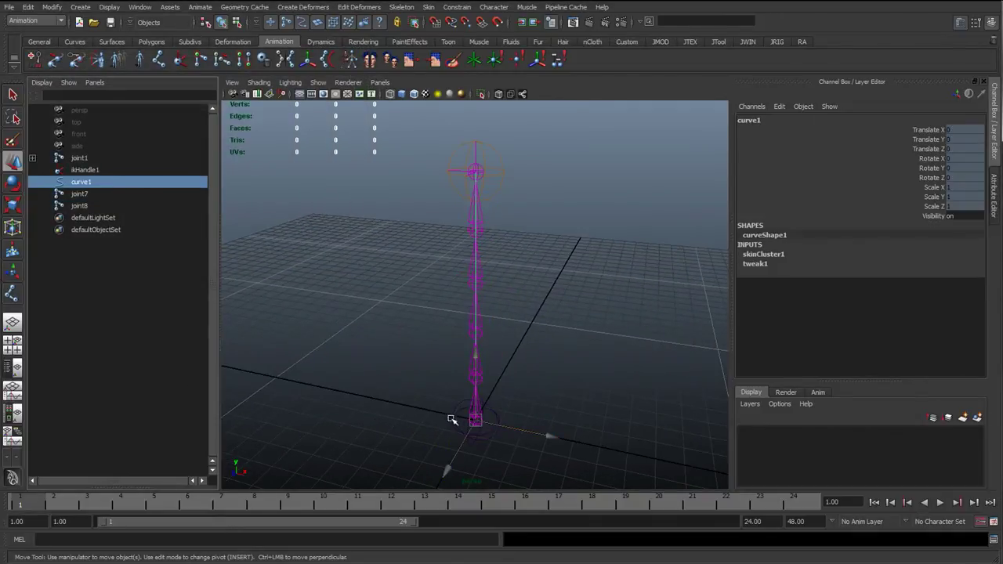
Step: Try moving and rotating the large control joint at the top of the chain to test the IK spline
left_click(484, 194)
right_click_drag(491, 257, 508, 264, "alt")
left_click_drag(508, 265, 512, 253, "alt")
right_click_drag(512, 253, 503, 204, "alt")
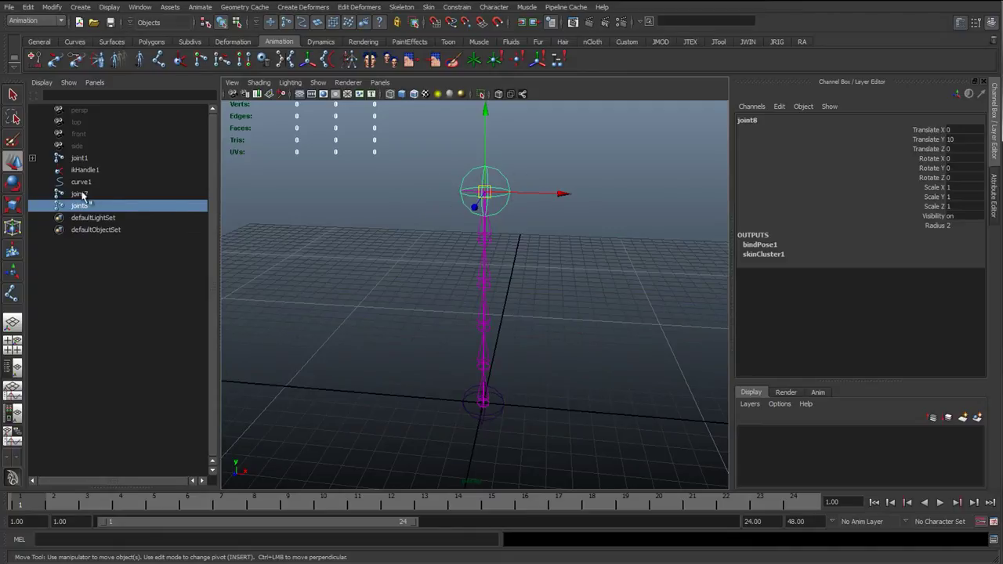
left_click_drag(546, 297, 396, 17, "alt")
key("e")
key("w")
left_click_drag(391, 184, 394, 272)
key("e")
left_click_drag(436, 288, 415, 339)
Step: Undo the latest rotation of the top control joint
key("ctrl+z")
key("ctrl+z")
key("ctrl+z")
key("ctrl+z")
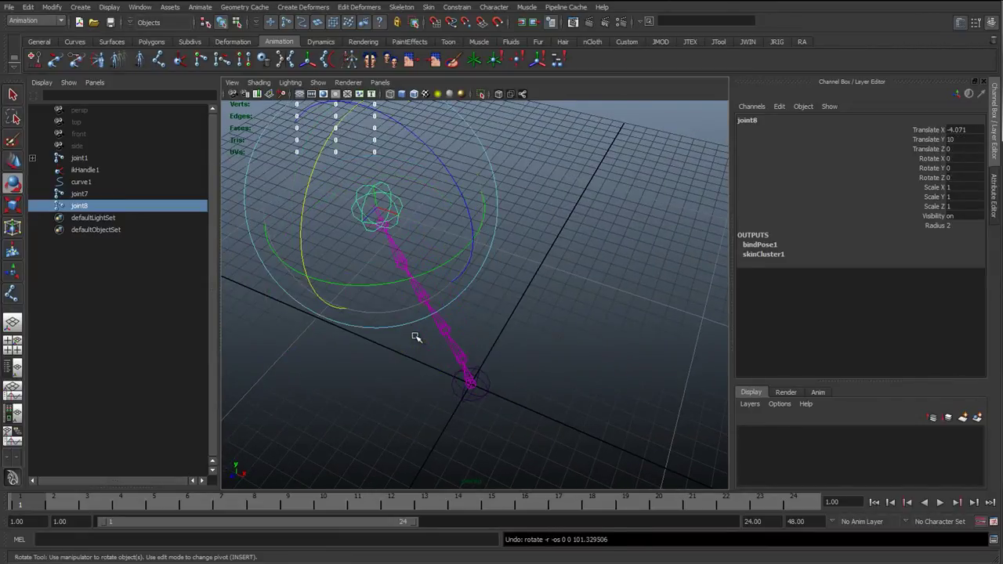
Step: Try rotating the top control joint again to check whether the chain twists with it
key("w")
left_click_drag(454, 329, 459, 281, "alt")
key("e")
left_click_drag(500, 157, 541, 337)
Step: Undo the top control joint's test transforms to return it to the end of the vertical chain
key("ctrl+z")
key("ctrl+z")
key("ctrl+z")
key("q")
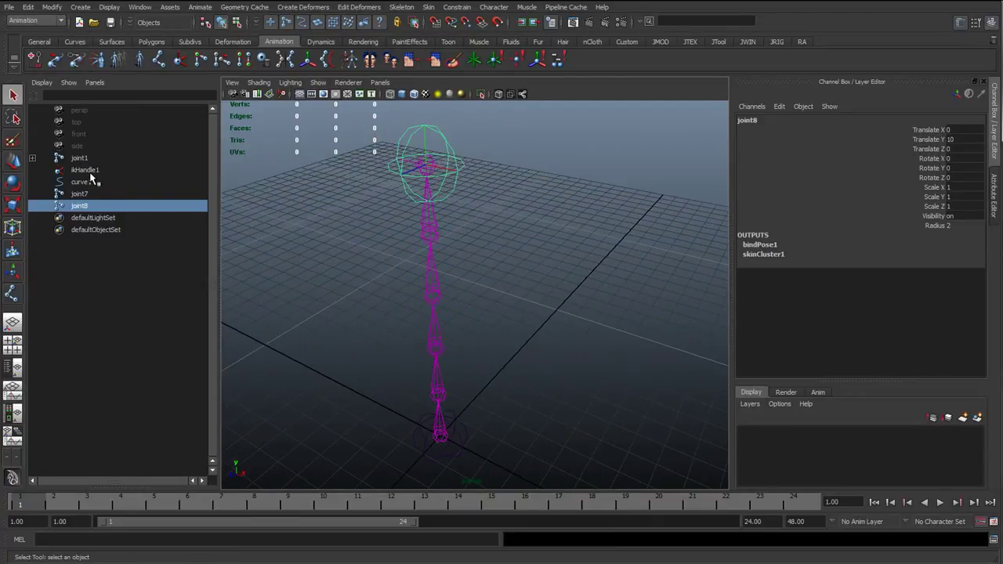
Step: Enable the advanced twist controls on ikHandle1, keeping World Up Type at Scene Up
left_click(86, 170)
left_click(992, 196)
scroll(750, 356, "down", 8)
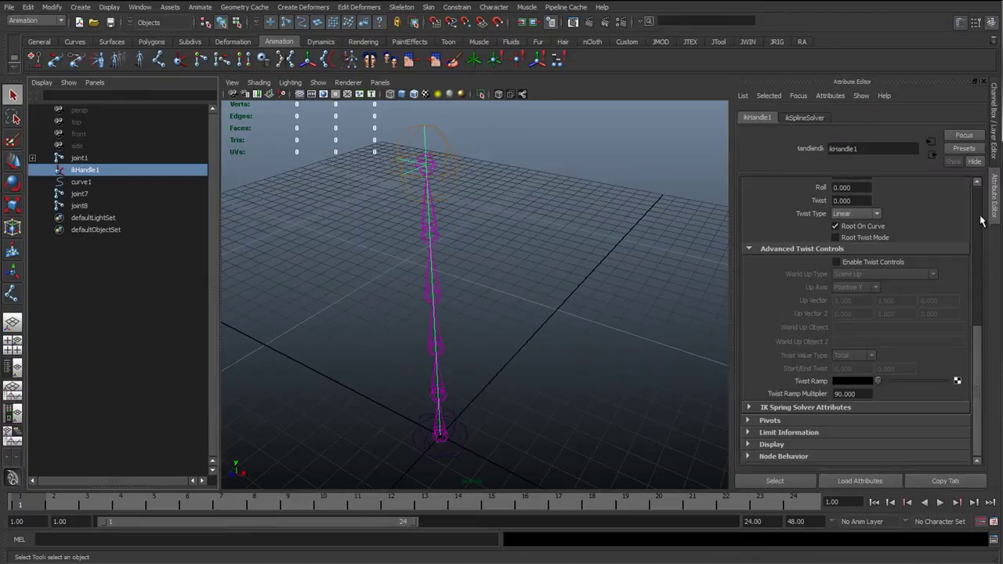
left_click(837, 250)
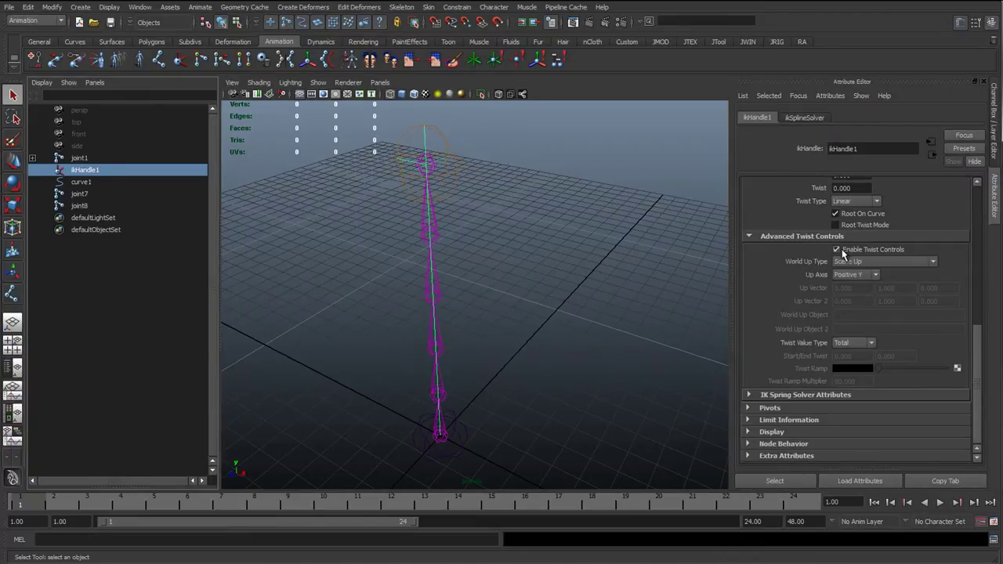
left_click(848, 262)
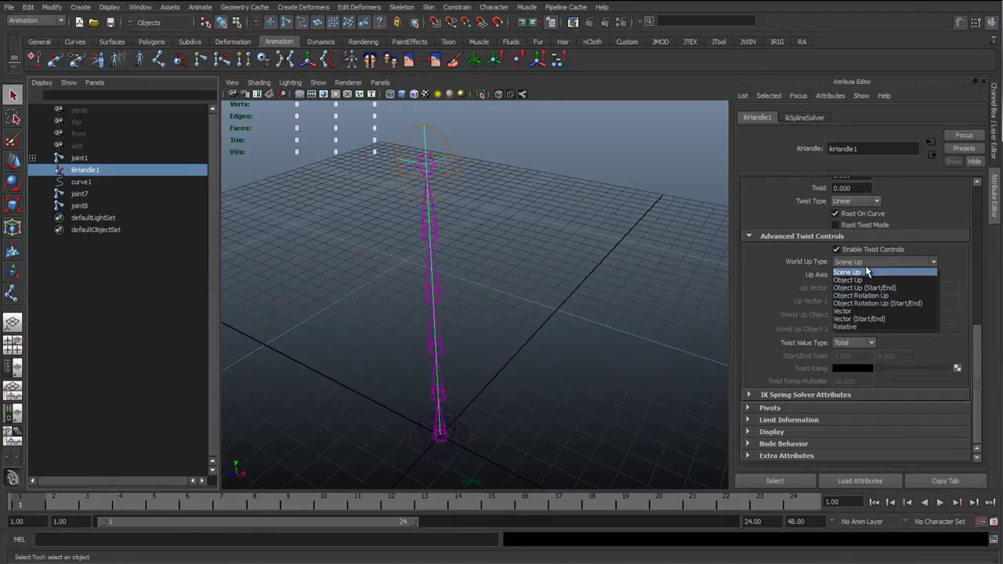
left_click(862, 272)
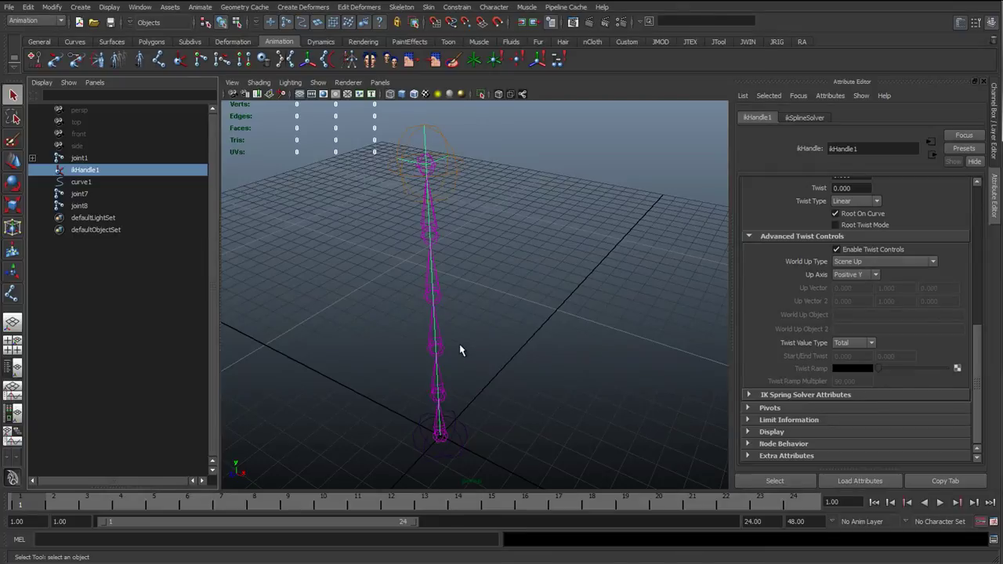
Step: Move the large root control joint below the grid to about -3.018, -6.220, 2.288, stretching the curve beyond the chain
left_click(353, 330)
left_click_drag(546, 363, 490, 372, "alt")
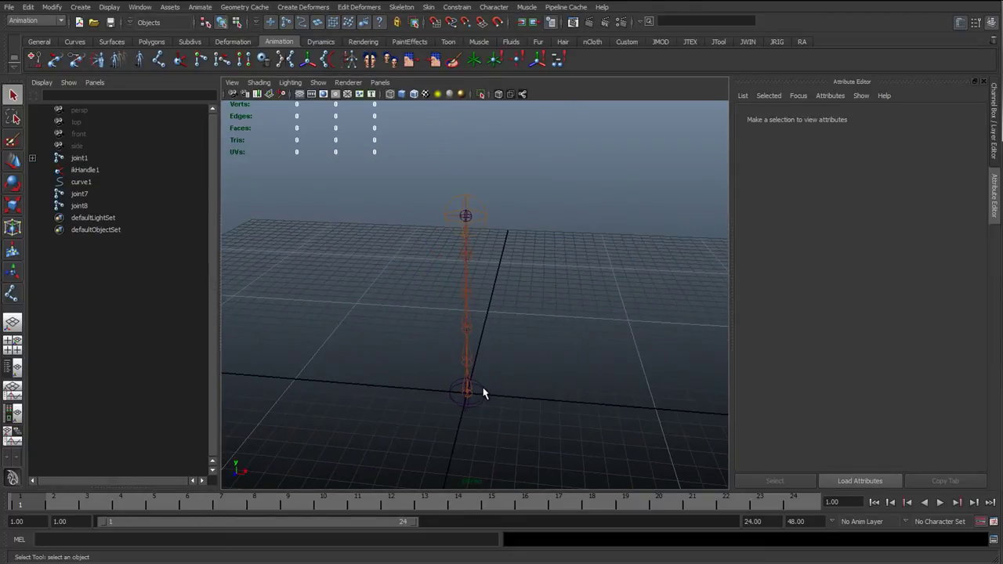
left_click(480, 392)
key("w")
left_click_drag(480, 359, 369, 410, "alt")
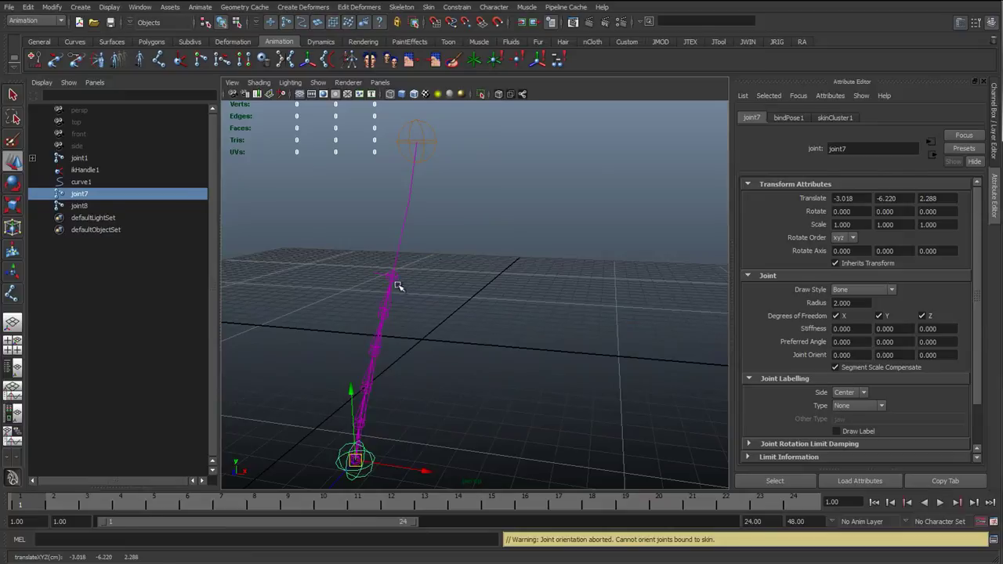
left_click_drag(412, 377, 493, 327, "alt")
left_click(495, 326)
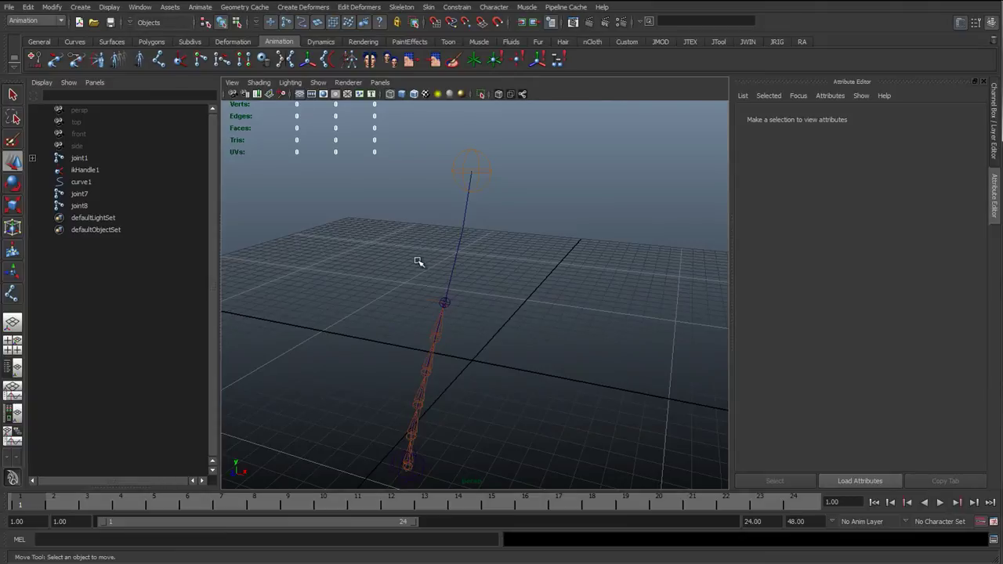
Step: Select the IK spline curve and examine the attributes of its transform and original shape nodes
key("q")
left_click(459, 271)
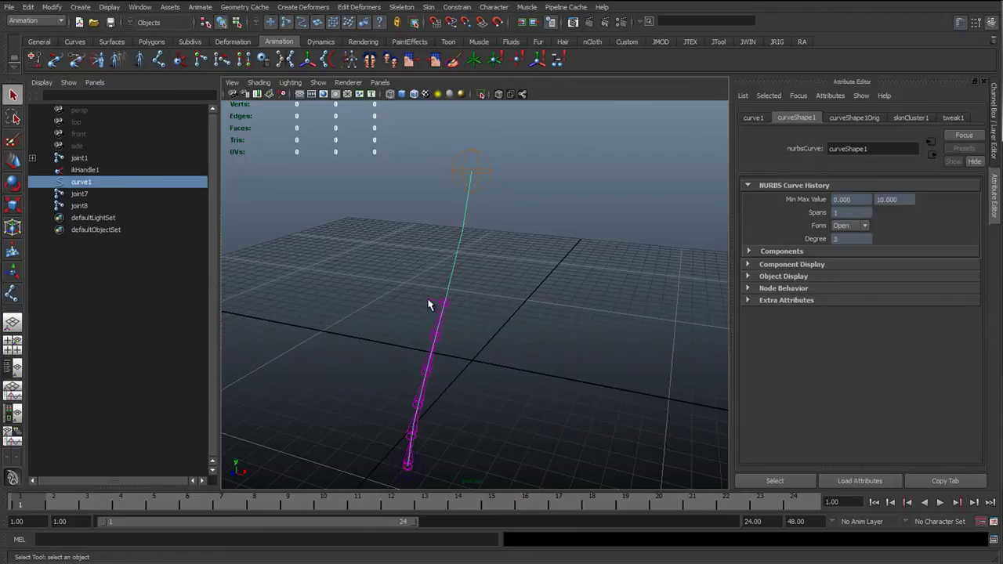
middle_click_drag(425, 274, 421, 256, "alt")
left_click_drag(484, 150, 456, 199, "alt")
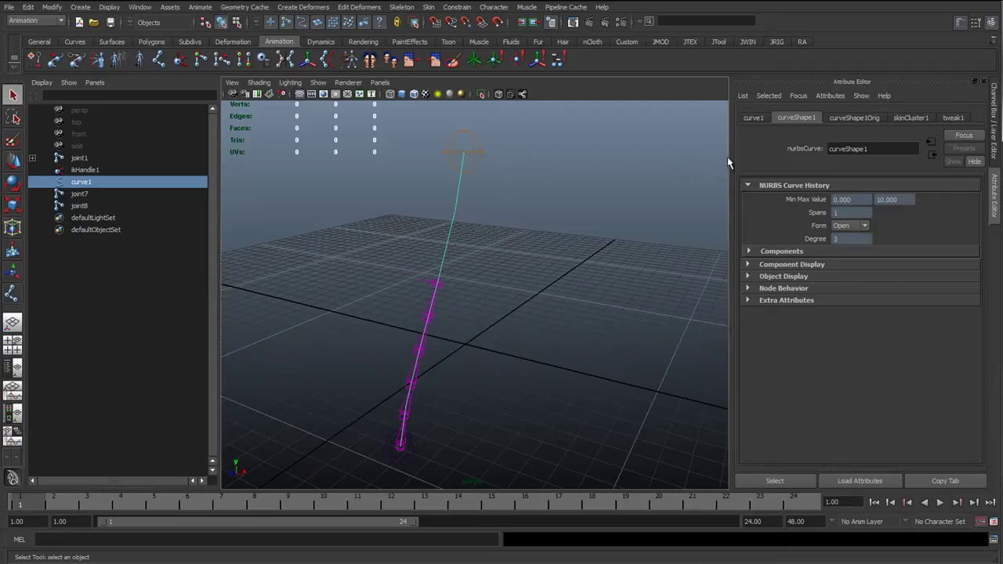
left_click(754, 118)
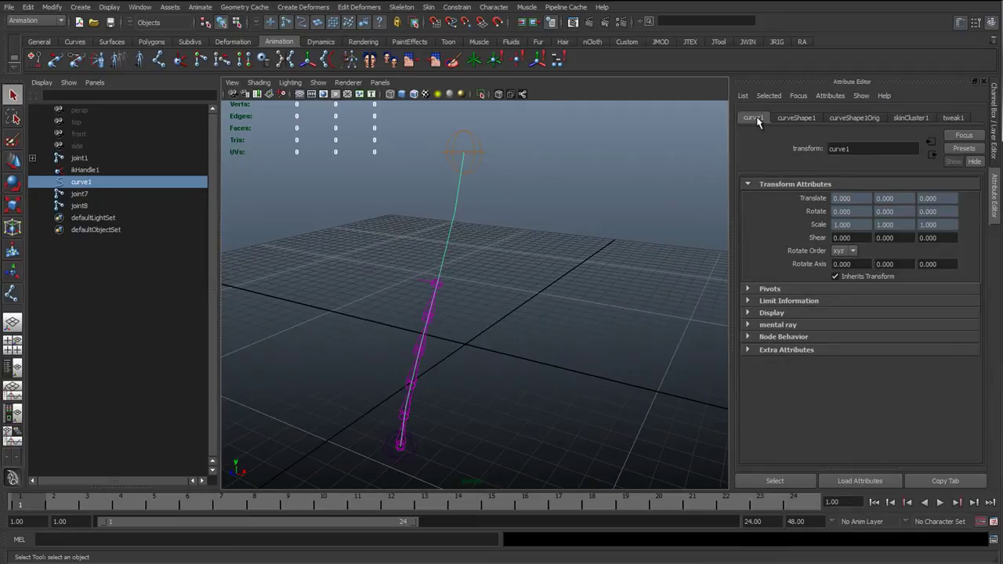
left_click(851, 119)
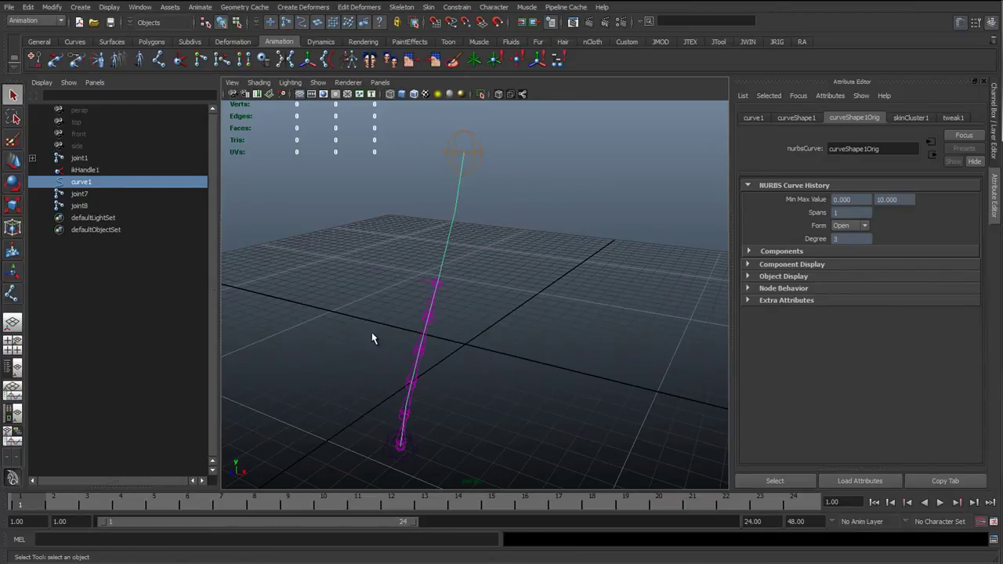
Step: Try moving the root control joint across to about 2.819, -4.170, 0.410
left_click(414, 447)
left_click_drag(415, 448, 448, 425, "alt")
key("w")
left_click_drag(519, 405, 483, 382, "alt")
middle_click_drag(483, 383, 435, 372, "alt")
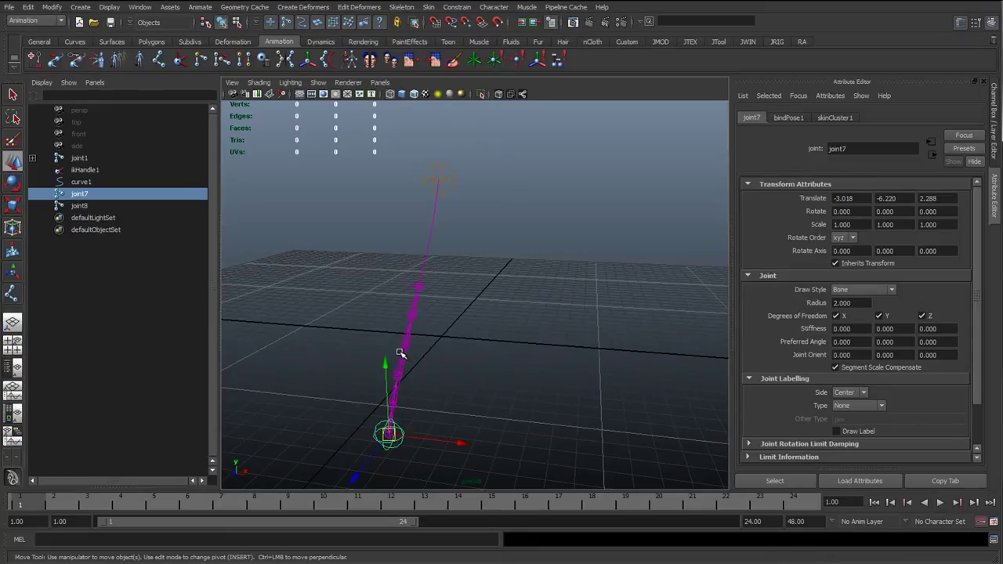
left_click_drag(389, 434, 481, 403)
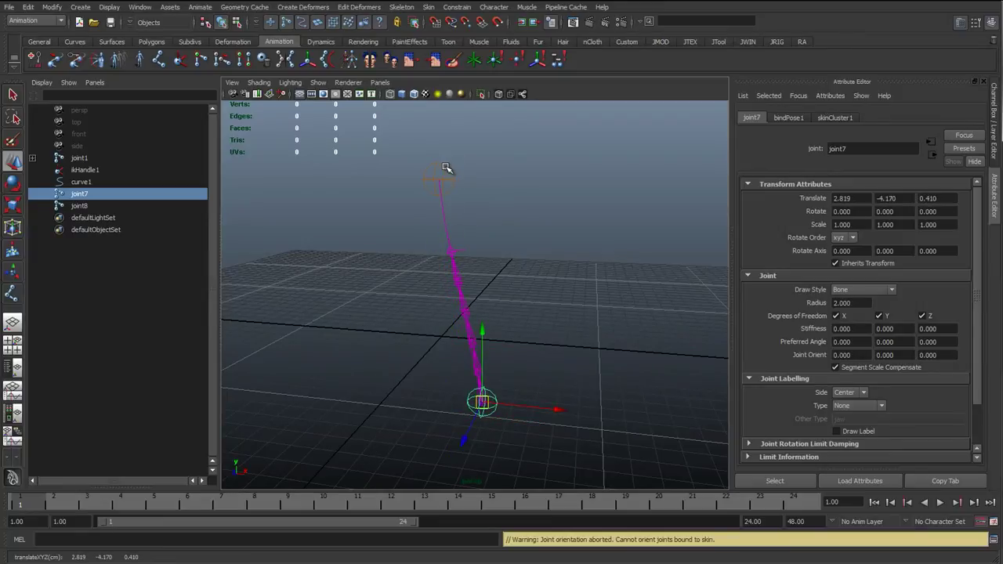
left_click_drag(322, 338, 426, 362, "alt")
Step: Undo the last move of the root control joint and clear the selection
key("ctrl+z")
key("ctrl+z")
key("ctrl+z")
left_click(408, 356)
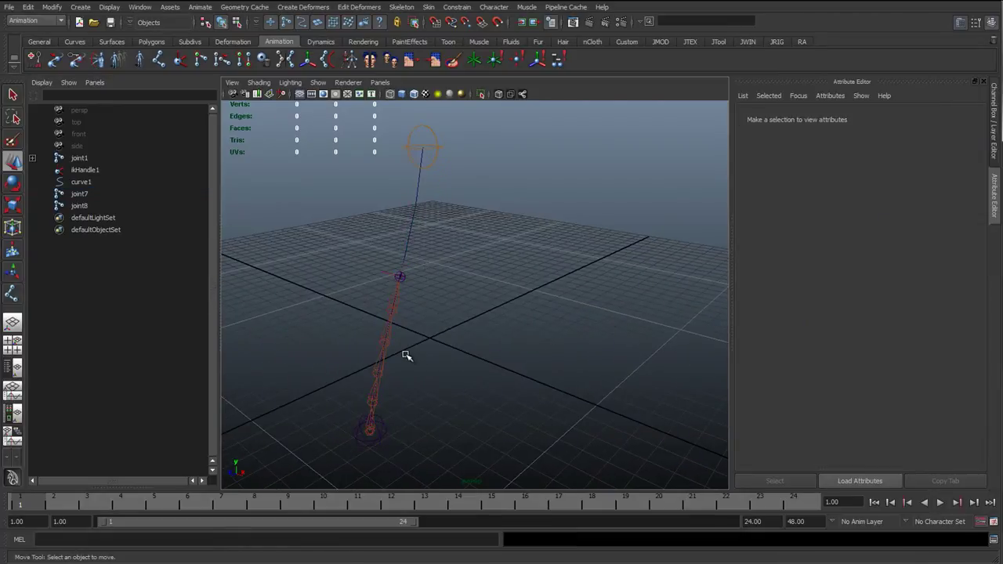
Step: Move the root control joint back up near the grid origin so the chain stands almost vertical, and deselect it
left_click(370, 428)
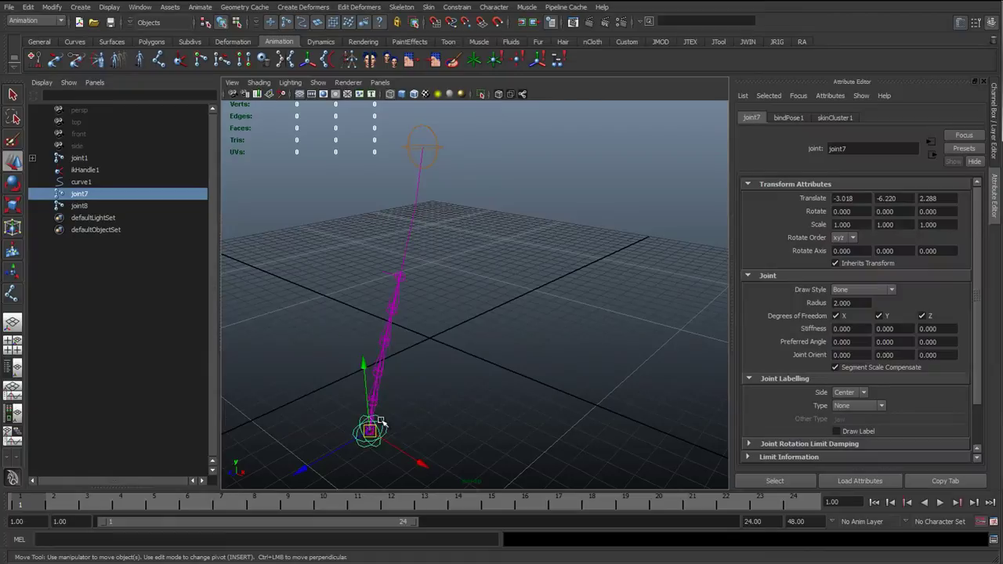
left_click_drag(368, 424, 544, 366)
left_click(540, 366)
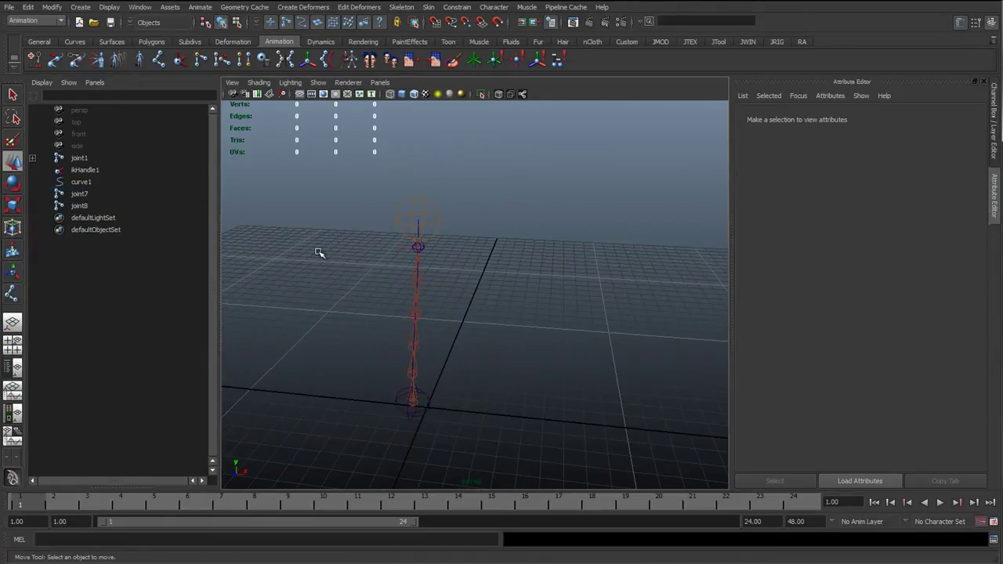
Step: Start a new empty scene without saving the current one
left_click(78, 23)
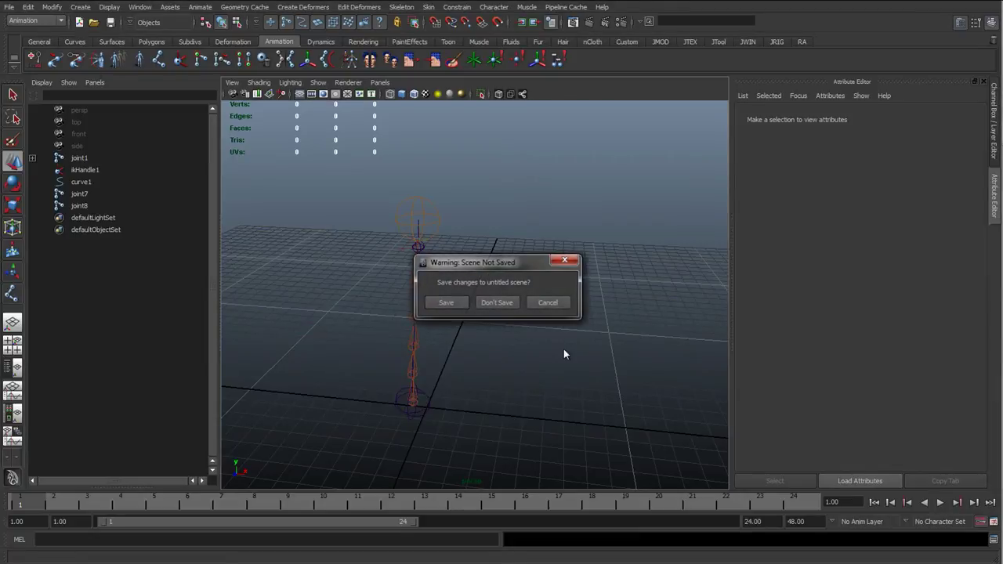
left_click(486, 304)
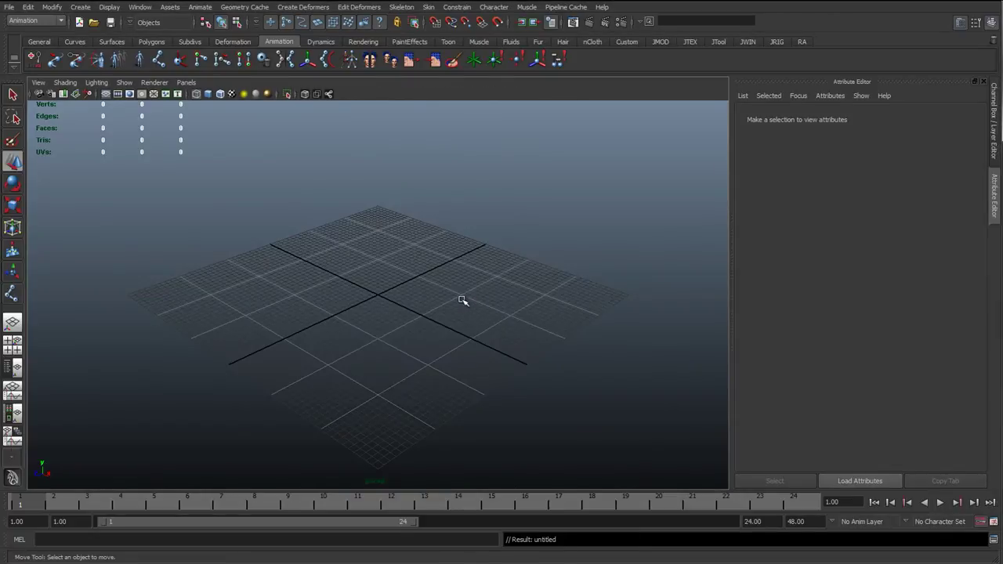
scroll(363, 293, "up", 6)
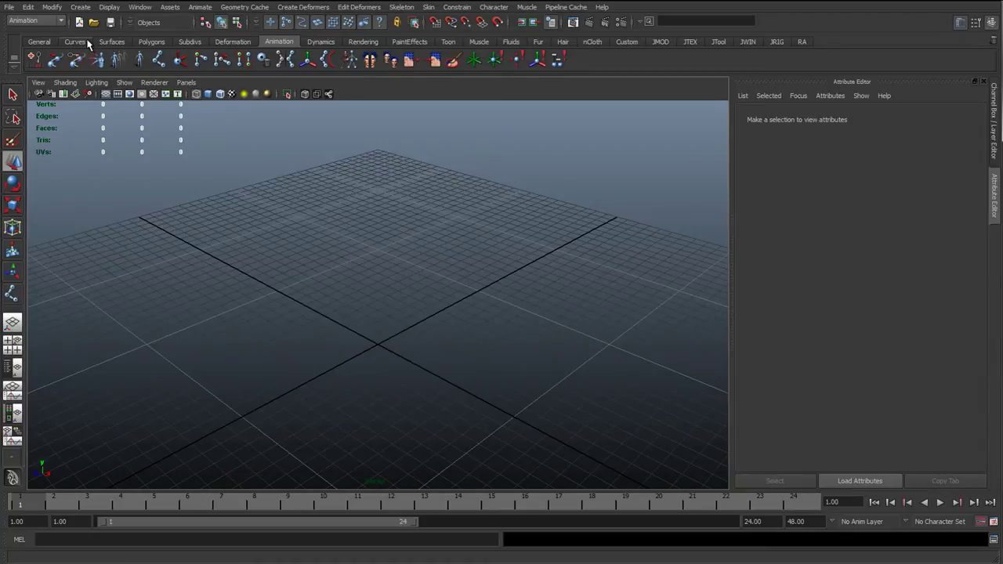
Step: Create an upright NURBS plane with 1 by 5 spans at the grid origin
left_click(107, 41)
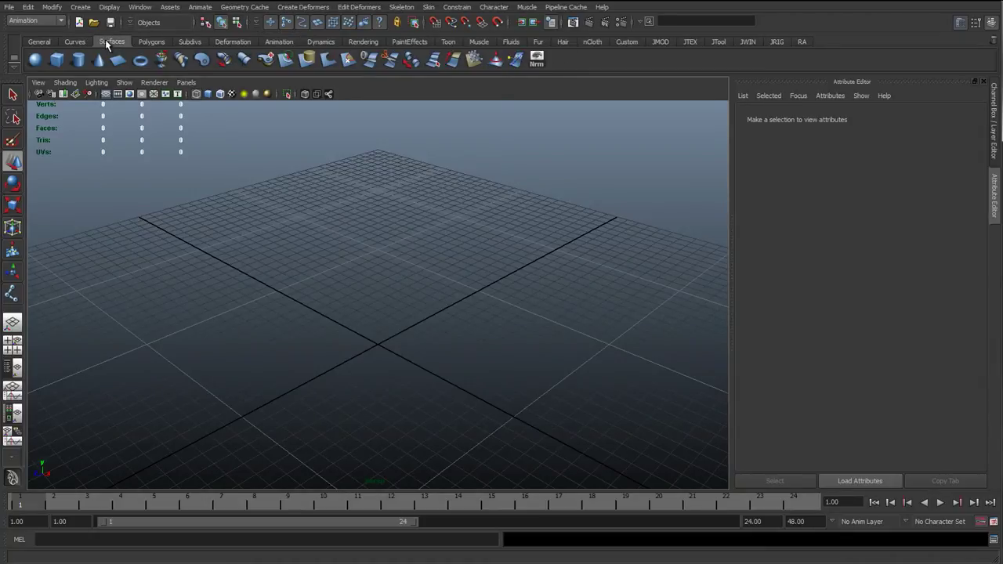
left_click(119, 61)
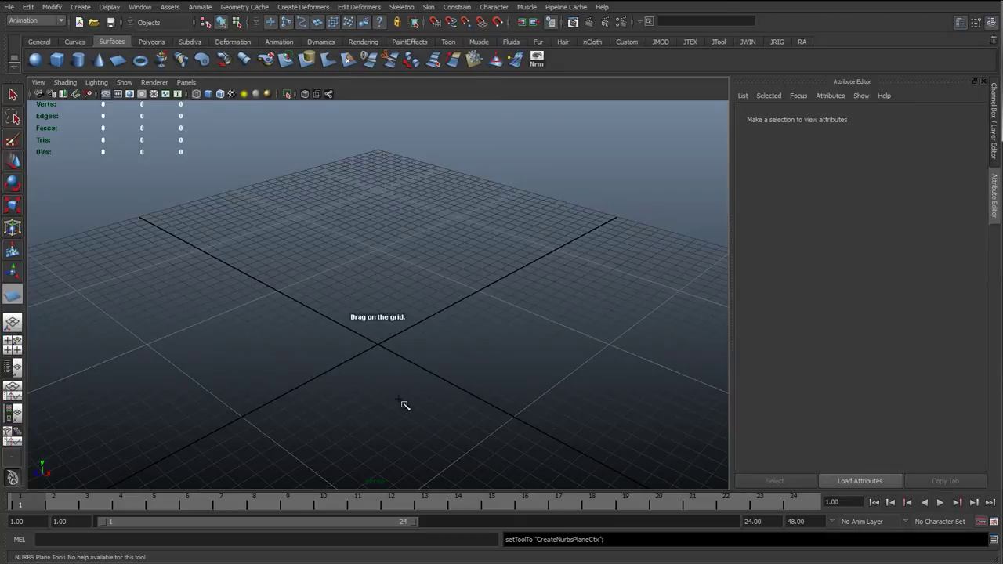
scroll(399, 363, "up", 2)
left_click(384, 369)
left_click_drag(384, 369, 421, 293, "alt")
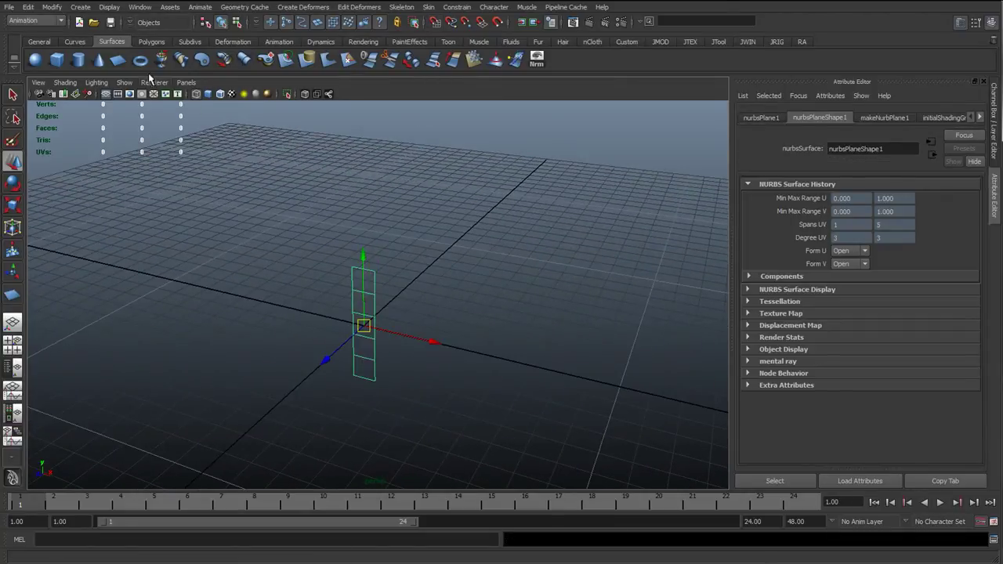
Step: Review the NURBS Plane tool's surface degree, U and V patches, width, height and axis settings against the plane
double_click(118, 61)
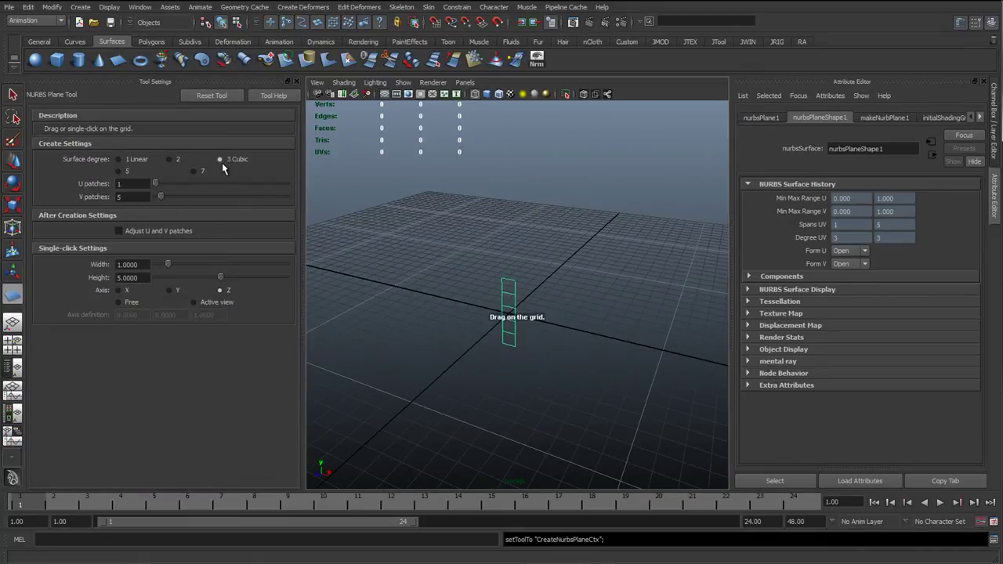
left_click_drag(130, 185, 97, 185)
scroll(504, 289, "up", 6)
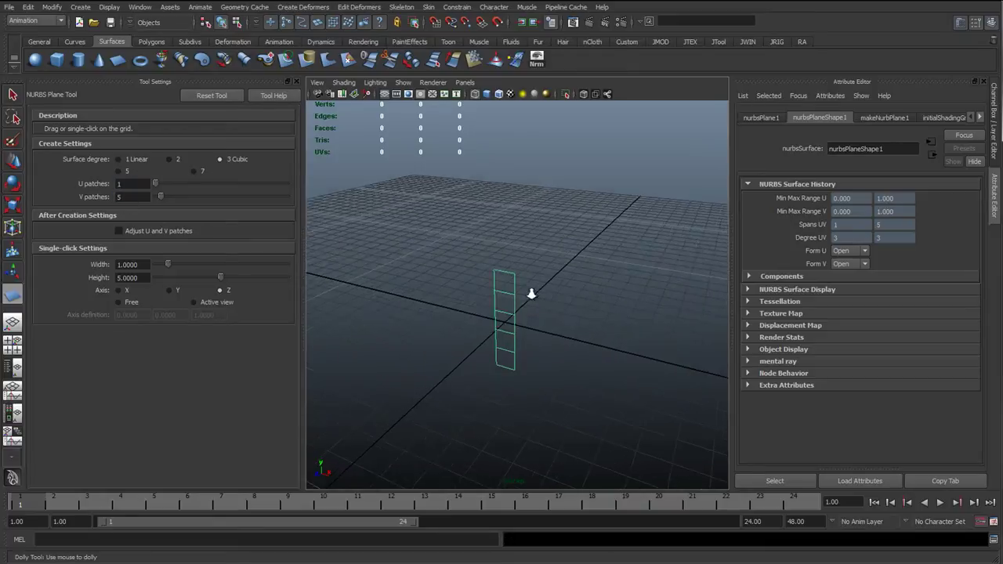
left_click_drag(132, 185, 60, 198)
scroll(500, 289, "up", 3)
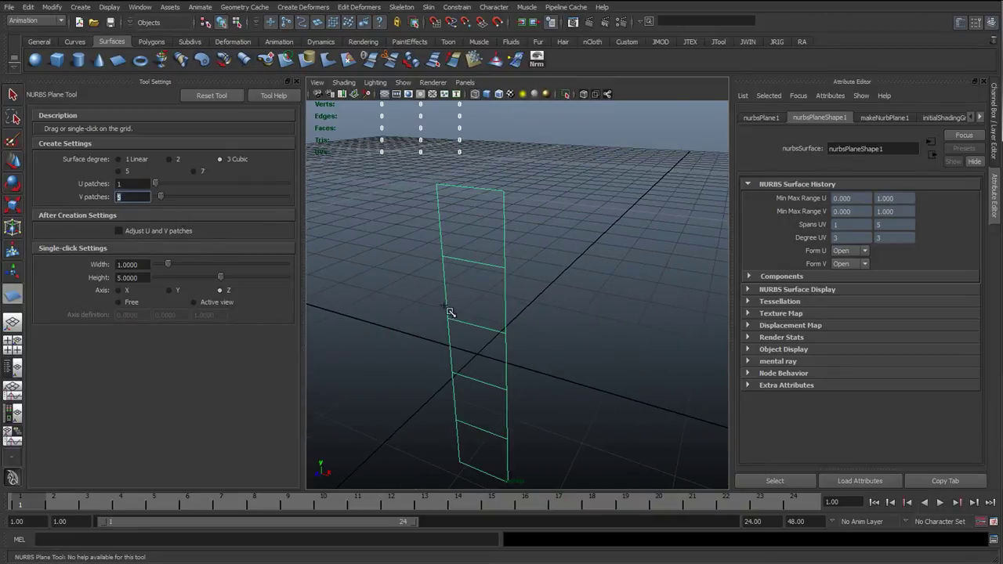
key("Return")
key("f")
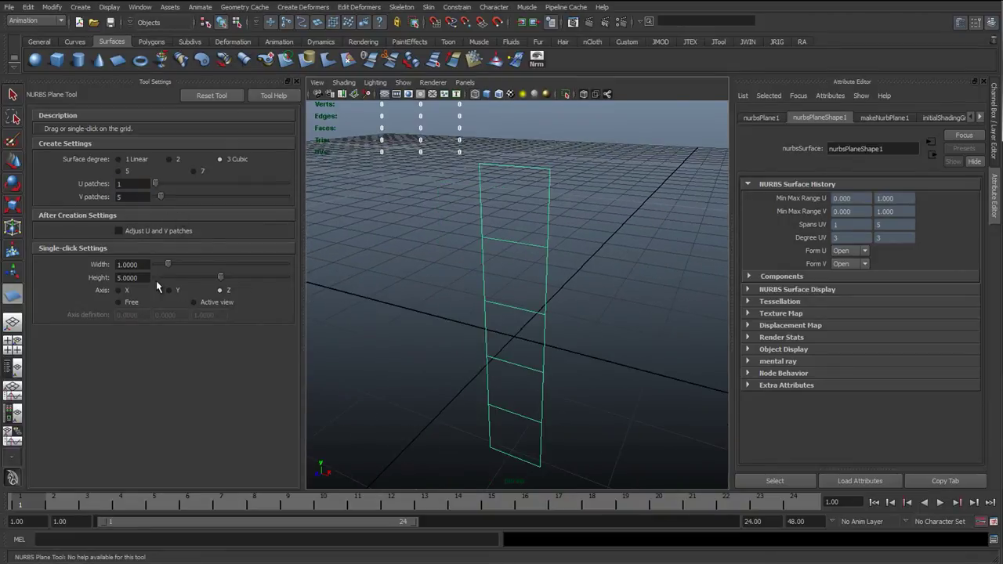
left_click(135, 278)
mouse_move(470, 311)
left_mouse_down("alt")
mouse_move(525, 309)
mouse_move(467, 311)
left_mouse_up("alt")
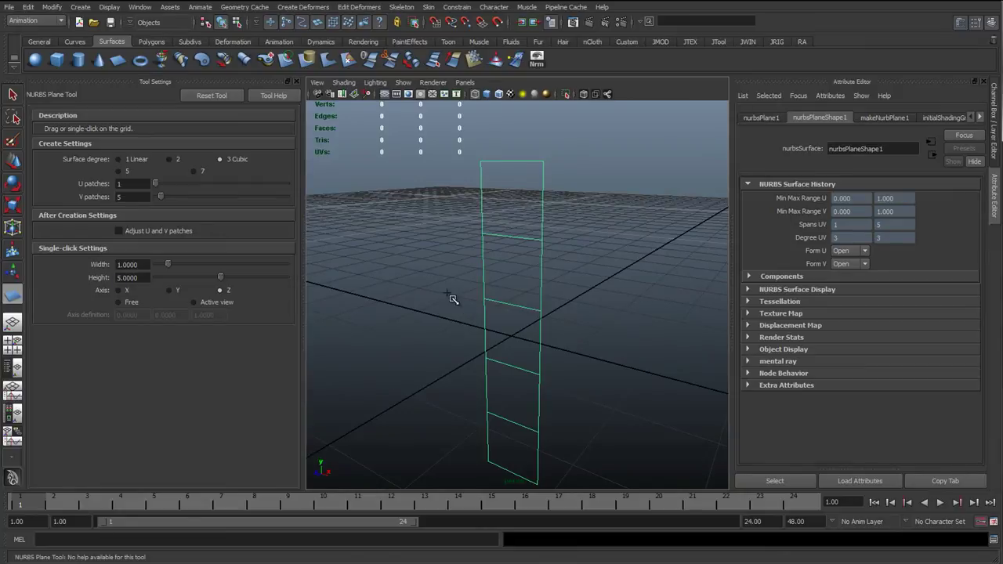
Step: Display the NURBS plane's control vertices for component selection and hide the viewport grid
key("q")
left_click(436, 274)
left_click(479, 231)
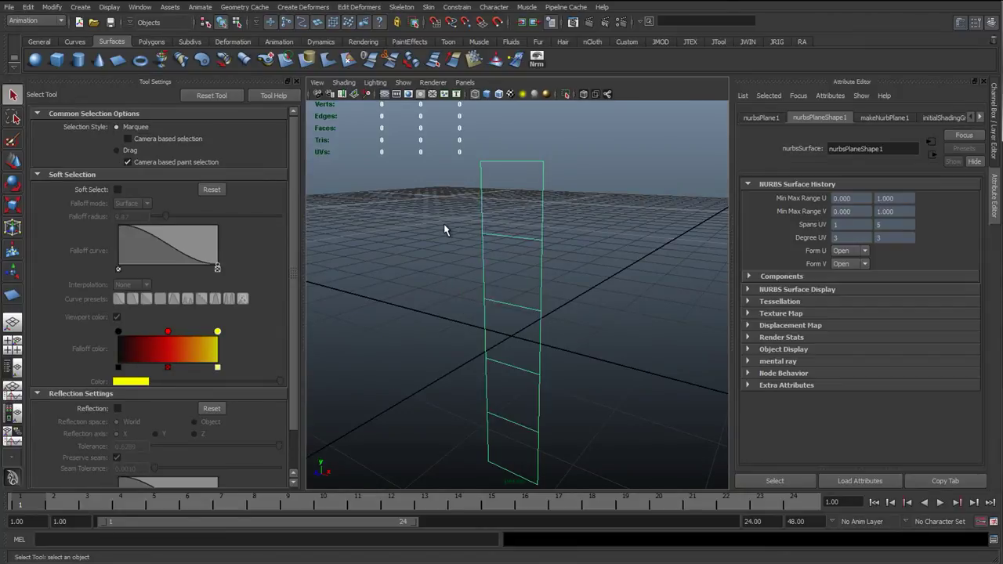
right_click_drag(493, 275, 443, 274)
left_click_drag(442, 274, 540, 269, "alt")
middle_click_drag(540, 269, 462, 279, "alt")
right_click_drag(462, 280, 441, 279, "alt")
left_click_drag(441, 280, 492, 414, "alt")
left_click(384, 94)
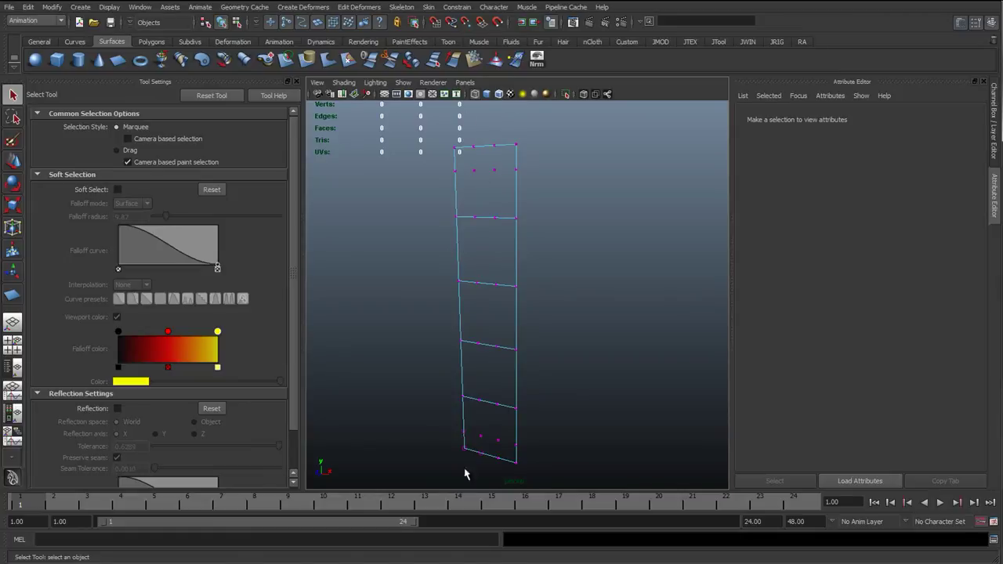
Step: Select the plane's top row of control vertices, and replace it with one inner lengthwise column of vertices
left_click_drag(491, 219, 461, 225, "alt")
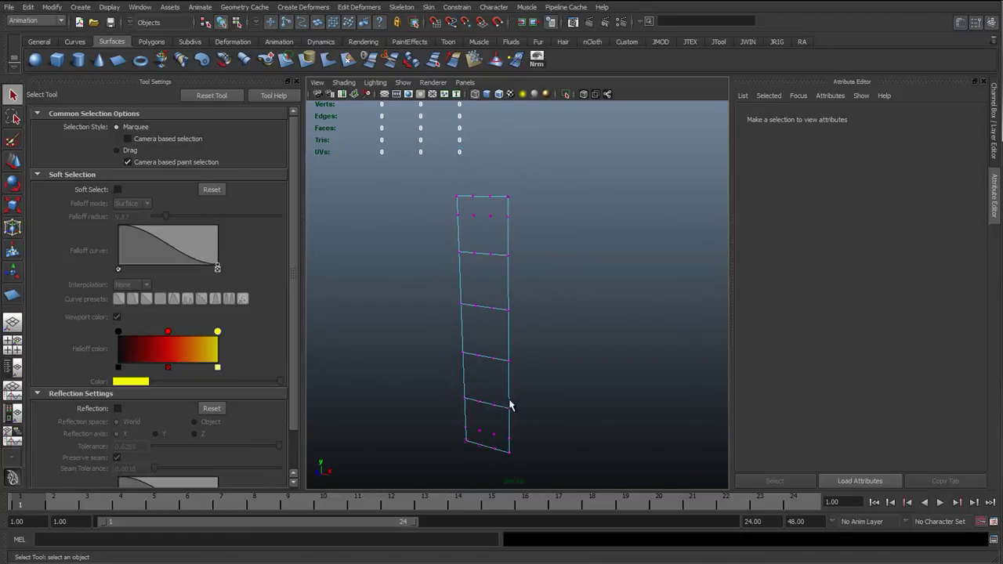
left_click(508, 210)
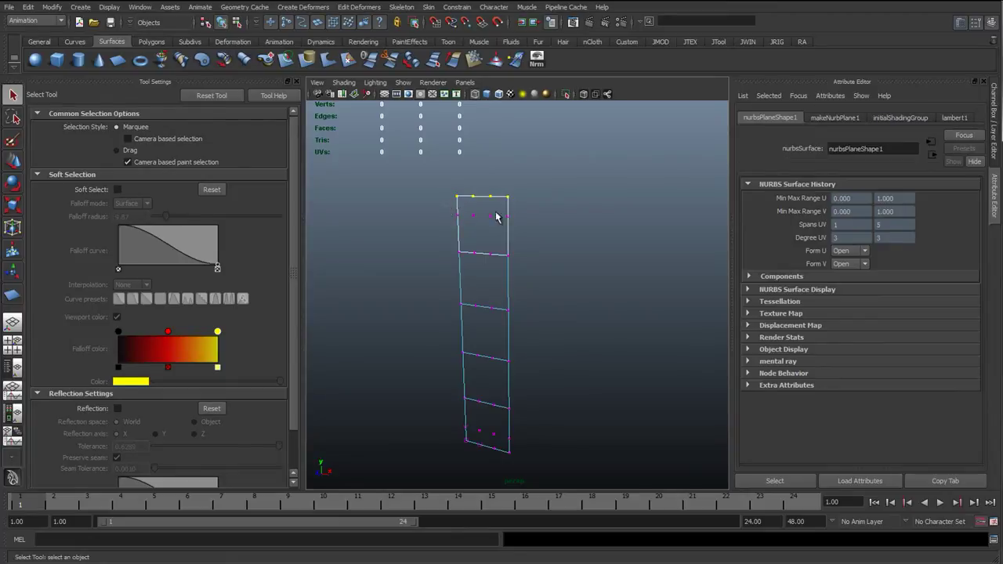
left_click_drag(473, 508, 471, 508)
left_click_drag(470, 215, 494, 408, "alt")
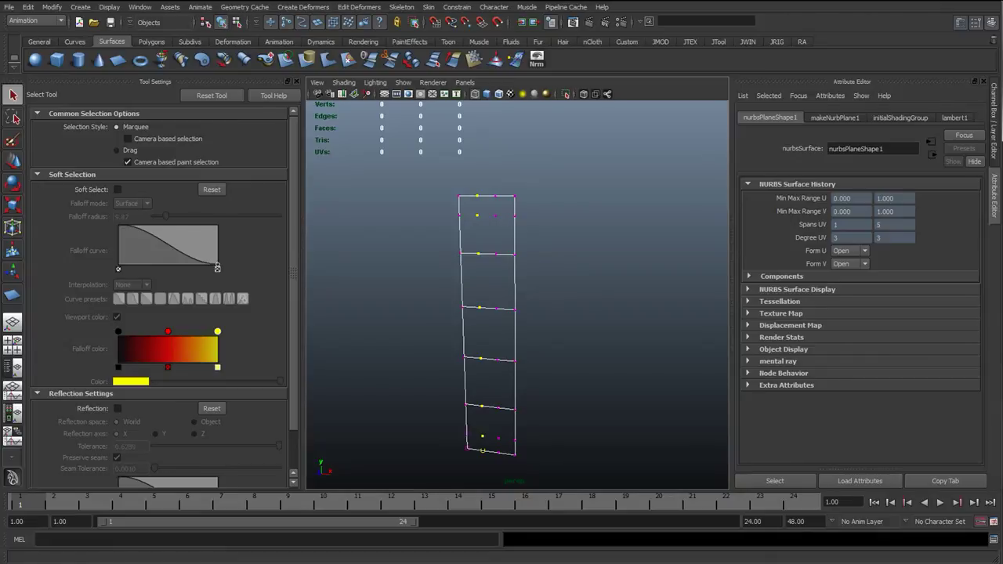
Step: Clear the vertex selection, and pick the plane's left edge column of control vertices followed by its right edge column
left_click_drag(481, 359, 457, 361, "alt")
left_click(405, 342)
left_click_drag(494, 427, 497, 368, "alt")
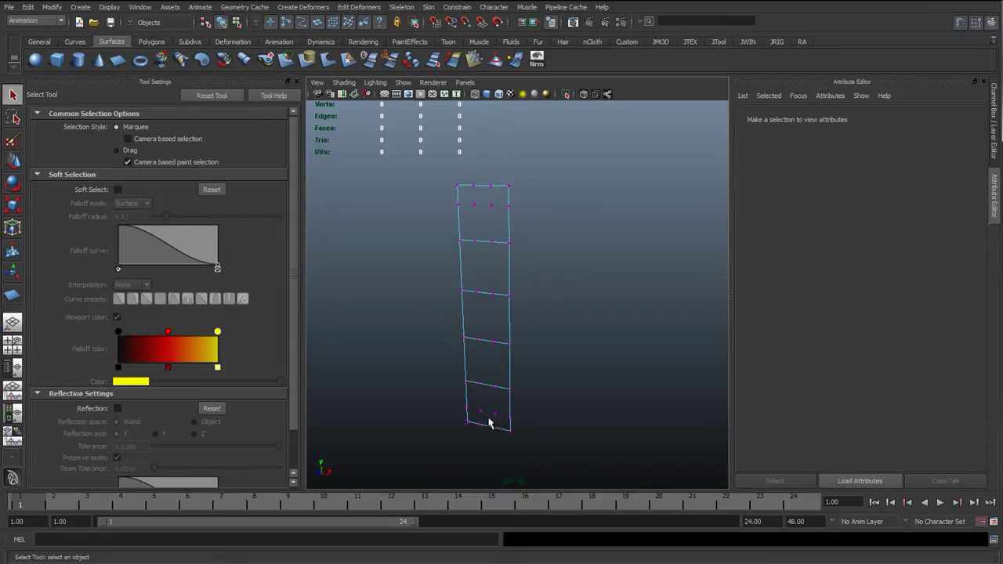
left_click_drag(488, 280, 480, 350, "alt")
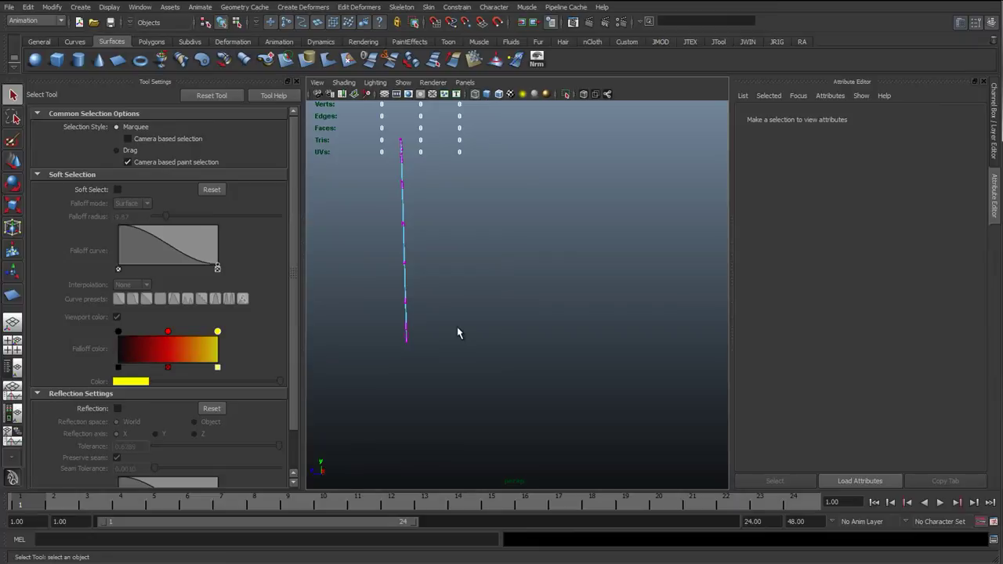
left_click_drag(410, 286, 525, 402, "alt")
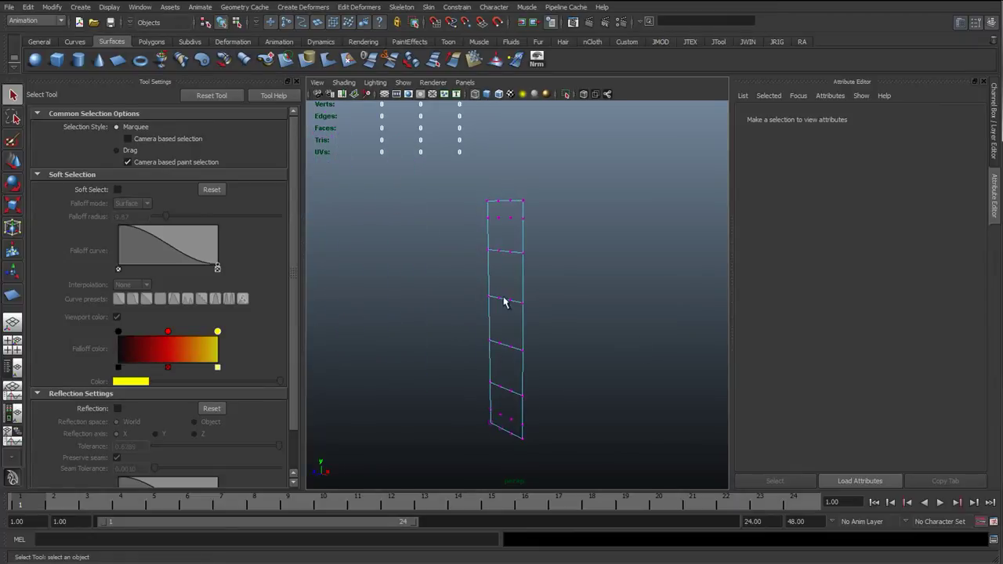
left_click_drag(520, 307, 552, 310, "alt")
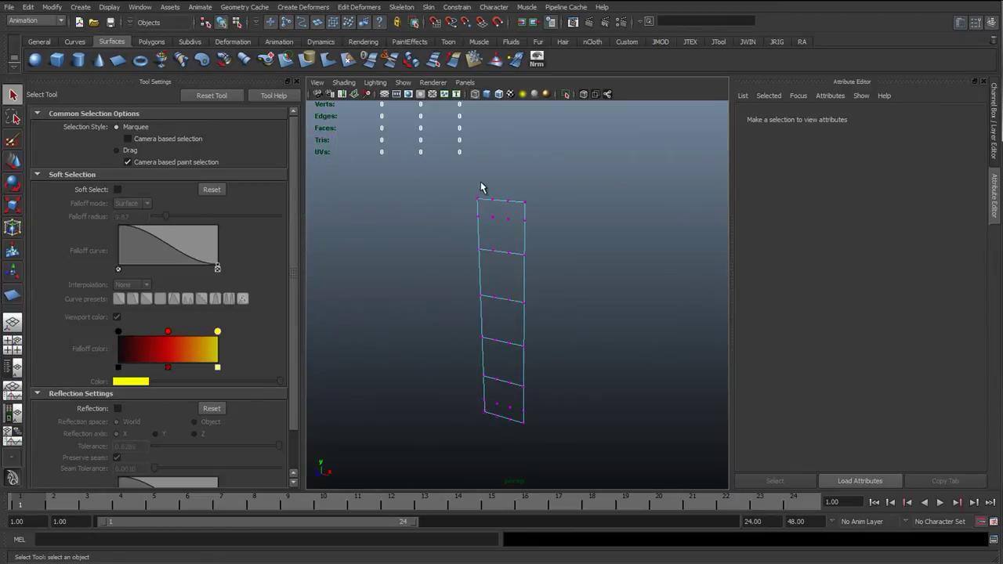
left_click_drag(488, 432, 515, 414)
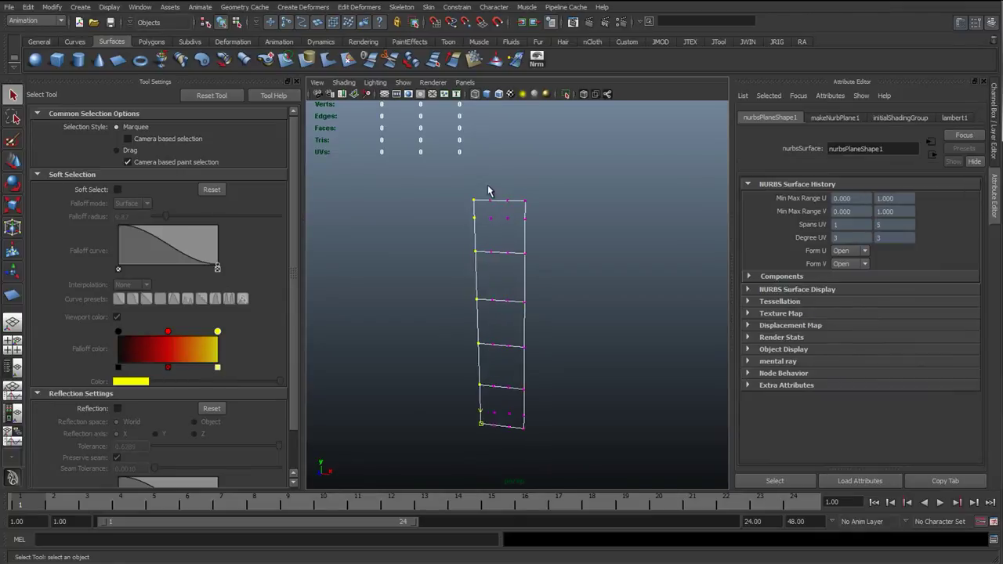
left_click_drag(497, 321, 508, 282, "alt")
left_click_drag(517, 441, 502, 195, "alt")
left_click_drag(517, 405, 511, 358, "alt")
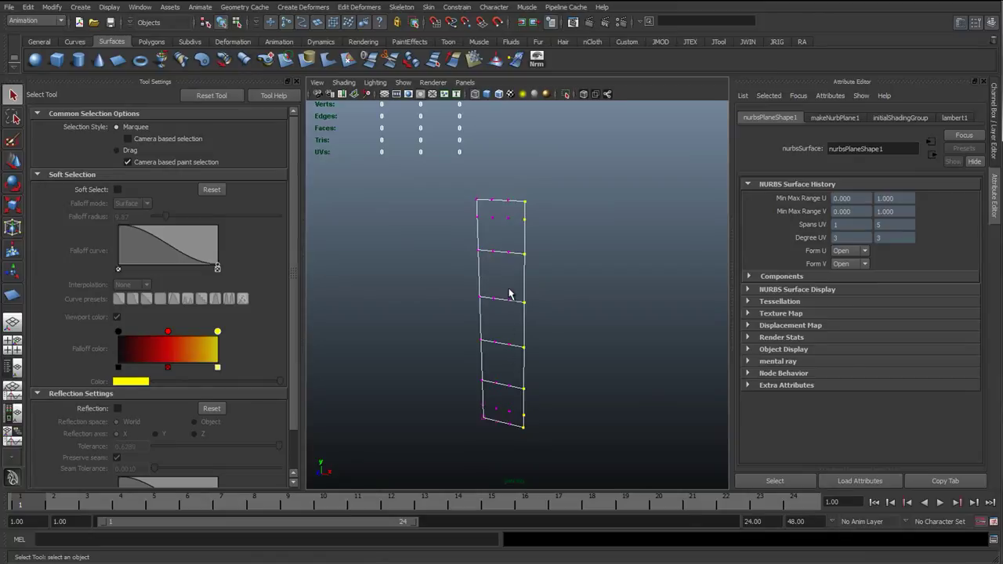
Step: Return the plane to object selection and open the Rebuild Surface options with their settings reset to defaults
left_click(221, 21)
right_click_drag(443, 276, 548, 282, "alt")
left_click(56, 23)
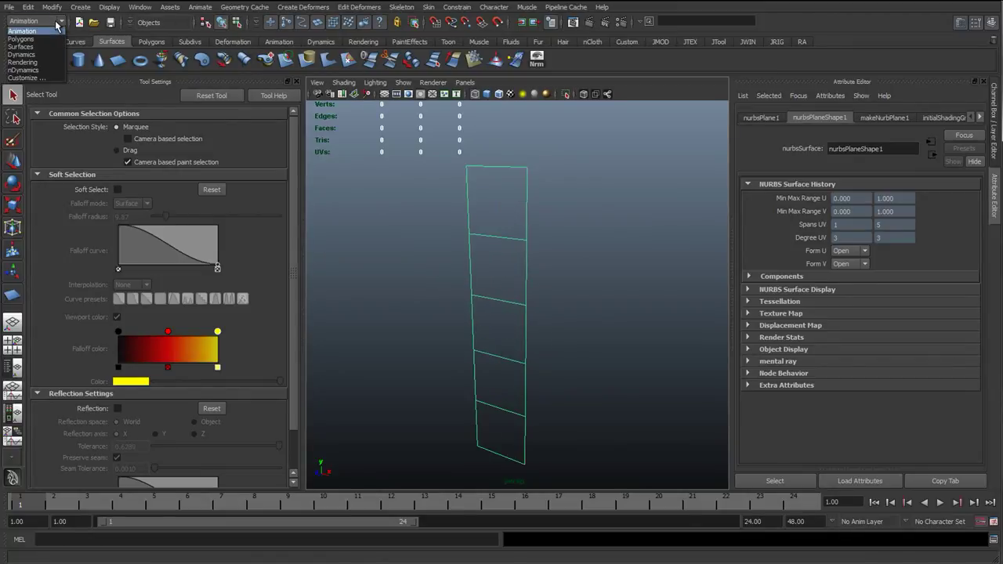
left_click(23, 47)
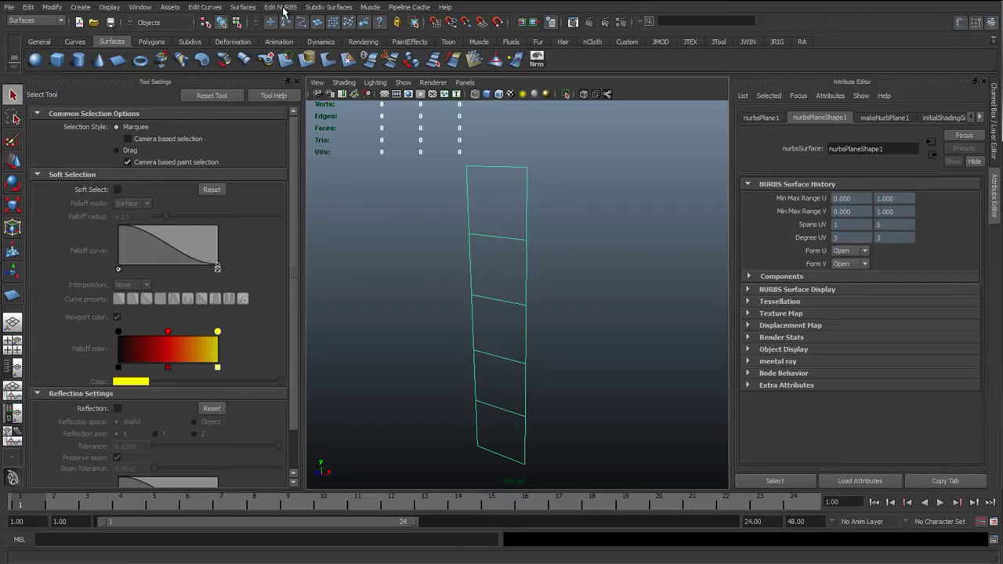
left_click(284, 7)
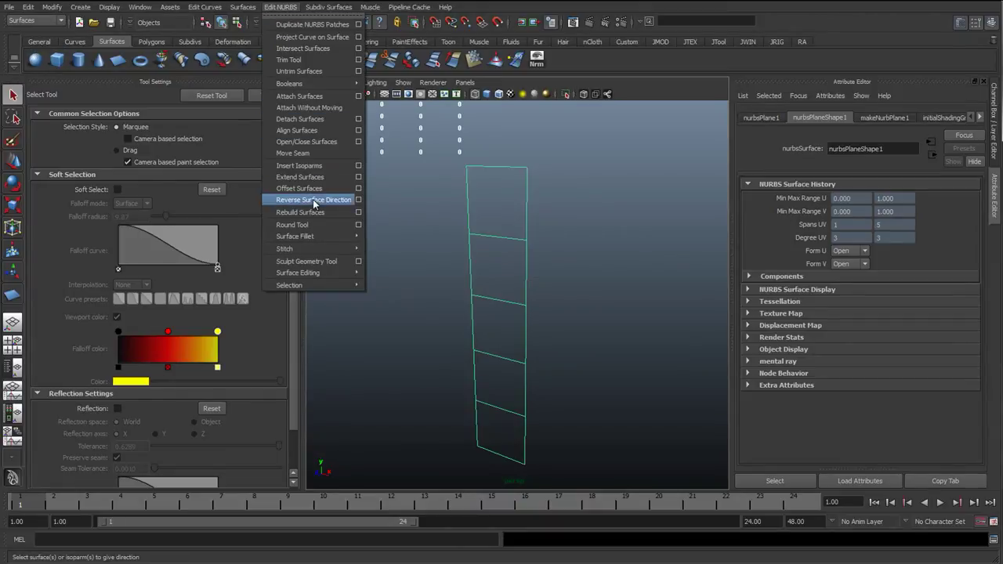
left_click(359, 212)
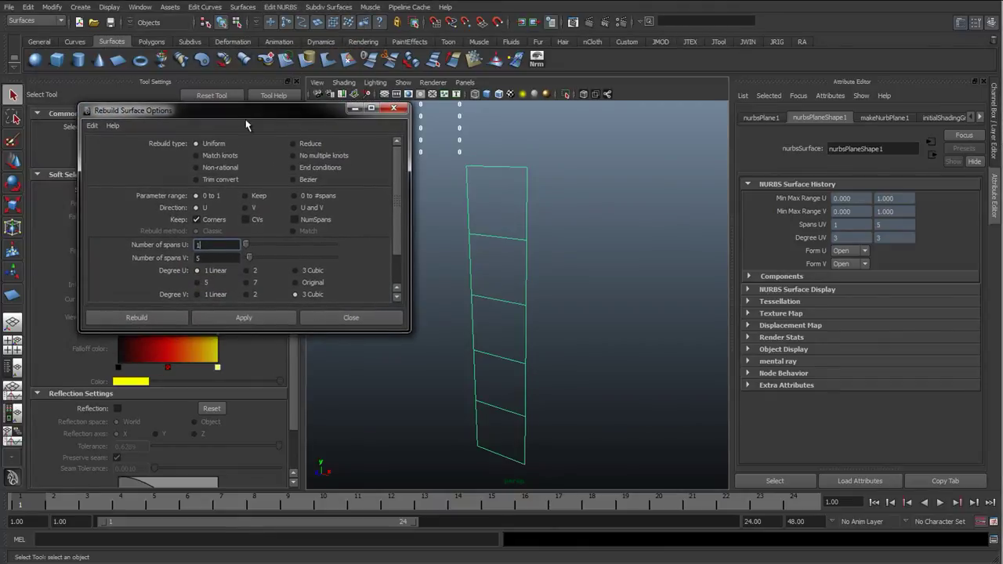
left_click(93, 126)
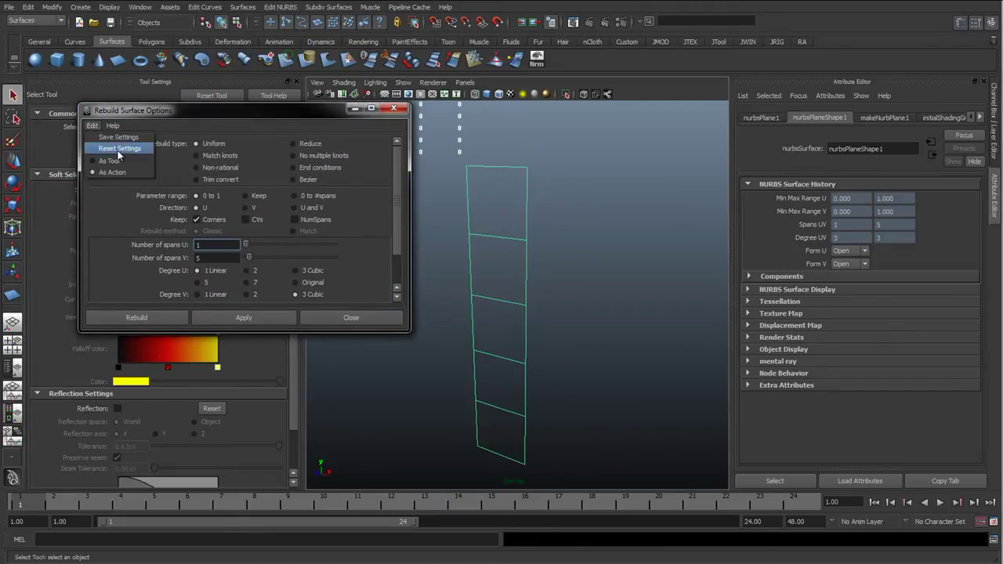
left_click(120, 148)
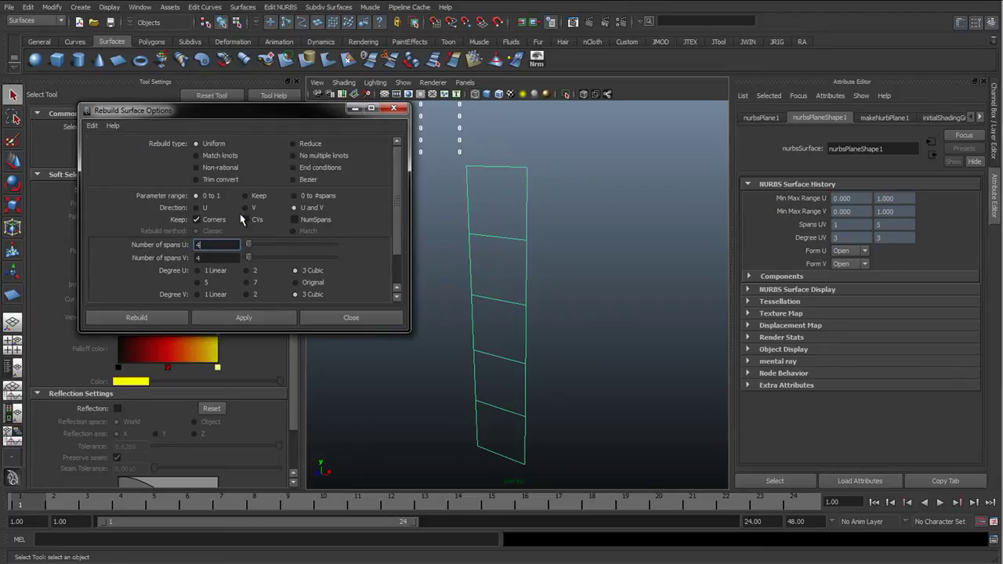
Step: Set the rebuild direction to U and degree U to 1 Linear, apply it with 4 spans, and undo that rebuild
left_click_drag(234, 115, 220, 141)
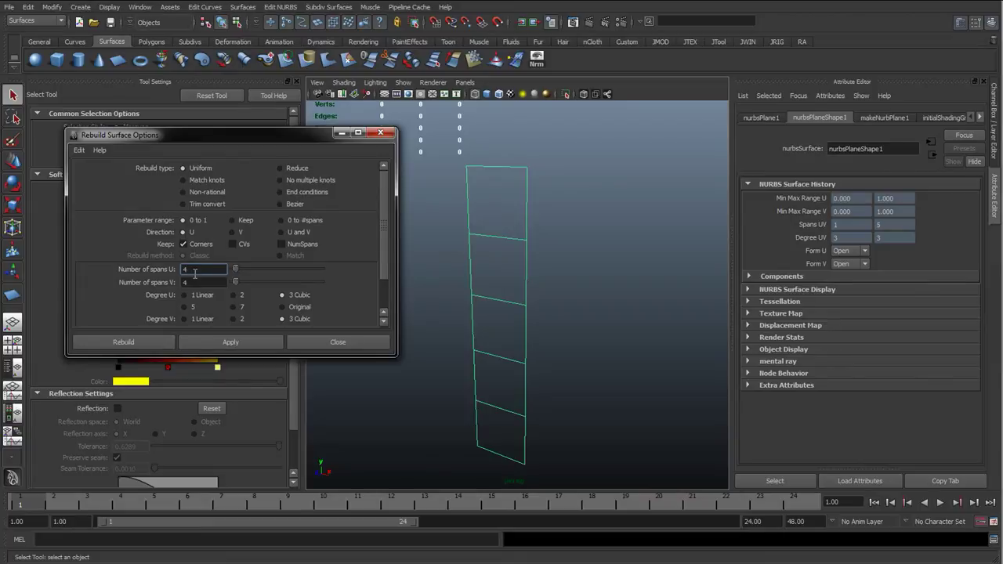
left_click(202, 297)
left_click(236, 342)
left_click(414, 277)
key("ctrl+z")
key("ctrl+z")
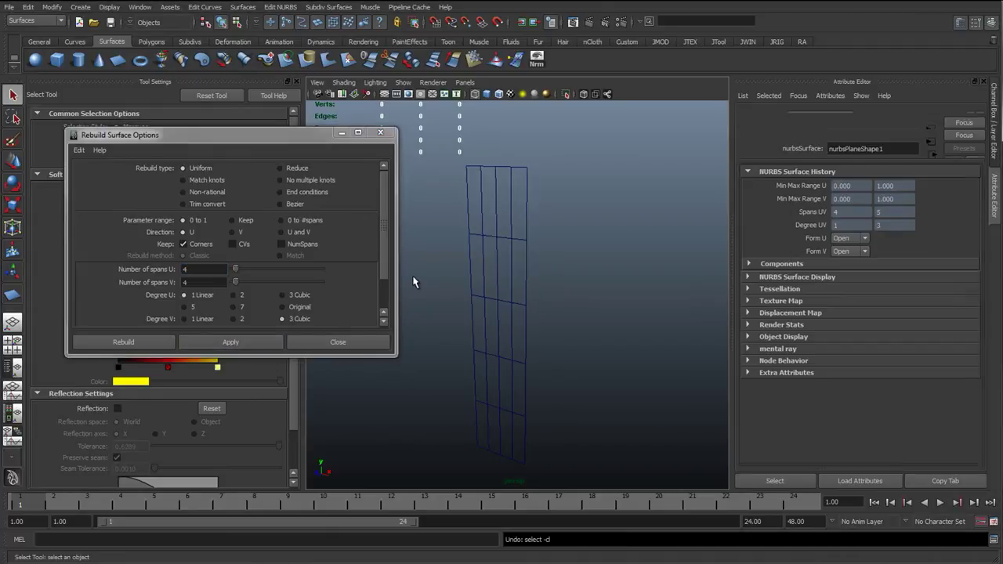
Step: Rebuild the plane with 1 span in U and 5 spans in V
double_click(195, 270)
double_click(191, 282)
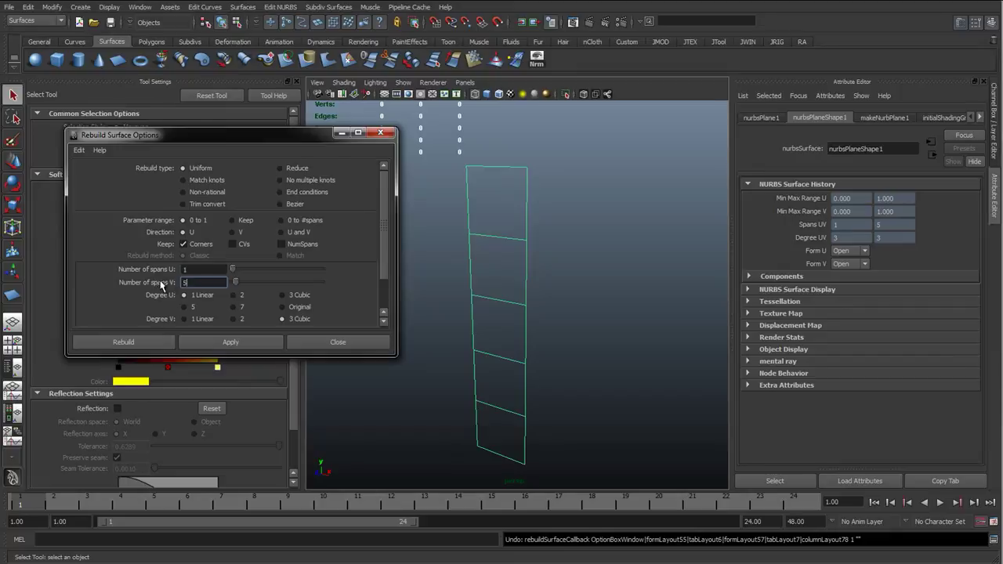
left_click(245, 342)
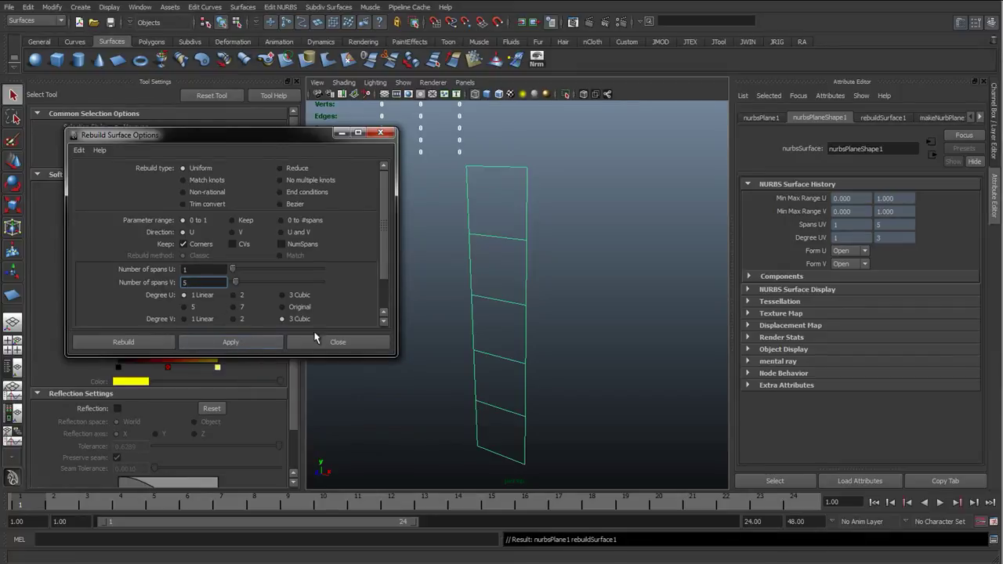
Step: Display the rebuilt plane's control vertices and review the rebuild direction and span settings against them
right_click_drag(445, 233, 423, 235)
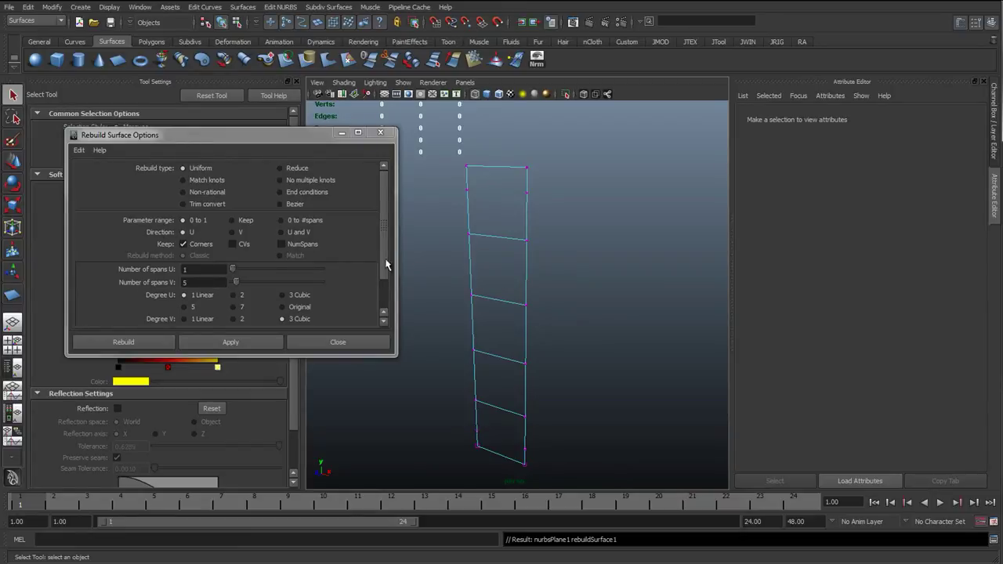
left_click(183, 233)
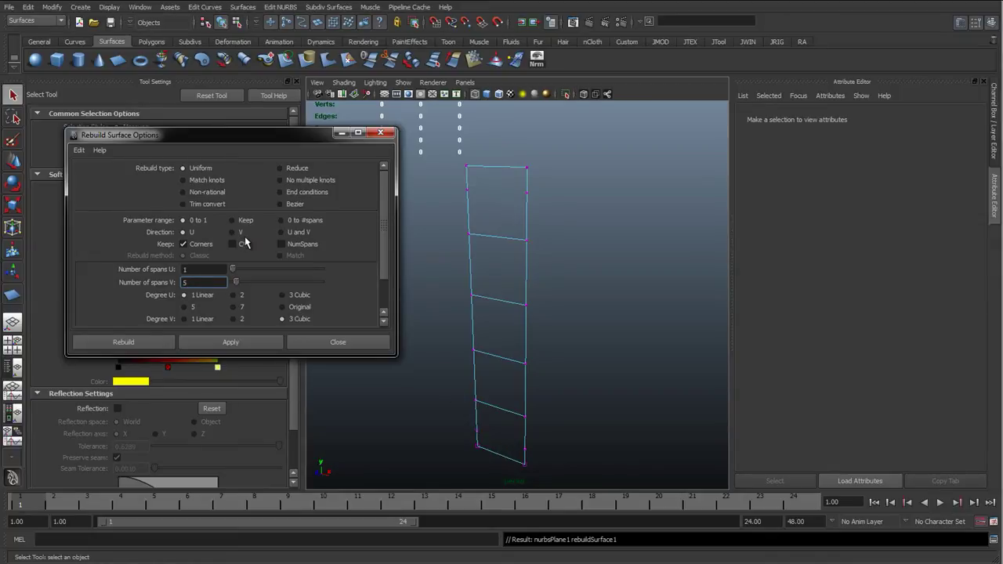
left_click_drag(190, 270, 165, 271)
key("Tab")
key("shift+Tab")
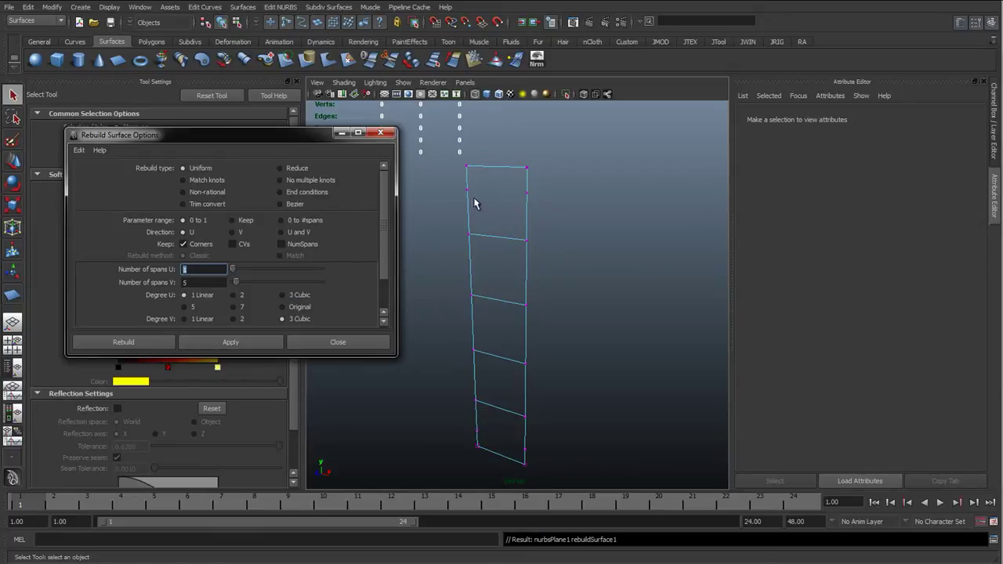
Step: Select the rebuilt plane's left vertex column, replace it with the right column, and close the Rebuild Surface options
left_click(449, 151)
left_click_drag(448, 145, 488, 472)
left_click_drag(494, 153, 560, 487)
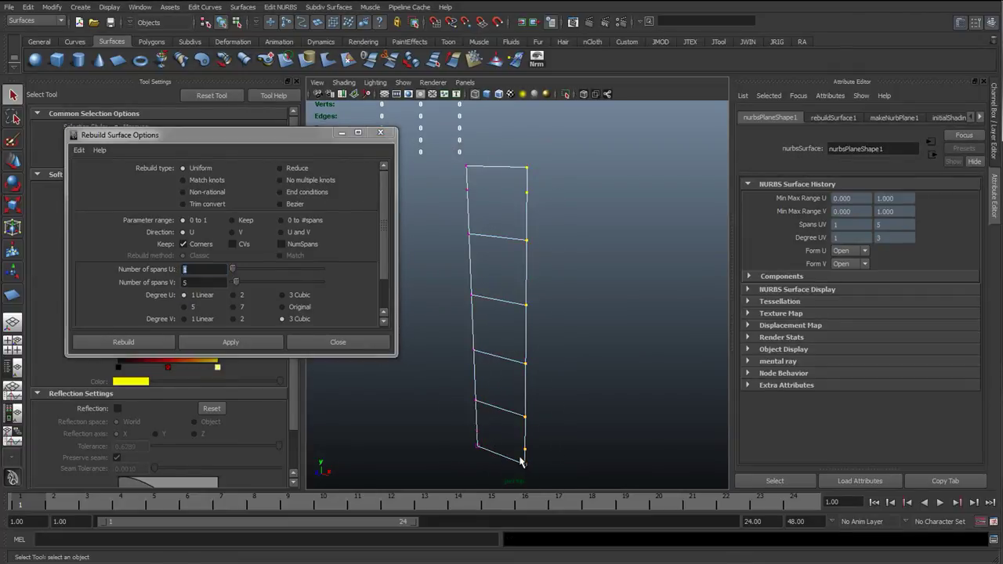
left_click(329, 343)
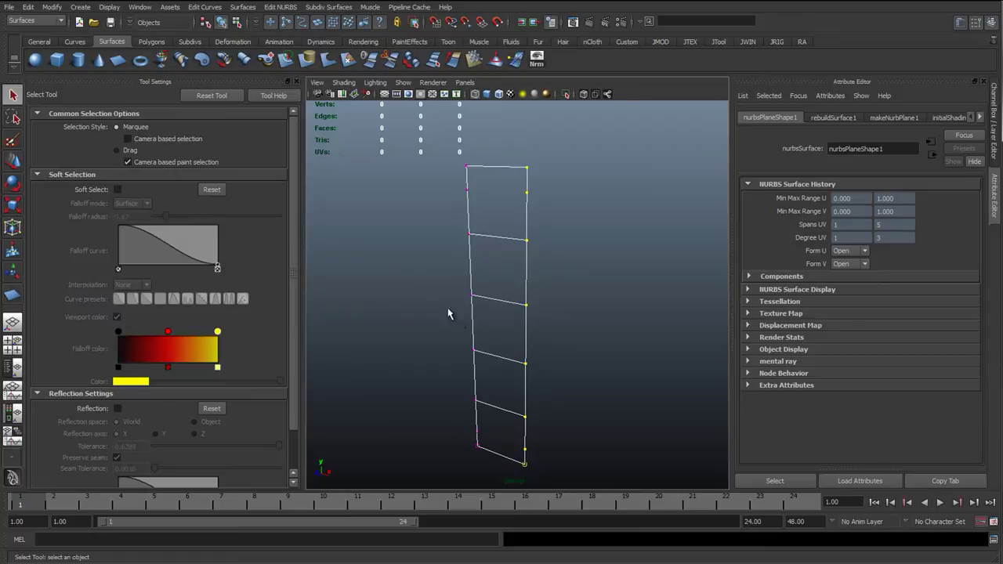
Step: Show the plane with smooth shading and select it as a whole object
left_click(419, 294)
key("5")
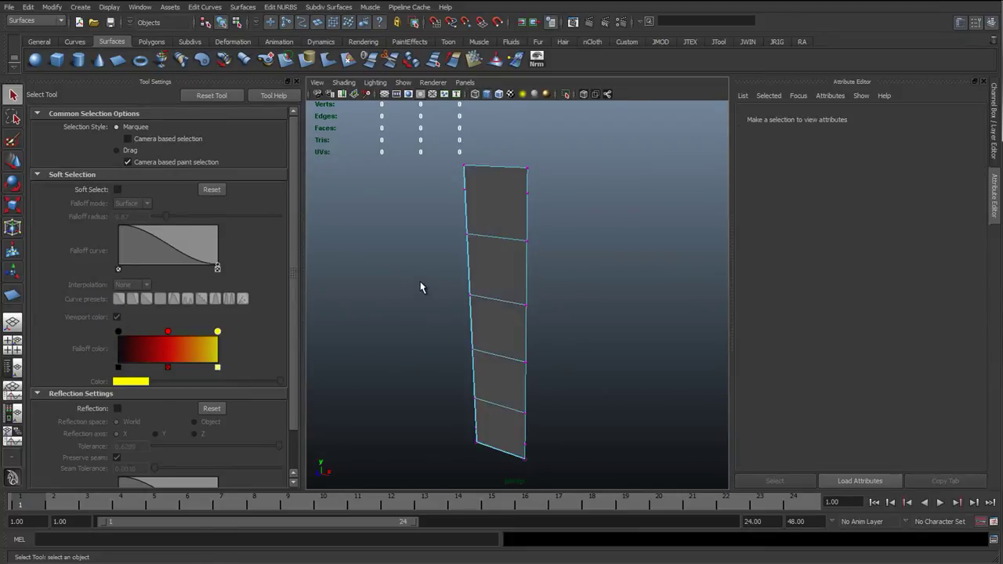
right_click_drag(495, 278, 546, 261)
left_click(499, 287)
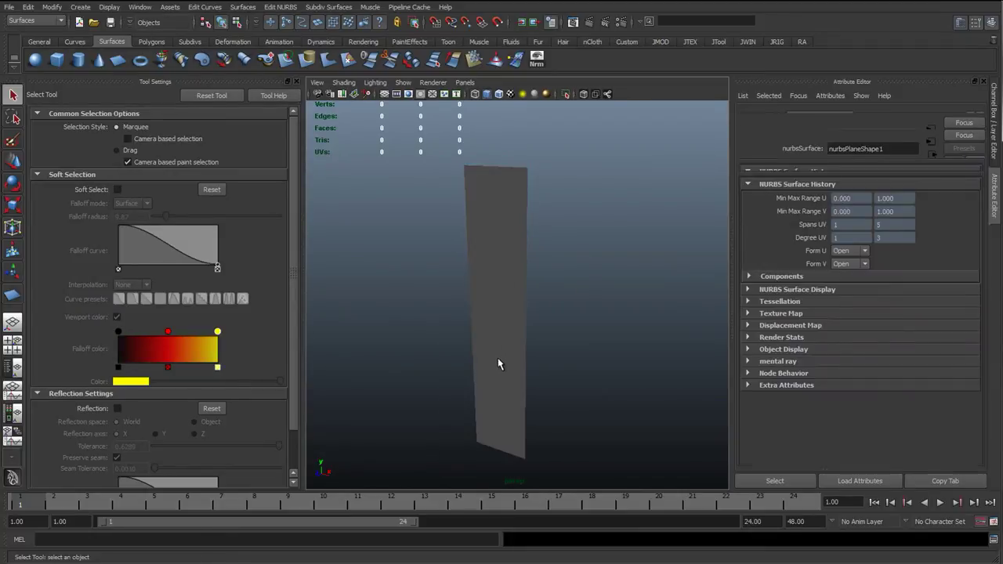
Step: Examine the shaded ribbon plane and its five lengthwise spans from several viewing angles
left_click_drag(497, 360, 466, 360, "alt")
scroll(516, 338, "down", 5)
left_click_drag(515, 339, 536, 327, "alt")
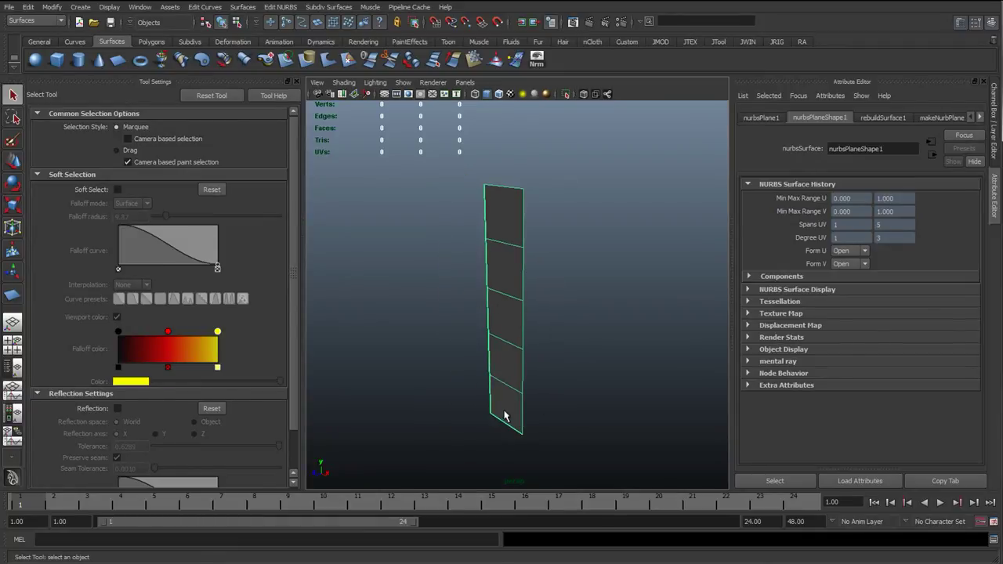
left_click_drag(539, 384, 477, 352, "alt")
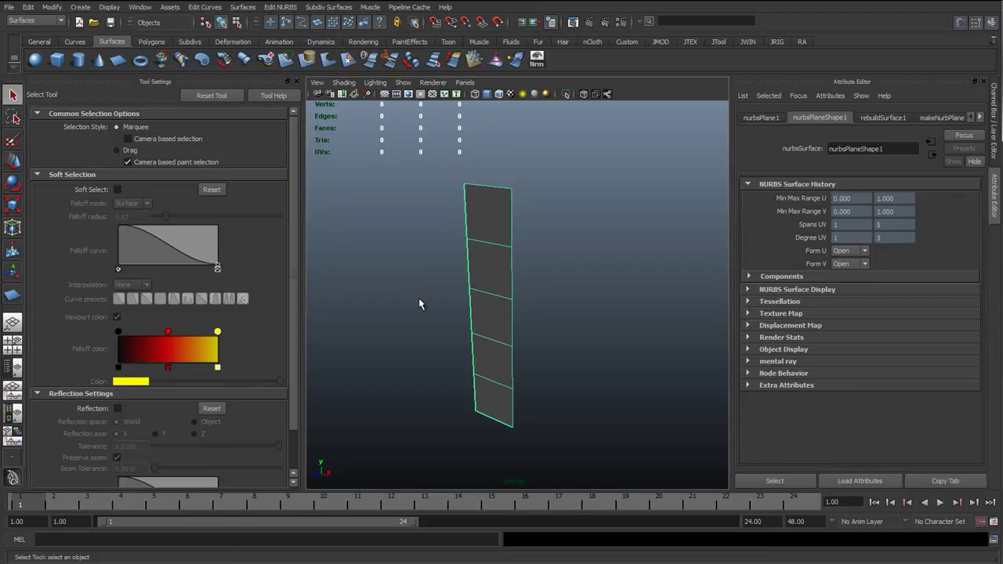
right_click_drag(450, 300, 456, 300, "alt")
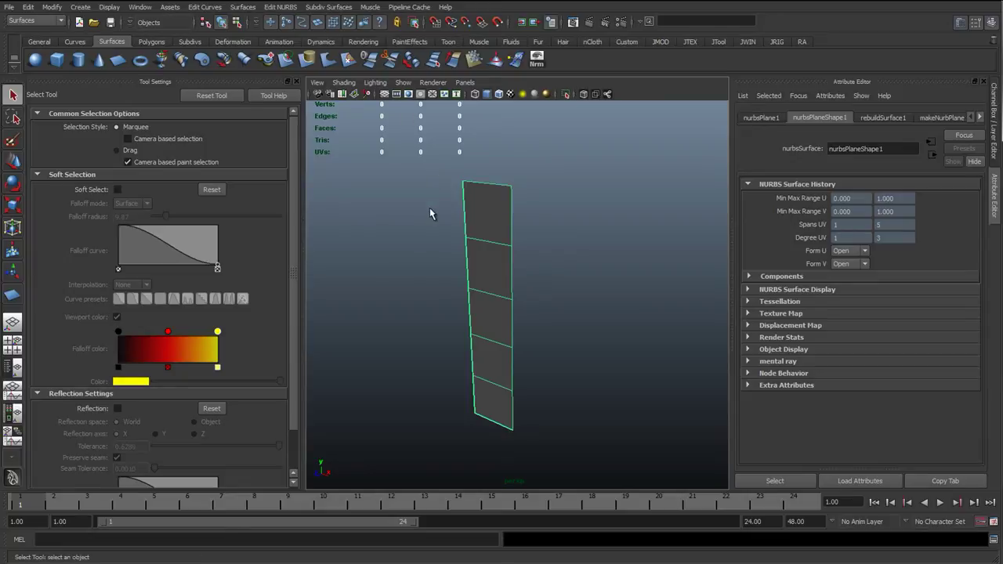
left_click_drag(427, 244, 431, 247, "alt")
right_click_drag(490, 209, 466, 278, "alt")
left_click_drag(465, 278, 498, 265, "alt")
mouse_move(488, 263)
middle_mouse_down("alt")
mouse_move(478, 252)
mouse_move(494, 252)
middle_mouse_up("alt")
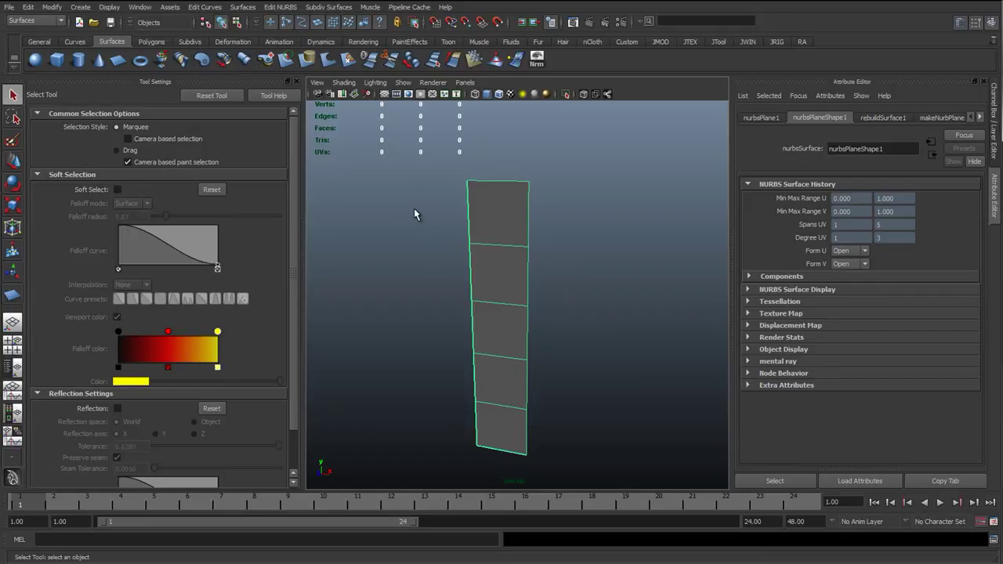
right_click_drag(519, 262, 494, 266, "alt")
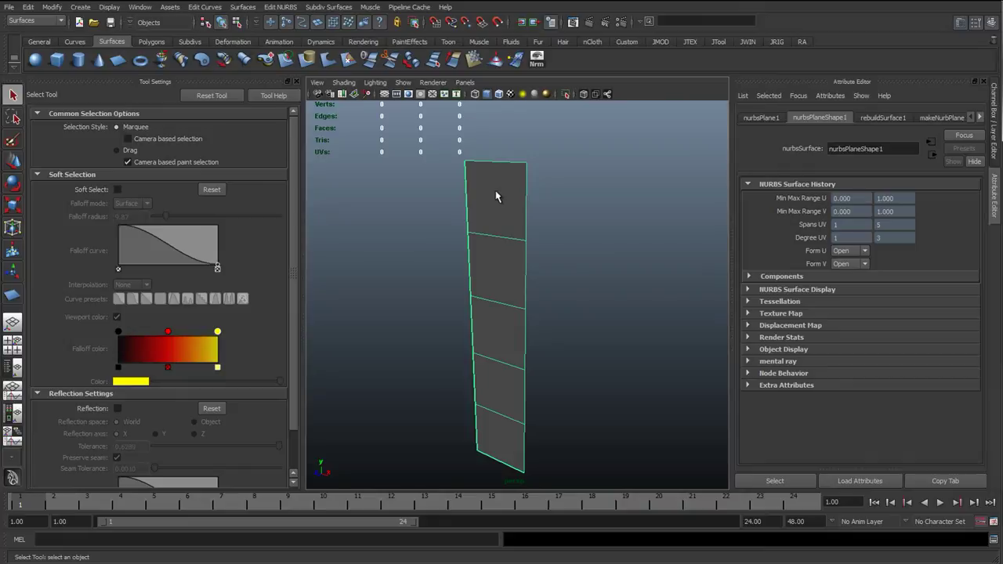
Step: Create nHair on the plane as NURBS curves in a grid with U count 1 and V count 5
left_click(41, 22)
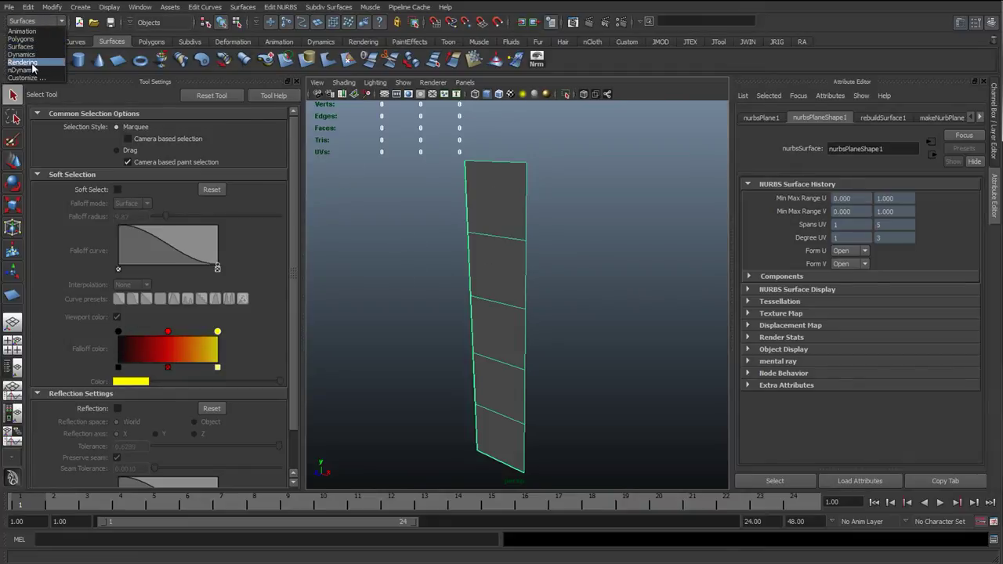
left_click(32, 55)
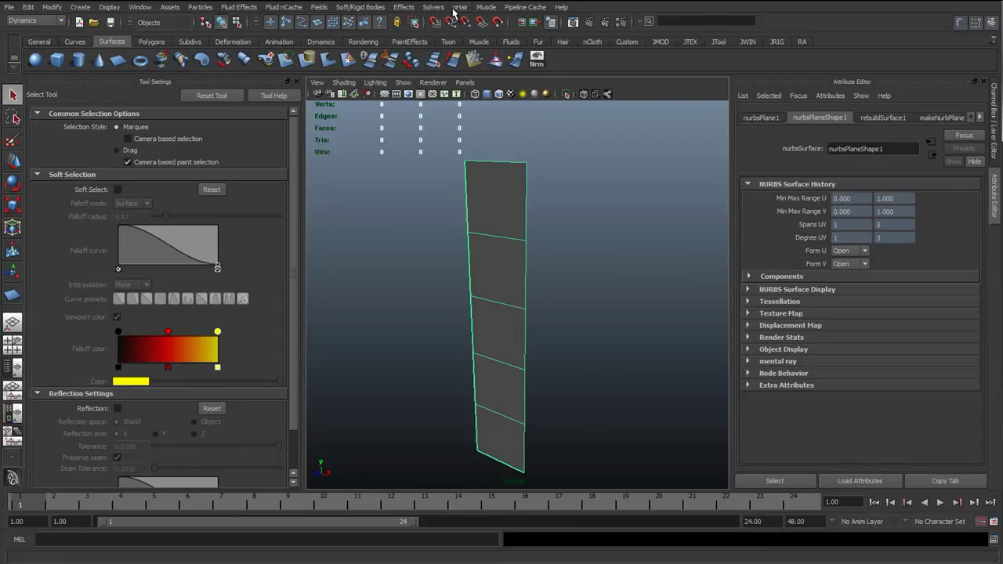
left_click(460, 7)
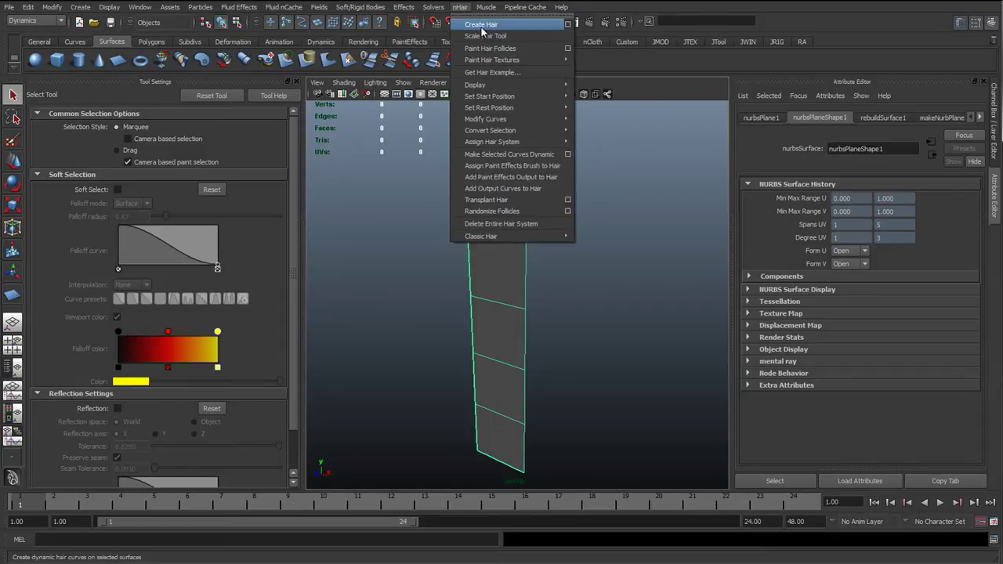
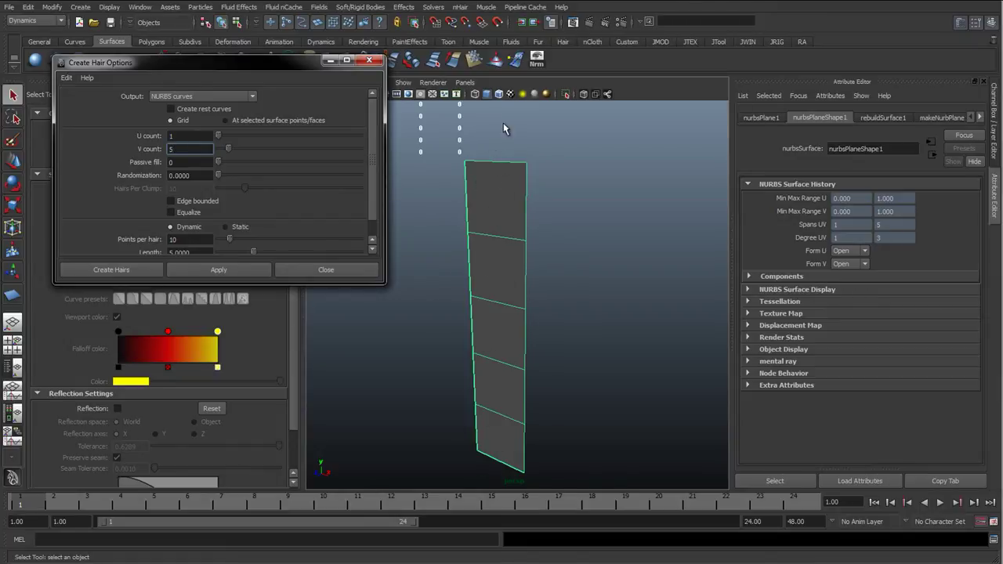
left_click(196, 174)
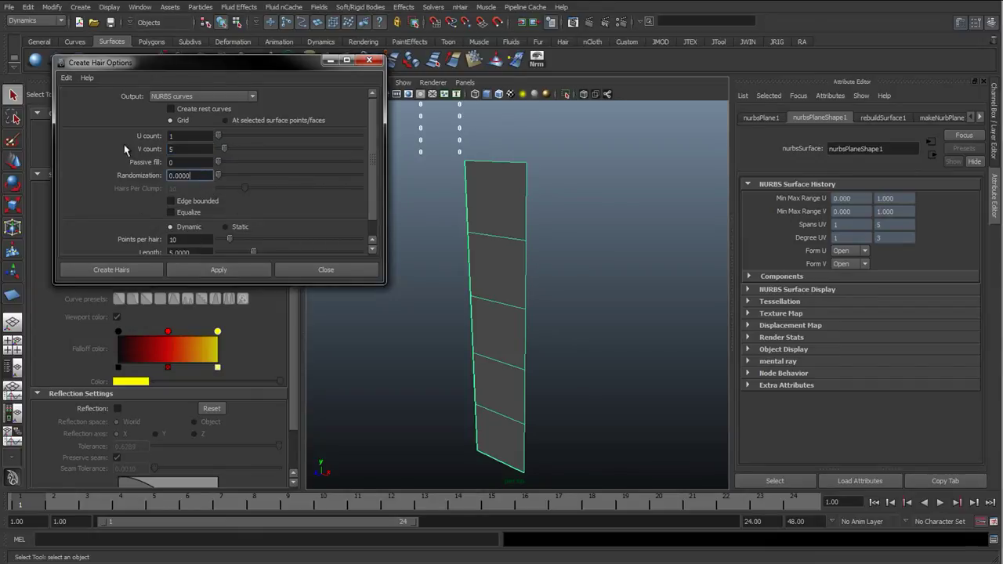
double_click(196, 138)
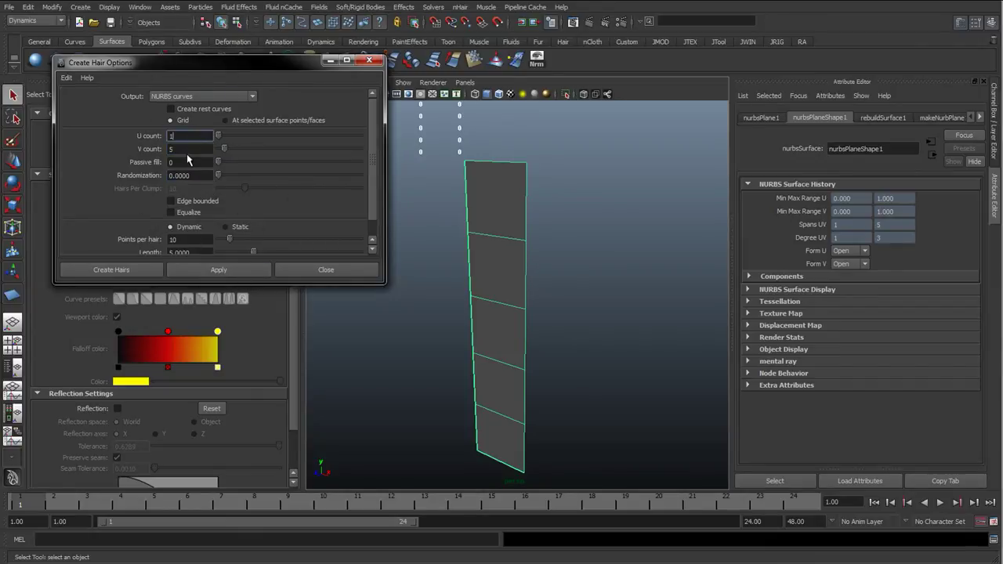
double_click(189, 149)
left_click(249, 271)
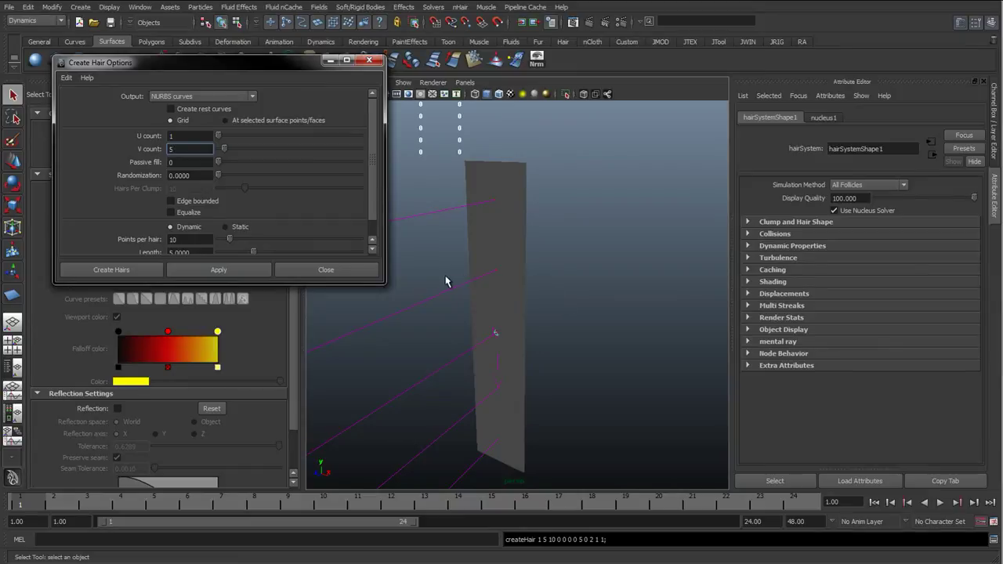
Step: Close the hair creation options and show a widened Outliner beside the perspective view in place of the tool settings
left_click(355, 274)
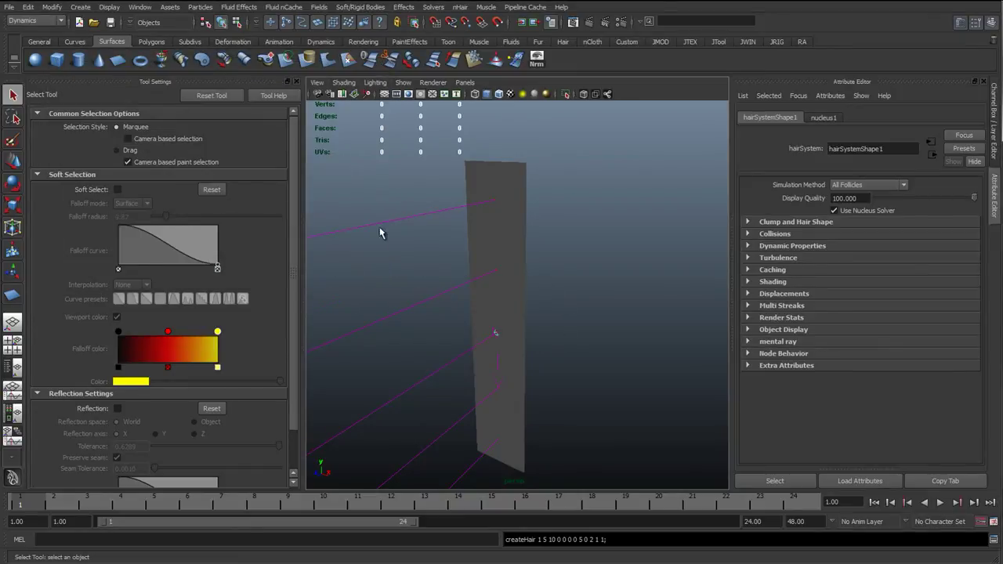
left_click(14, 370)
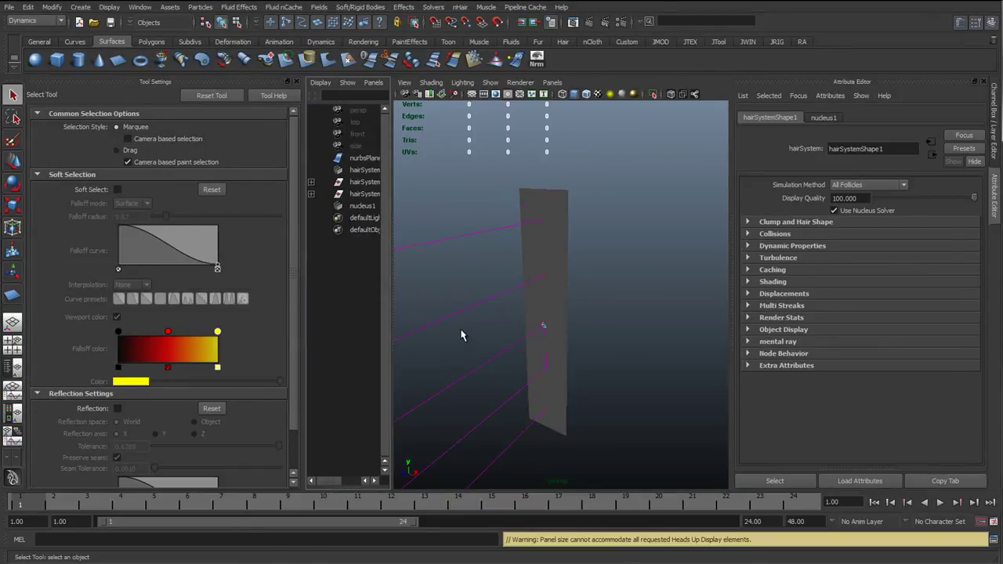
left_click(289, 81)
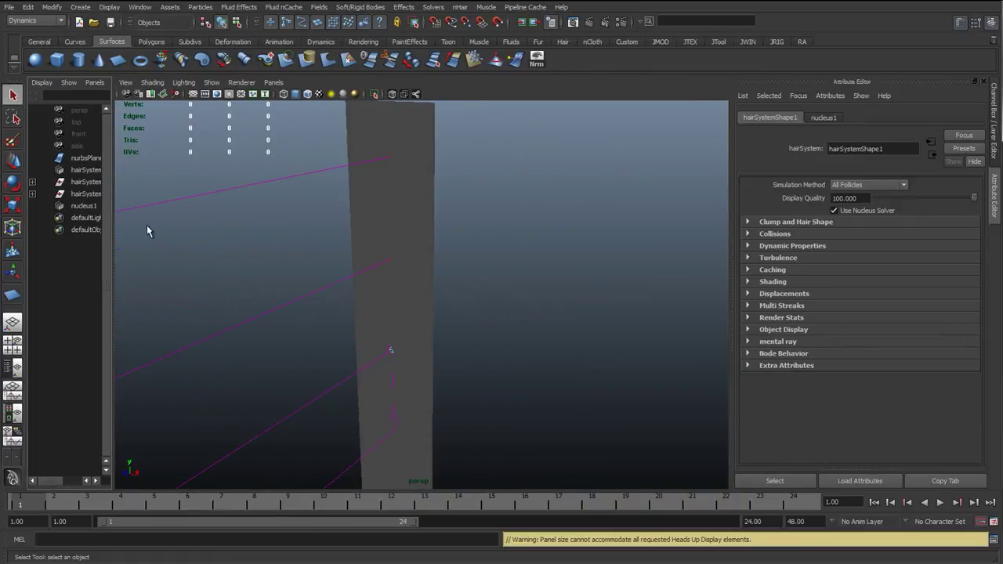
left_click_drag(119, 228, 196, 228)
right_click_drag(455, 295, 400, 295, "alt")
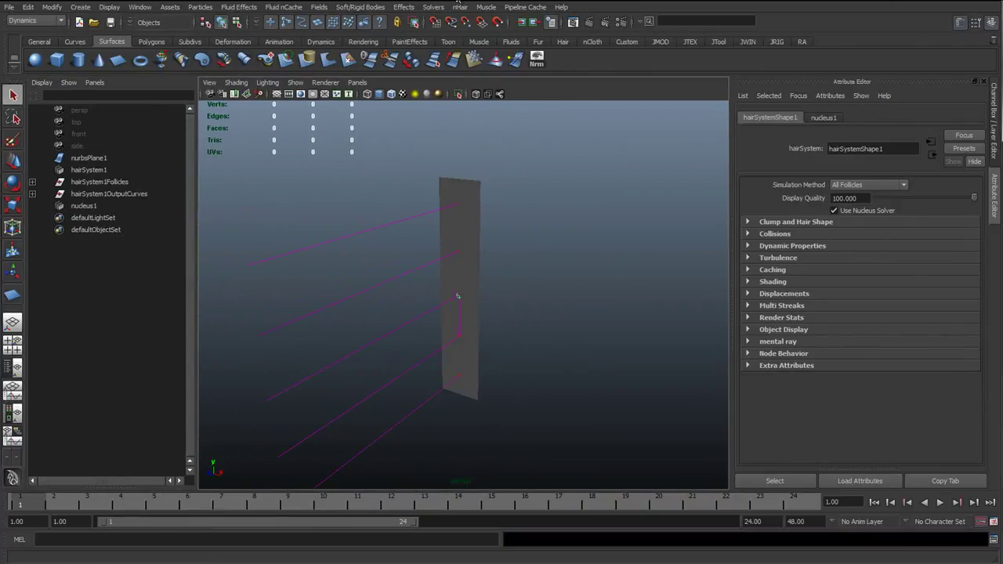
left_click_drag(380, 308, 413, 313, "alt")
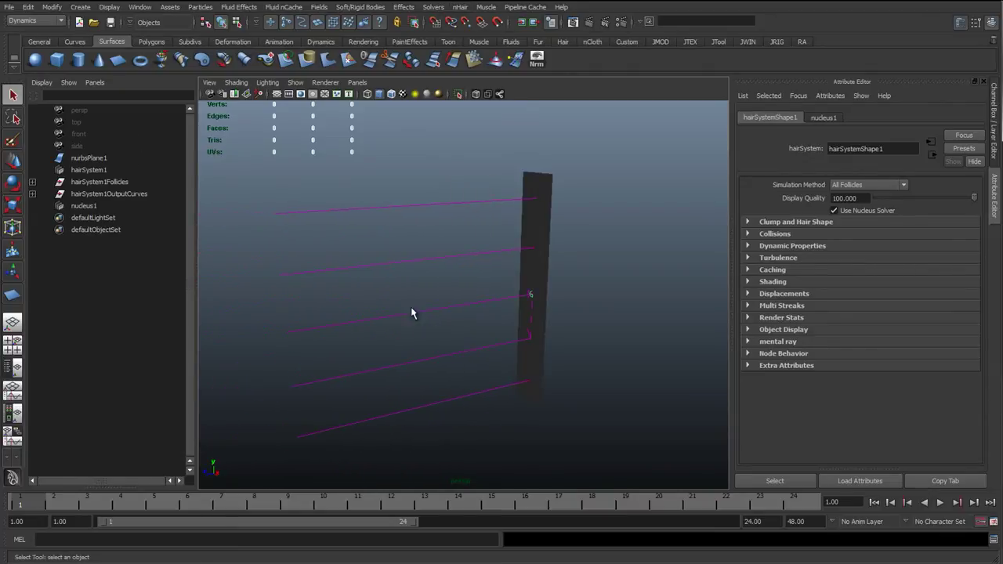
Step: Delete hairSystem1, nucleus1 and the hairSystem1OutputCurves group
left_click(88, 171)
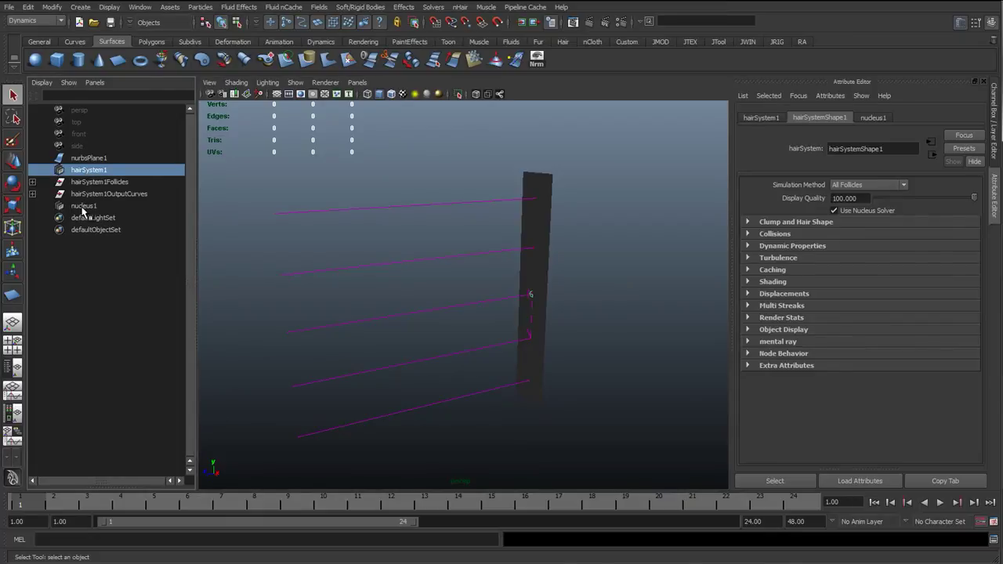
left_click(83, 206, "ctrl")
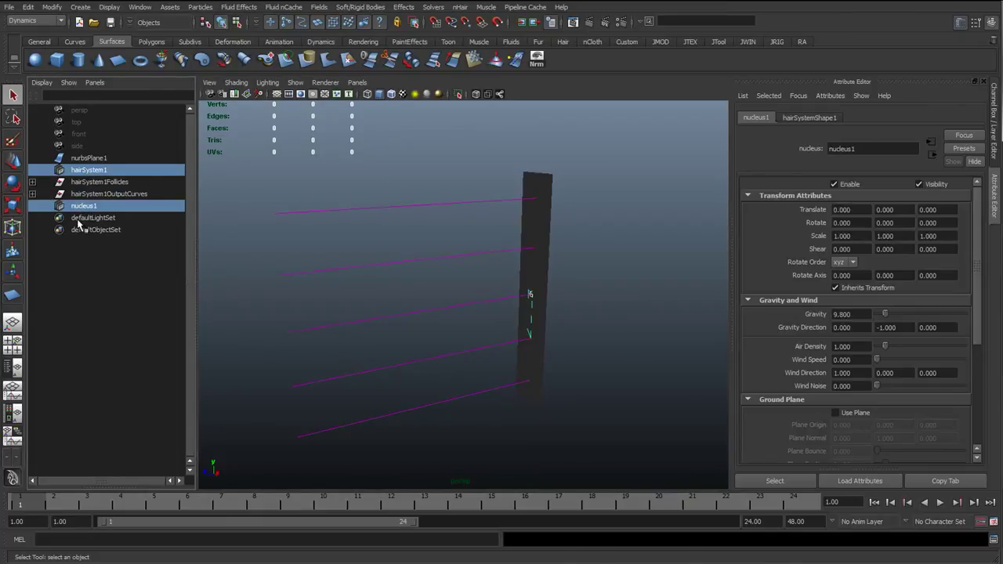
key("Delete")
left_click(110, 183)
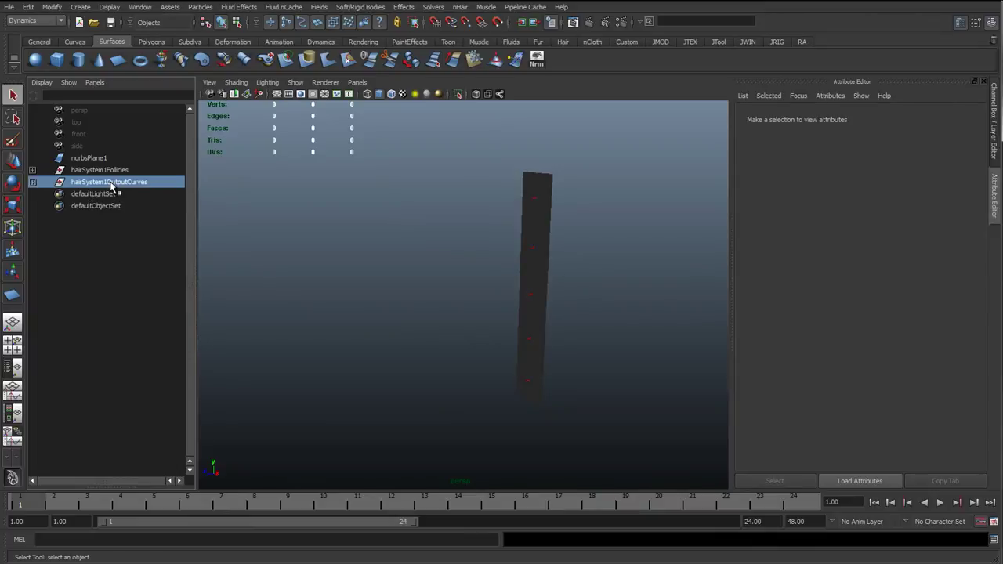
left_click(33, 182)
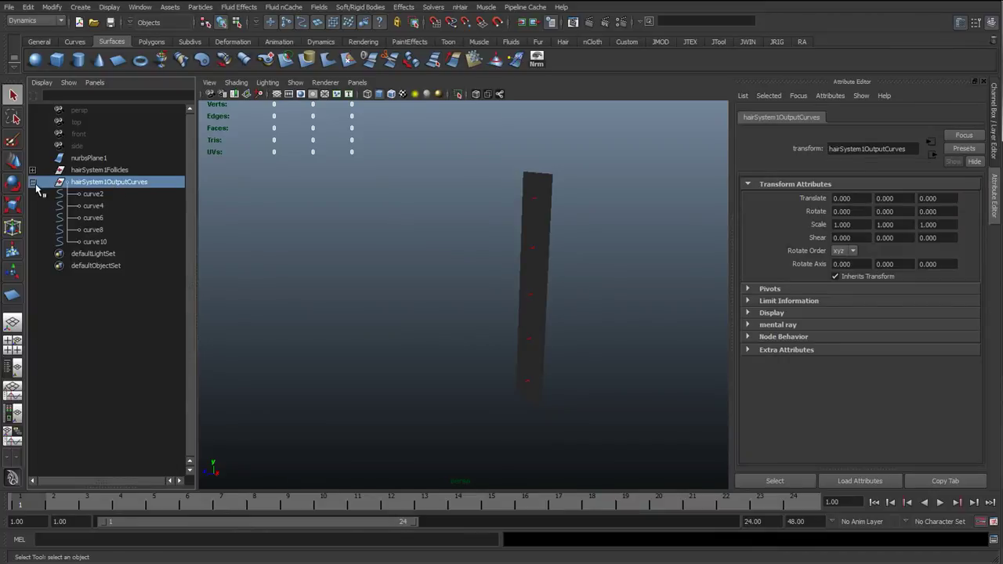
key("Delete")
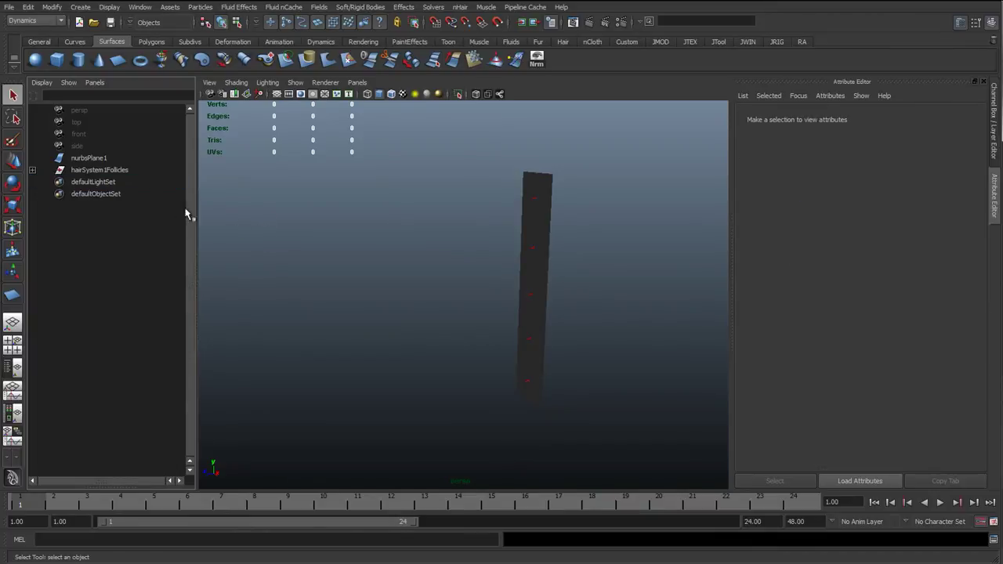
Step: Expand hairSystem1Follicles and delete the curve under each of the five follicles
left_click(32, 170)
left_click(32, 181)
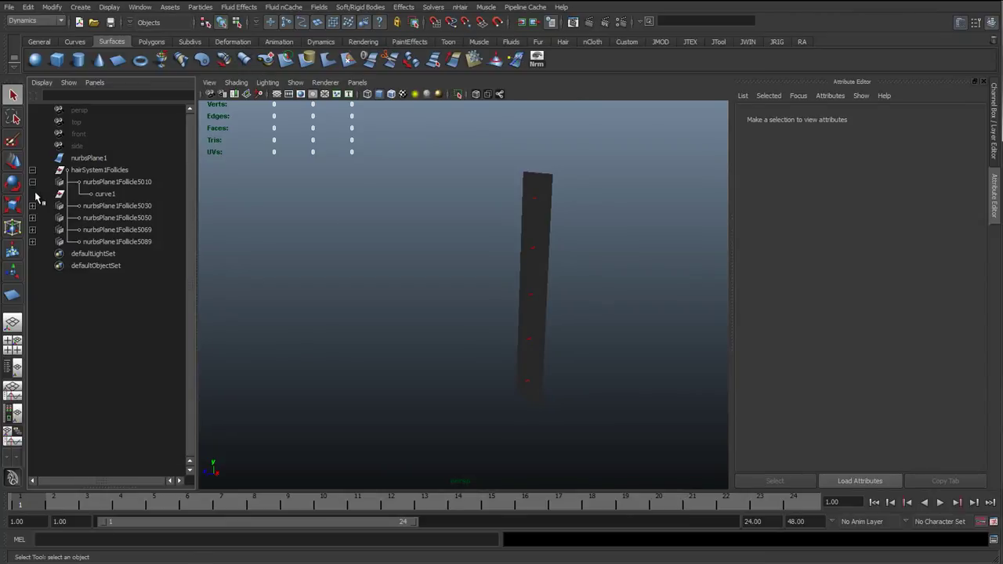
left_click(32, 205)
left_click(32, 229)
left_click(32, 253)
left_click(32, 277)
left_click(107, 282)
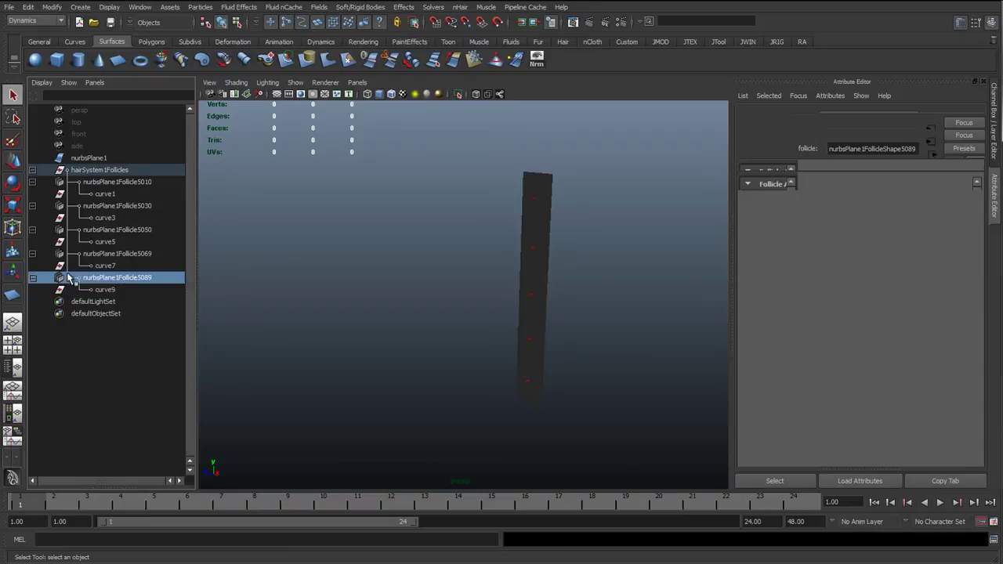
left_click(104, 290)
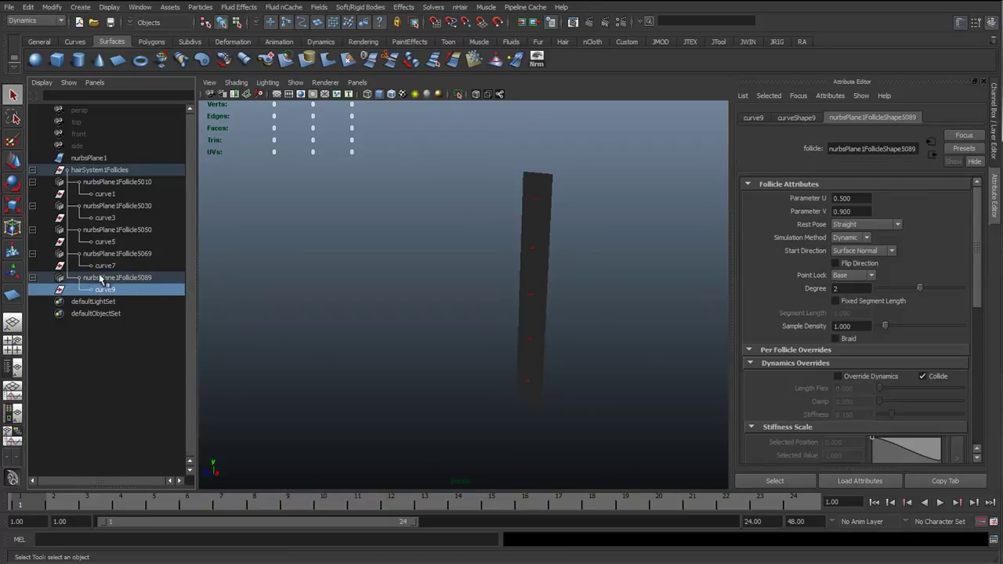
left_click(100, 267, "ctrl")
left_click(103, 241, "ctrl")
left_click(108, 218, "ctrl")
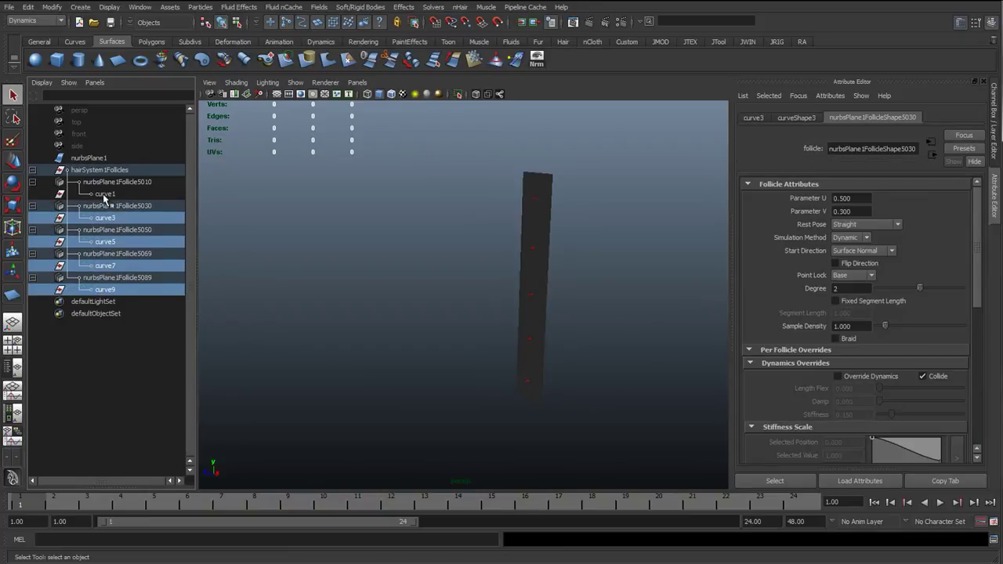
left_click(105, 195, "ctrl")
key("Delete")
Step: Unparent the five follicles from hairSystem1Follicles and delete the empty group
left_click_drag(84, 182, 76, 234)
key("shift+p")
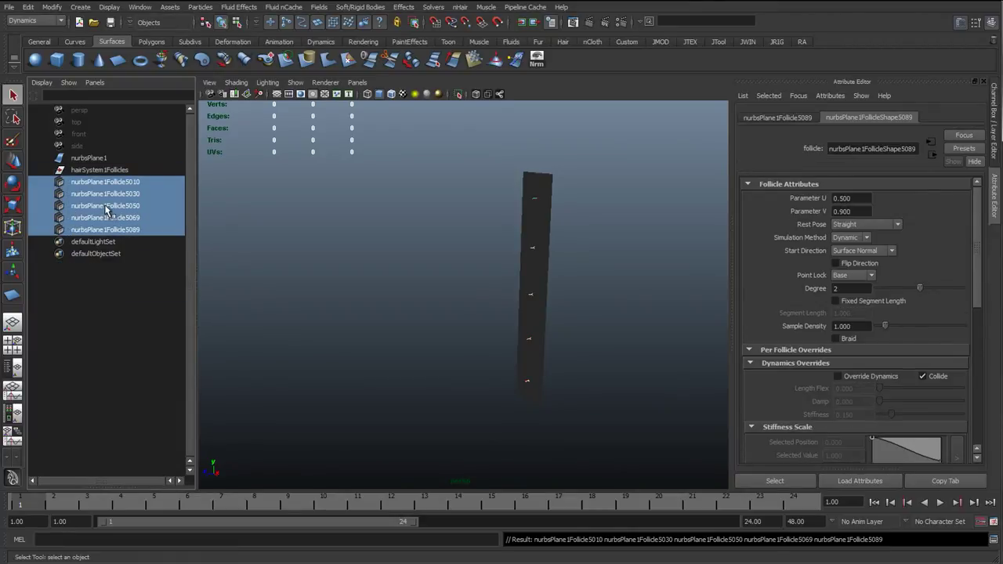
left_click(72, 170)
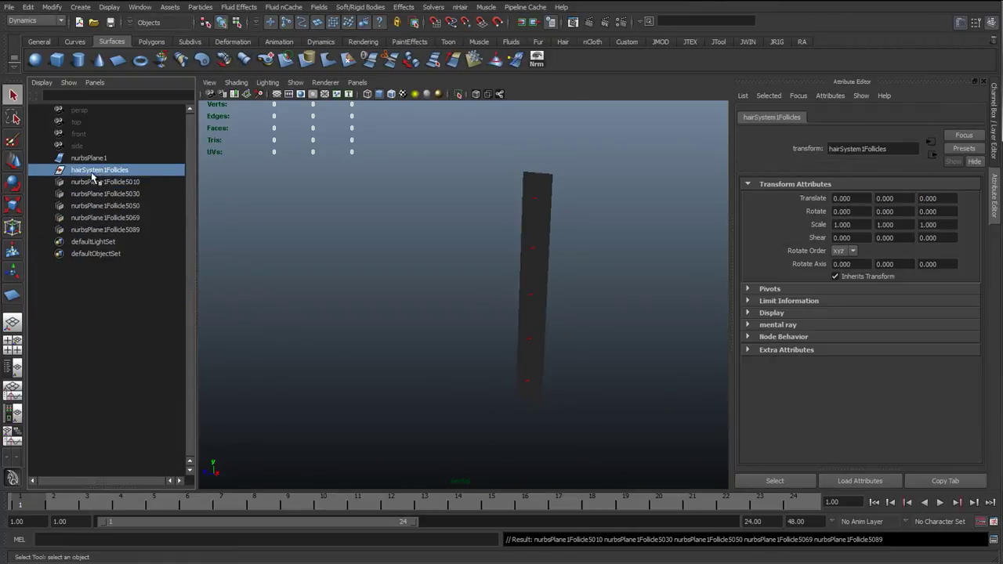
key("Delete")
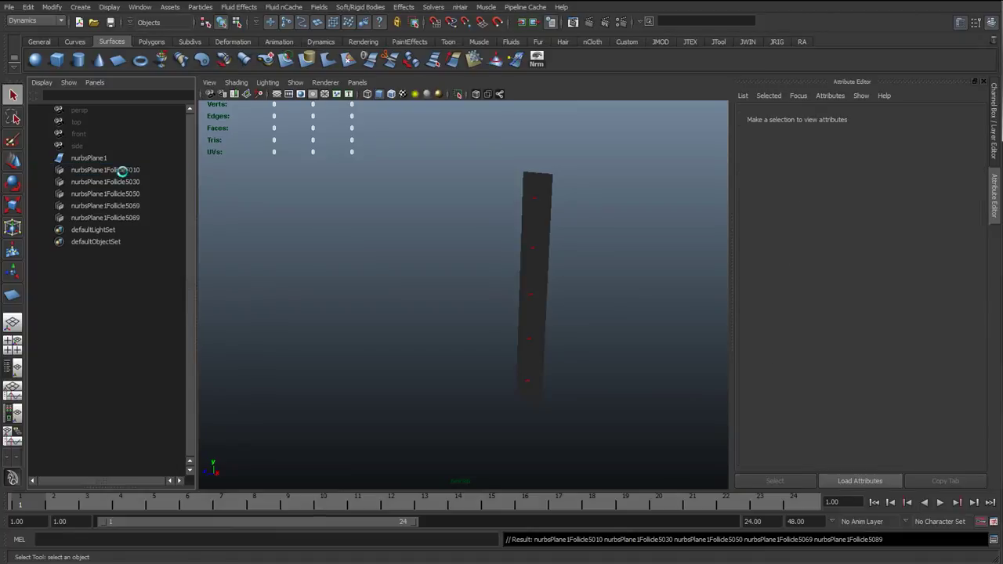
Step: Frame the uppermost follicle, nurbsPlane1Follicle5089, and examine up close how it sits on the plane
left_click(111, 214)
left_click(106, 206)
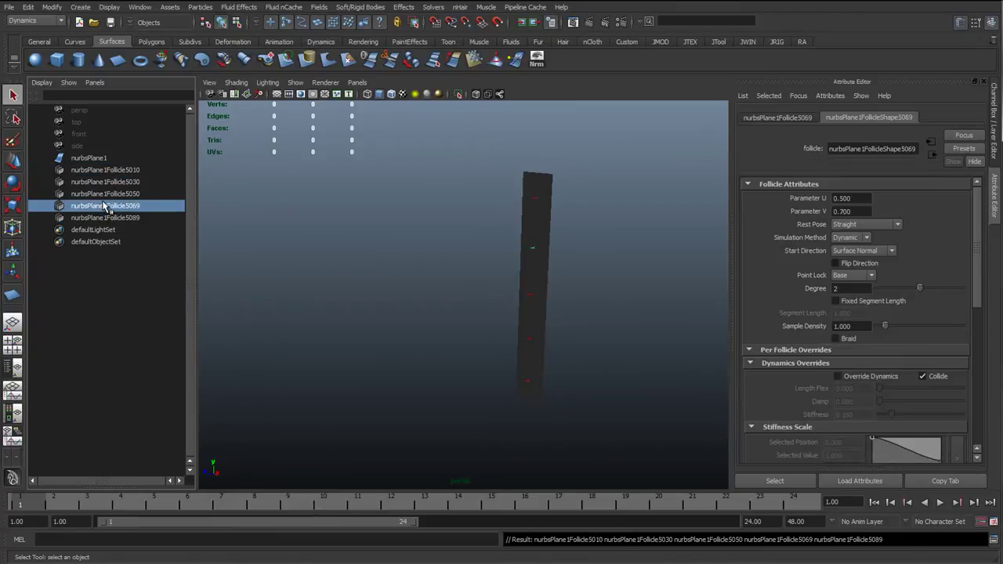
left_click(116, 217)
key("f")
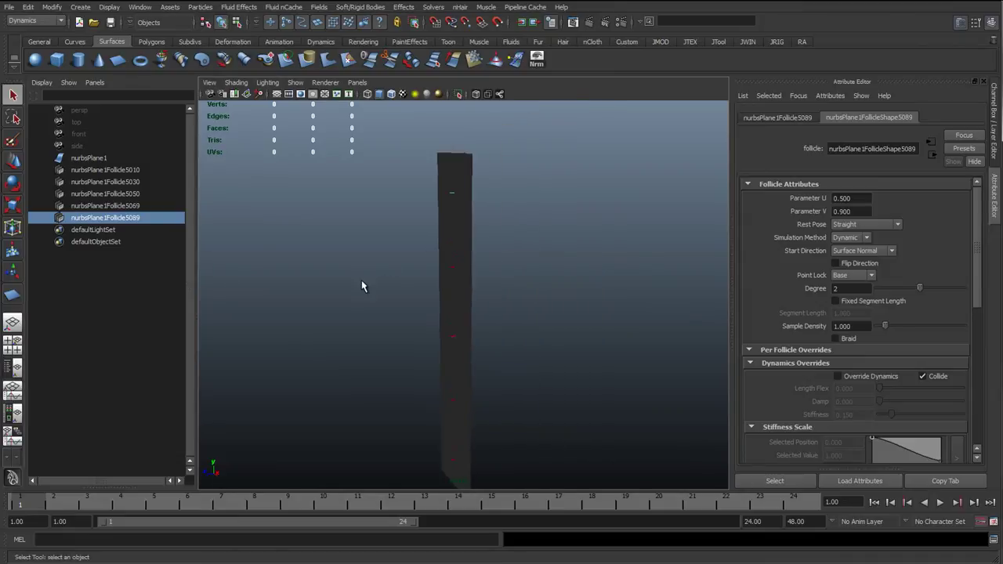
middle_click_drag(480, 241, 466, 344, "alt")
middle_click_drag(459, 215, 489, 270, "alt")
scroll(549, 298, "up", 5)
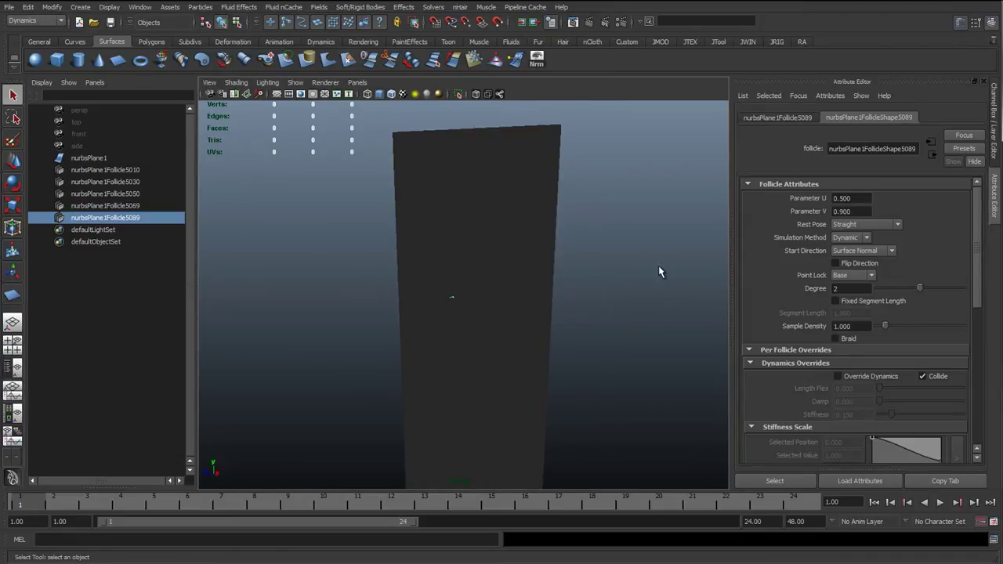
left_click(658, 268)
left_click_drag(460, 357, 416, 286, "alt")
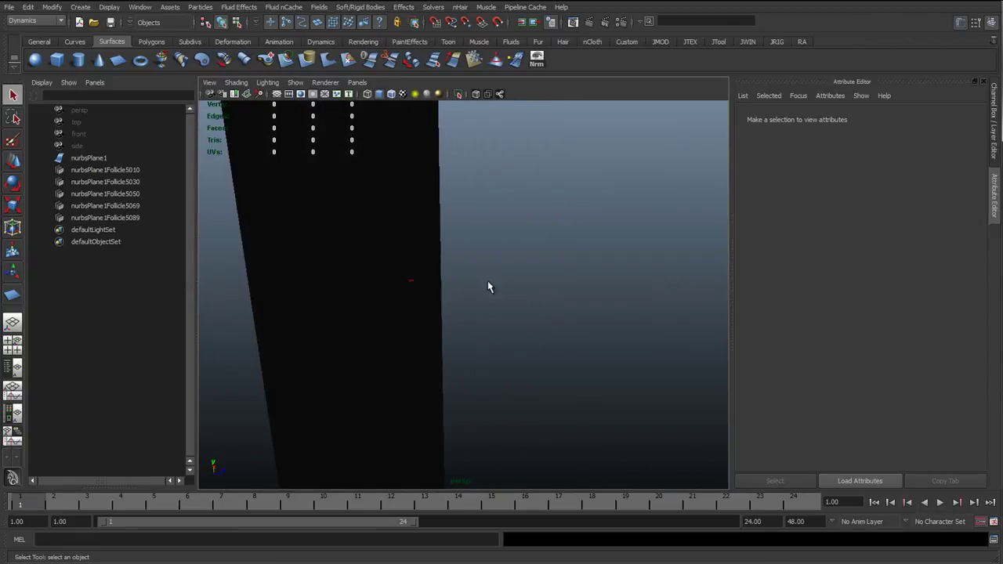
left_click_drag(481, 314, 421, 340, "alt")
Step: Try moving control vertices on the plane's edge to test how the follicles follow the deforming surface
left_click(430, 343)
left_click(479, 302)
key("w")
middle_click_drag(474, 315, 464, 343, "alt")
mouse_move(400, 356)
left_mouse_down()
mouse_move(522, 316)
mouse_move(282, 347)
mouse_move(487, 304)
mouse_move(253, 340)
mouse_move(396, 345)
left_mouse_up()
left_click_drag(349, 366, 531, 311, "alt")
left_click_drag(578, 138, 395, 244)
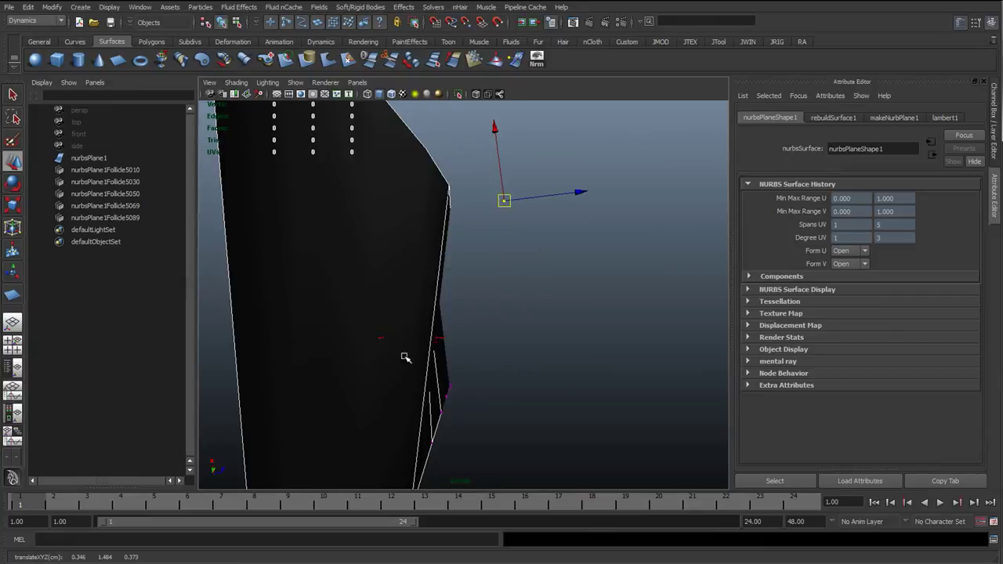
left_click_drag(517, 199, 667, 192, "alt")
left_click_drag(379, 360, 294, 285, "alt")
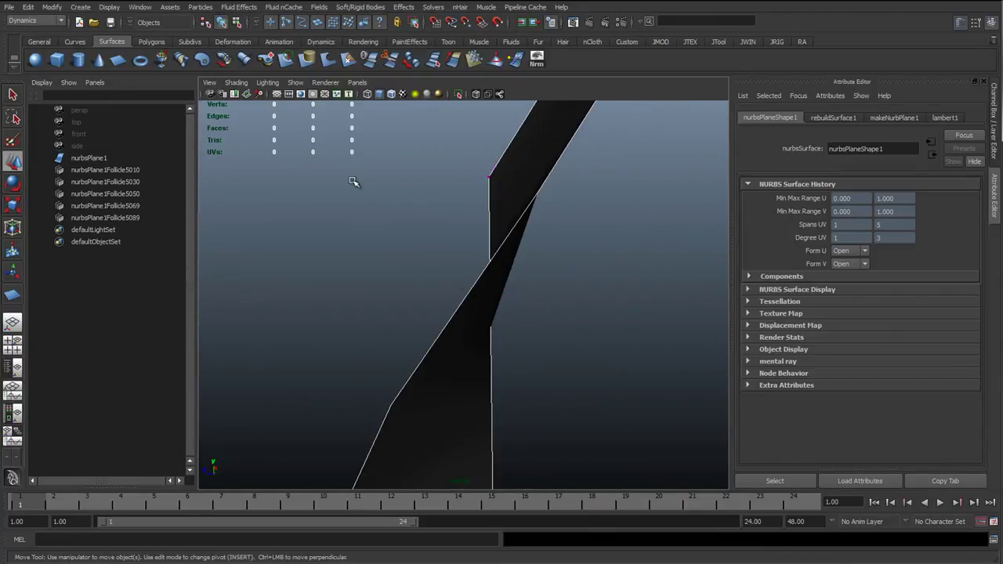
left_click_drag(399, 298, 419, 396, "alt")
Step: Undo the test moves of the plane's control vertices and deselect the plane
key("ctrl+z")
key("ctrl+z")
key("ctrl+z")
middle_click_drag(478, 273, 448, 279, "alt")
left_click(417, 299)
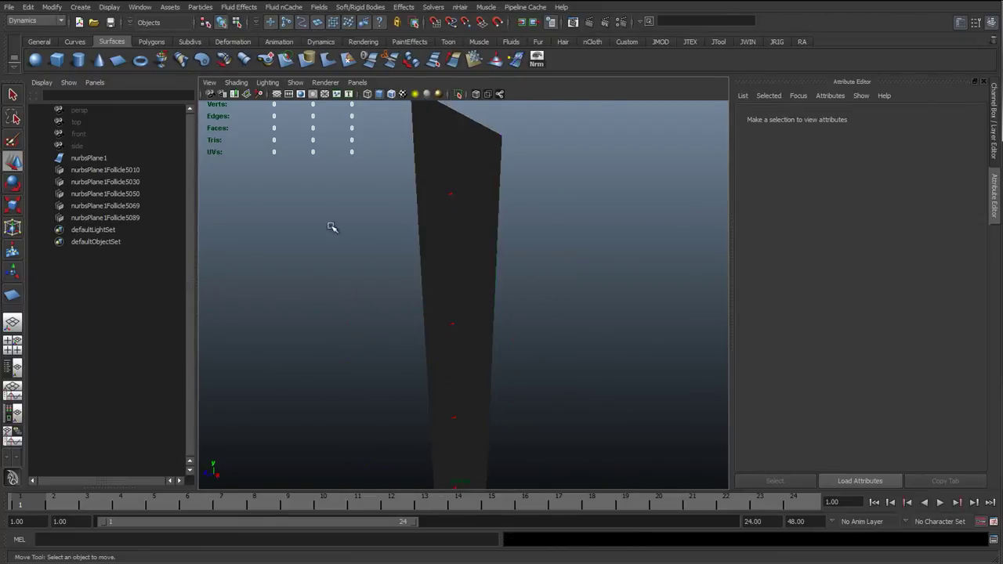
Step: Create a single joint beside the plane at X 2, Y 0, Z 0 with the Joint tool
left_click_drag(287, 104, 531, 136, "alt")
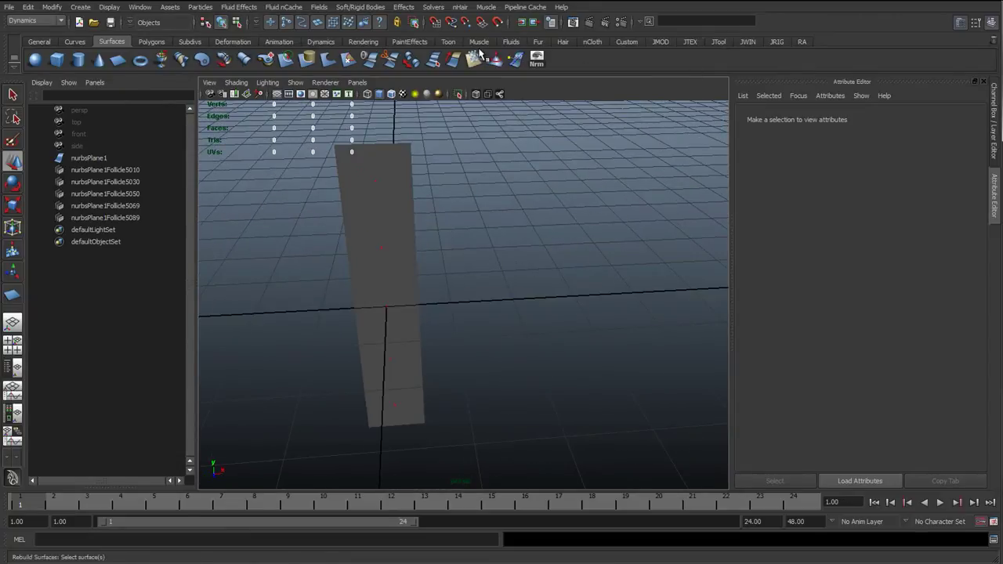
left_click_drag(541, 201, 671, 63, "alt")
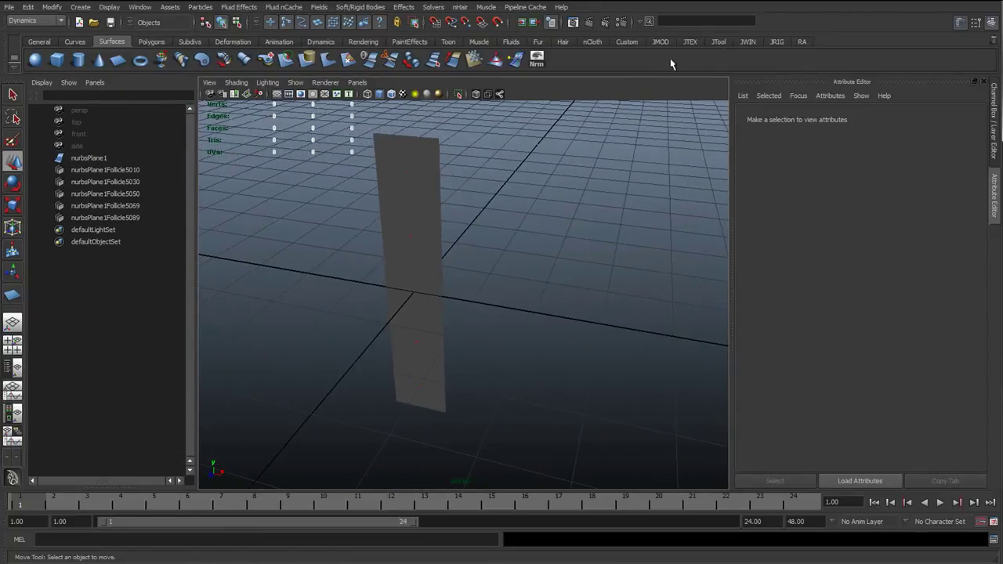
left_click(776, 42)
left_click(117, 59)
left_click(533, 307)
key("Return")
key("w")
left_click_drag(446, 312, 471, 308, "alt")
left_click_drag(506, 371, 491, 365, "alt")
Step: Duplicate the joint four times in place
key("ctrl+d")
key("ctrl+d")
key("ctrl+d")
key("ctrl+d")
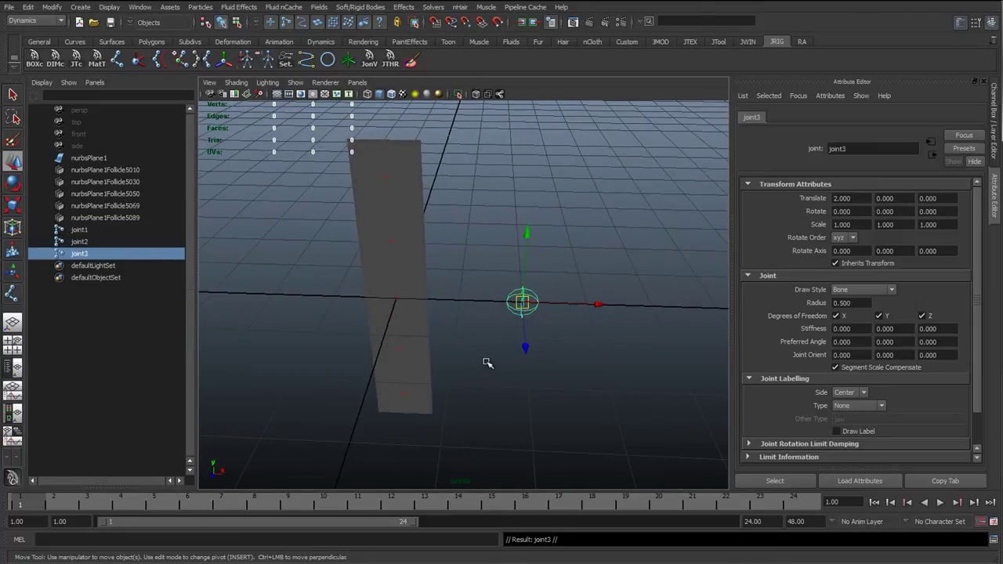
mouse_move(466, 376)
left_mouse_down("alt")
mouse_move(476, 363)
mouse_move(462, 356)
left_mouse_up("alt")
Step: Parent each of the five joints under its own follicle in the Outliner
left_click(94, 233)
middle_click_drag(94, 234, 114, 173)
left_click(89, 232)
middle_click_drag(89, 232, 113, 182)
left_click(94, 231)
middle_click_drag(94, 230, 110, 193)
left_click(88, 230)
middle_click_drag(82, 240, 113, 226)
left_click(88, 229)
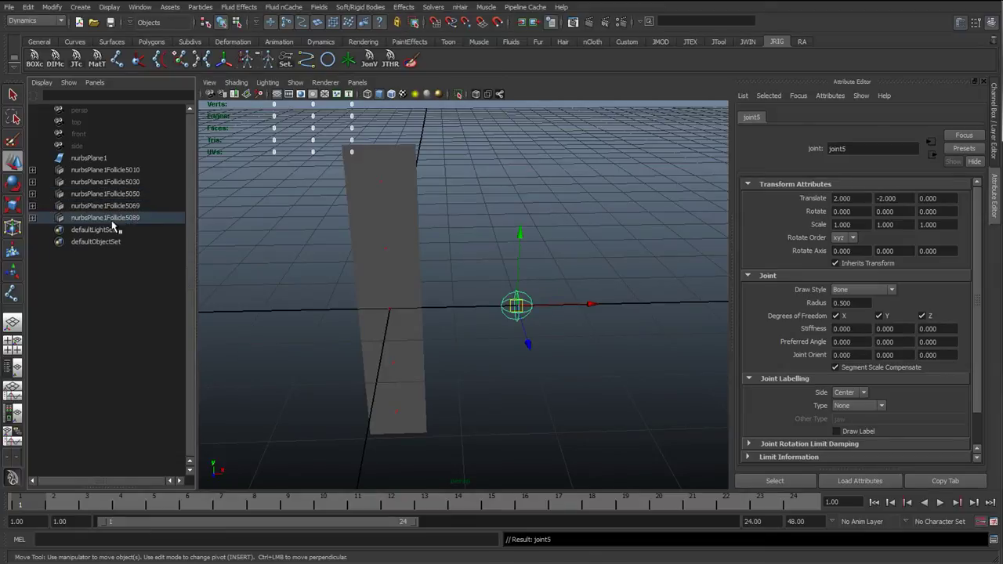
Step: Select all five joints and set their Translate X, Y and Z to 0 to snap them to their follicles
left_click(451, 264)
left_click_drag(497, 275, 541, 333)
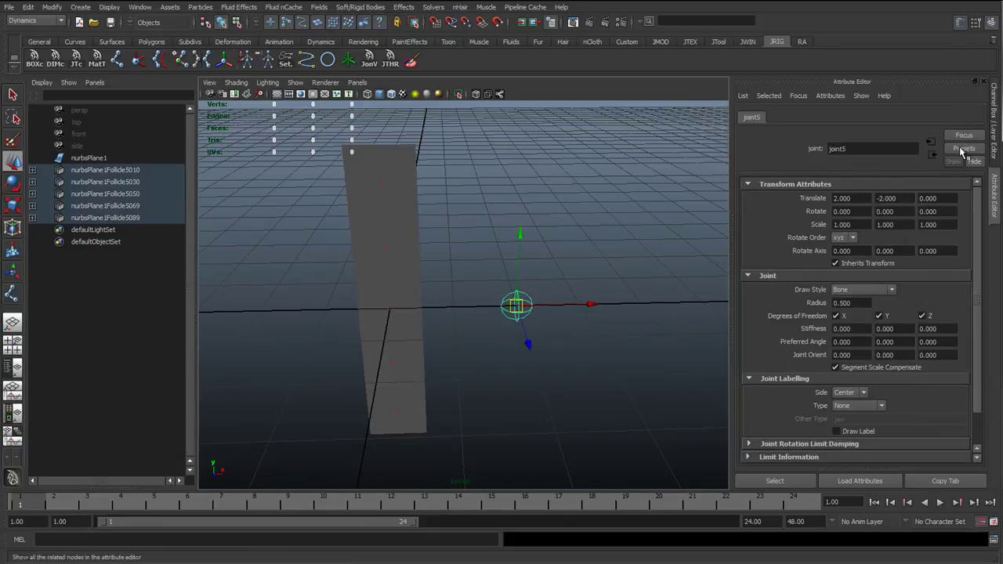
left_click(994, 125)
left_click_drag(948, 130, 950, 151)
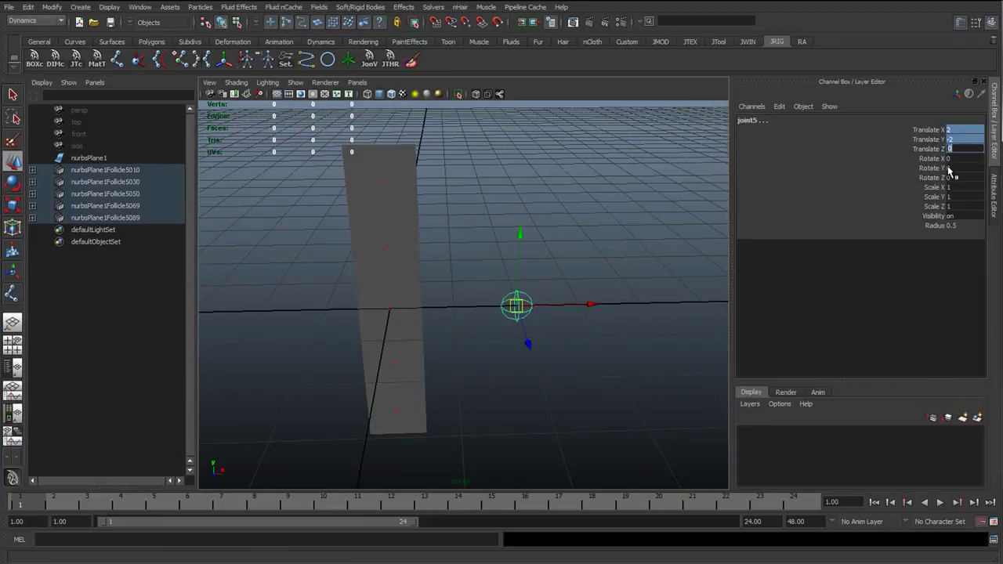
key("Return")
left_click(598, 230)
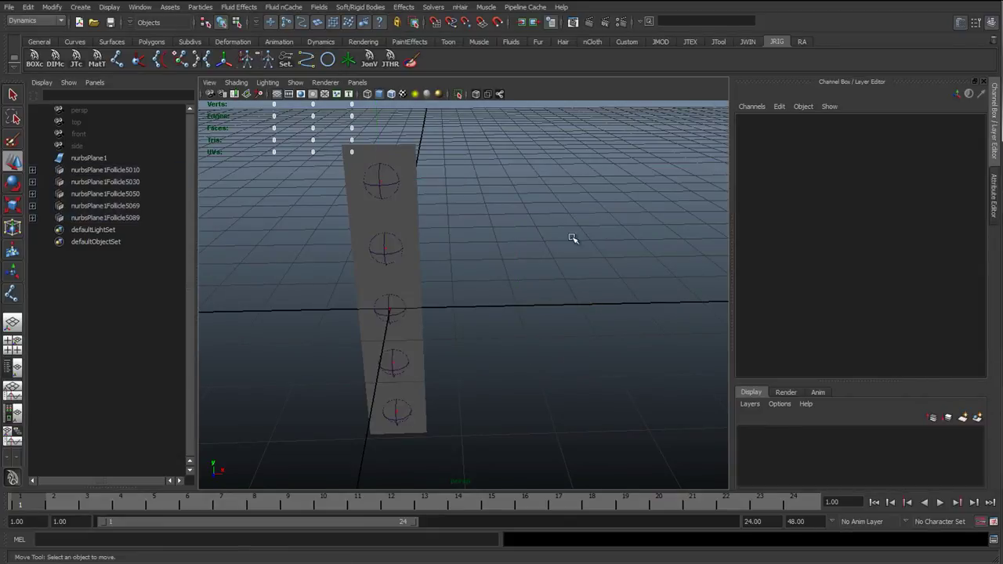
Step: Select all five follicle joints on the plane and display their local rotation axes
left_click_drag(425, 267, 407, 253, "alt")
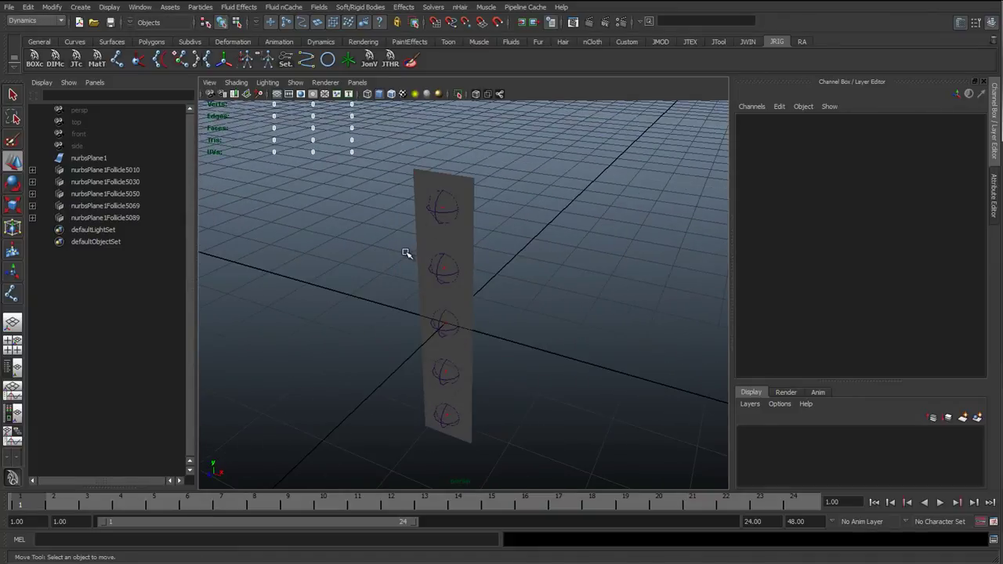
scroll(440, 299, "up", 2)
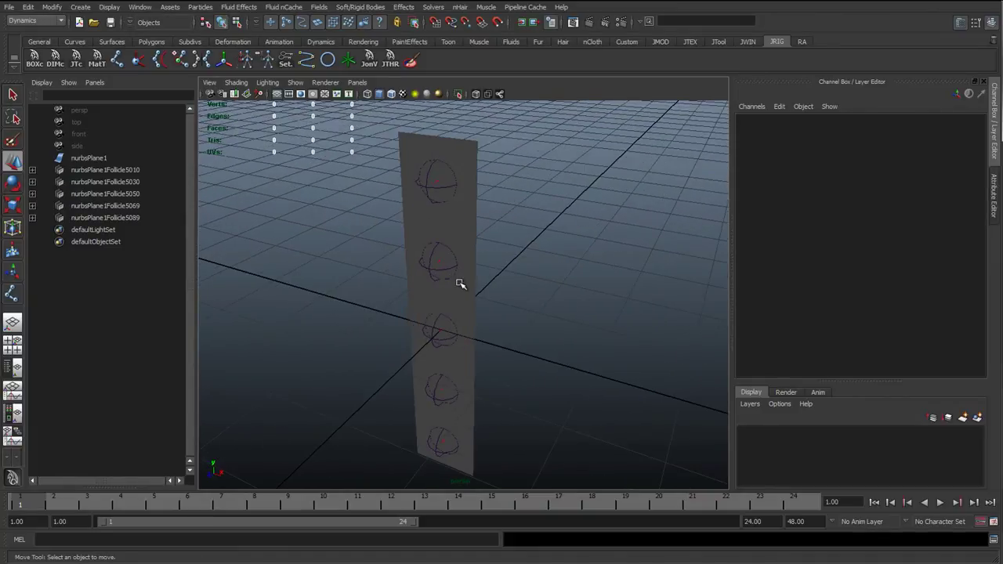
left_click(430, 272)
key("q")
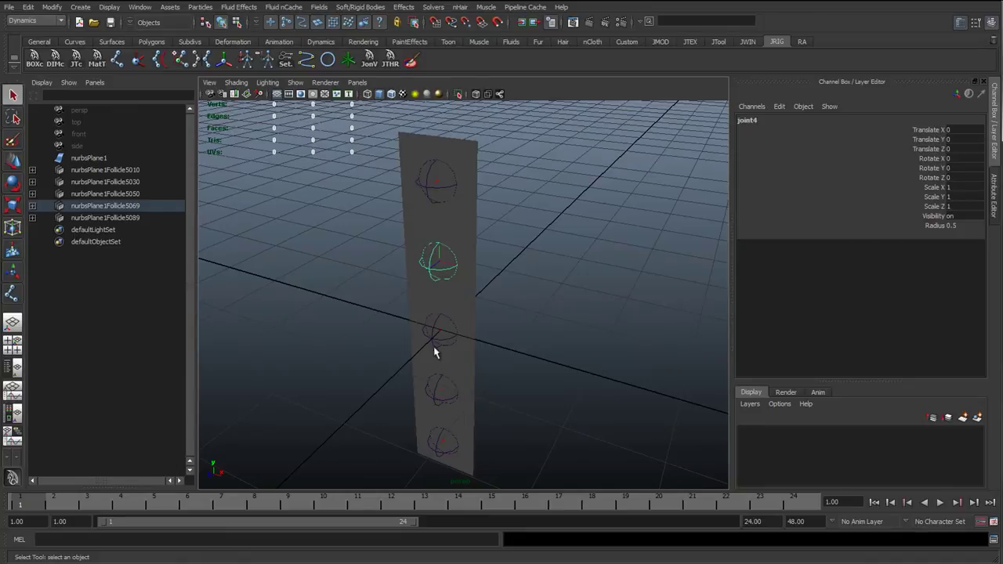
left_click(436, 345, "shift")
left_click(434, 403, "shift")
left_click(433, 449, "shift")
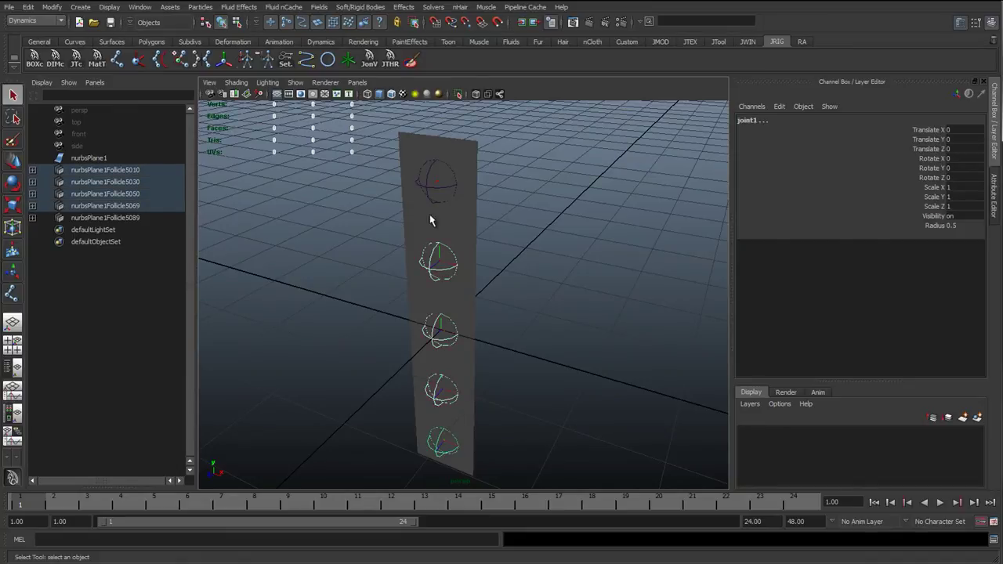
left_click(427, 191, "shift")
left_click(109, 6)
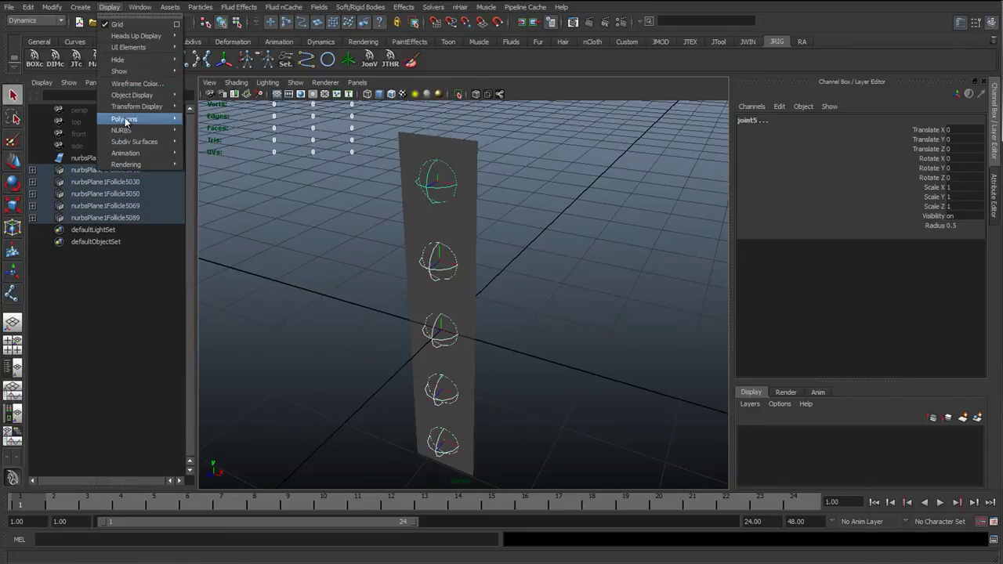
mouse_move(134, 112)
left_click(222, 115)
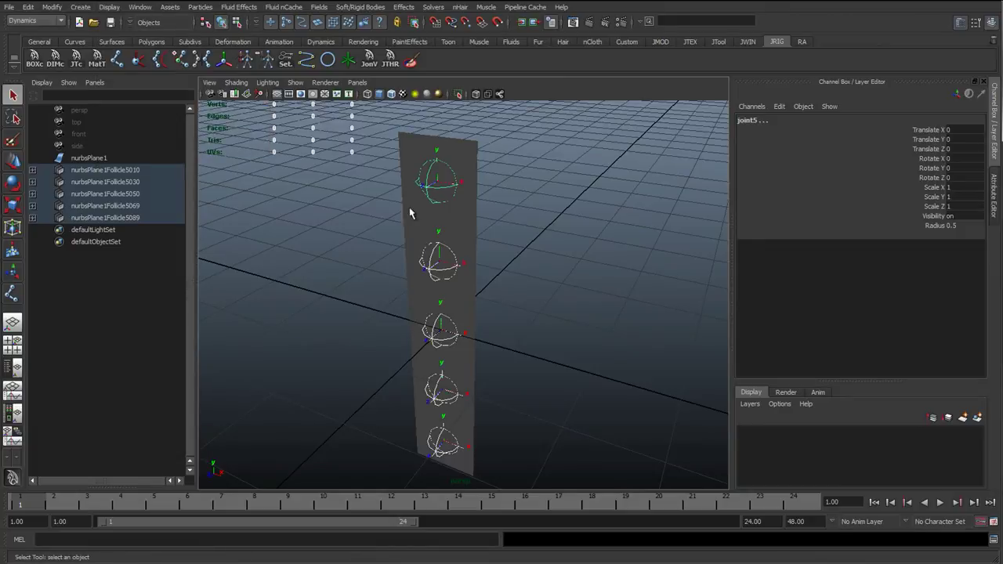
Step: Show the NURBS plane's control vertices and select the two rows around the ribbon's middle
left_click(462, 230)
right_click_drag(402, 223, 432, 336)
left_click_drag(496, 337, 465, 302)
key("w")
key("z")
left_click(396, 295, "shift")
right_click_drag(410, 331, 426, 340, "alt")
left_click_drag(369, 353, 392, 330, "alt")
right_click_drag(502, 353, 484, 312, "alt")
middle_click_drag(429, 356, 442, 317, "alt")
left_click_drag(406, 319, 472, 334, "shift")
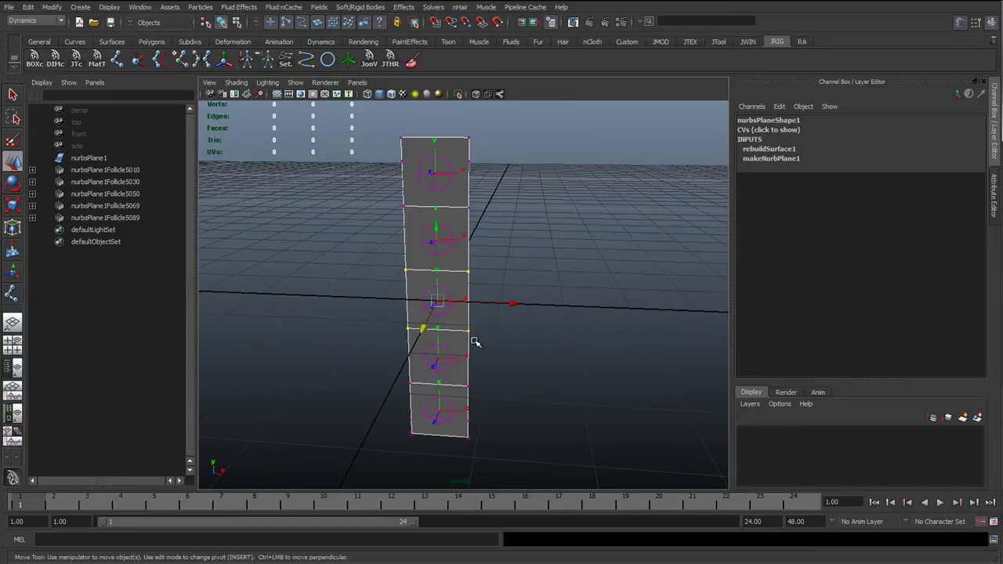
Step: Enable soft selection for the control vertices and adjust its falloff radius along the ribbon
scroll(480, 337, "up", 3)
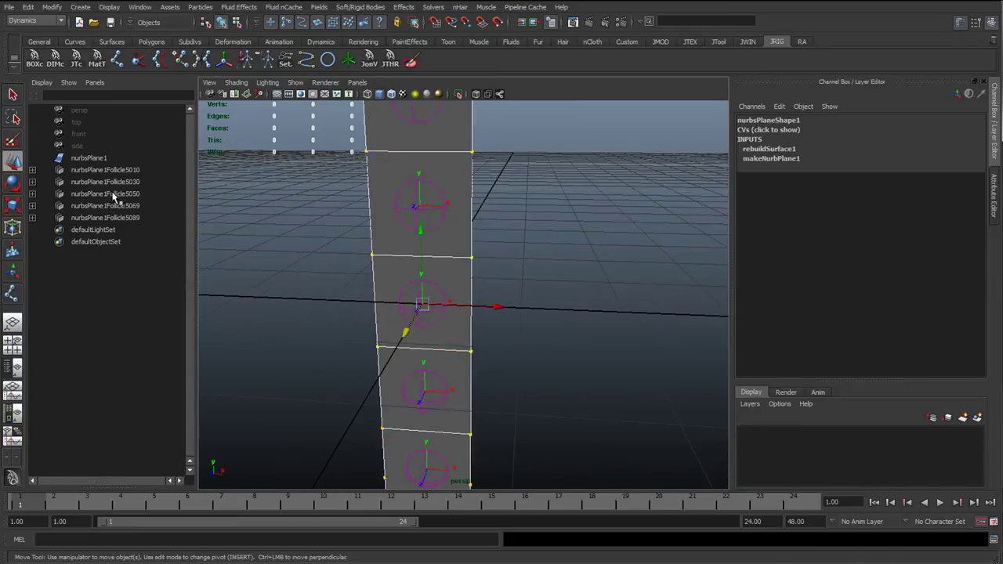
key("b")
mouse_move(578, 336)
left_mouse_down()
mouse_move(701, 336)
mouse_move(575, 331)
left_mouse_up()
scroll(548, 329, "down", 3)
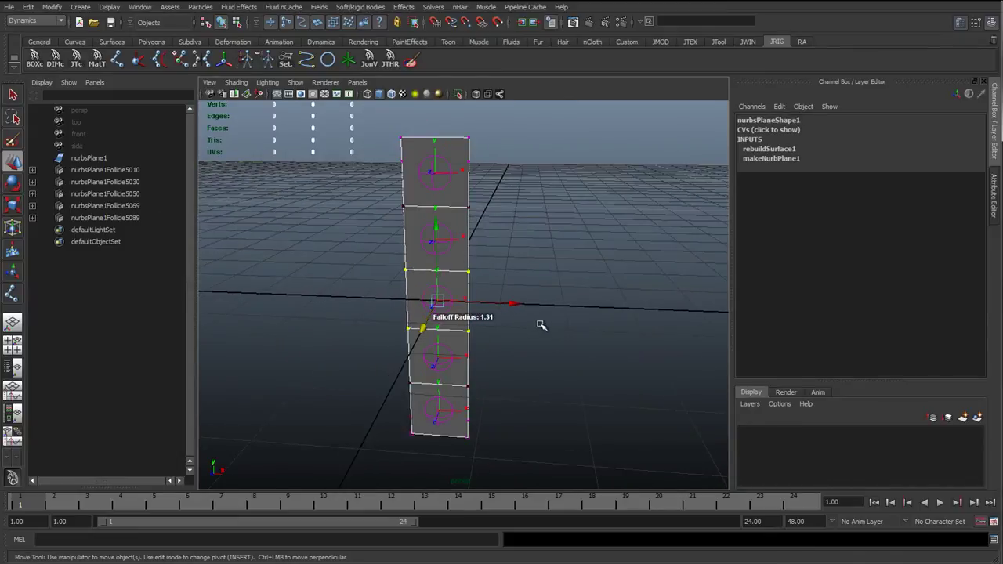
left_click_drag(510, 334, 638, 343)
scroll(546, 340, "up", 4)
Step: Try twisting the ribbon by rotating its upper control vertices around the vertical axis, and undo the twist
key("e")
scroll(446, 292, "down", 4)
middle_click_drag(447, 292, 414, 330, "alt")
left_click_drag(421, 382, 362, 193)
left_click_drag(540, 287, 455, 285, "alt")
left_click_drag(634, 334, 494, 243)
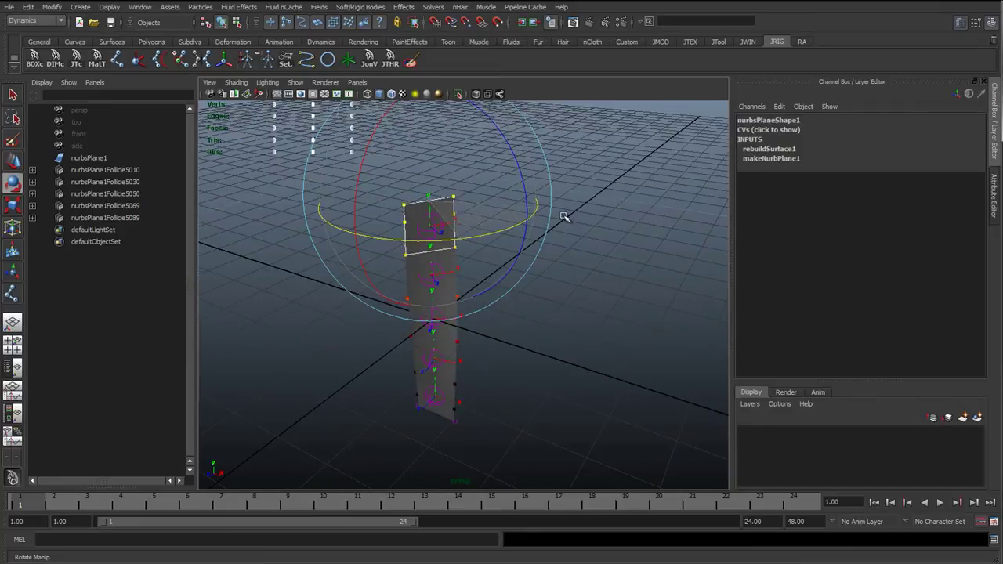
left_click_drag(442, 296, 446, 382)
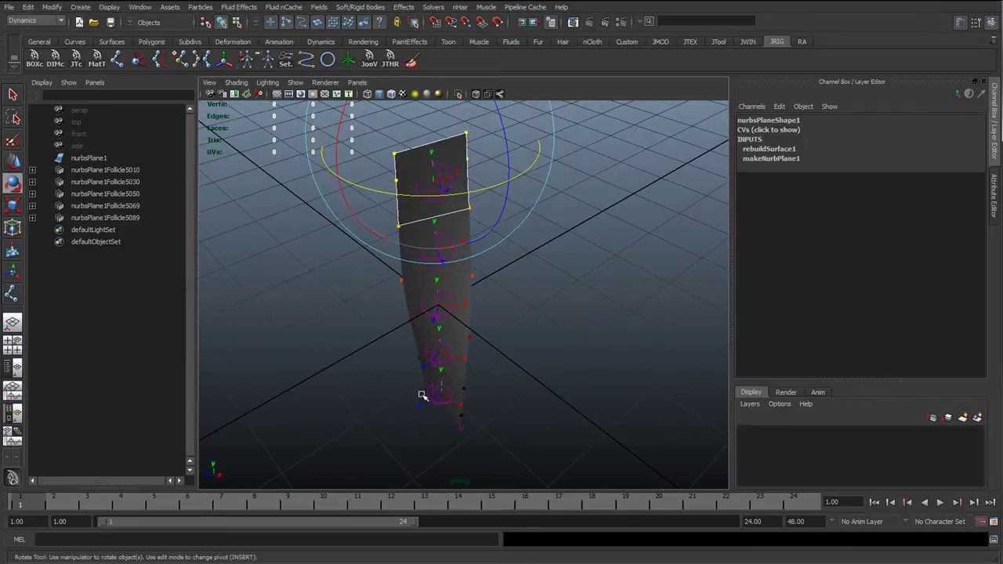
left_click_drag(468, 291, 416, 418, "alt")
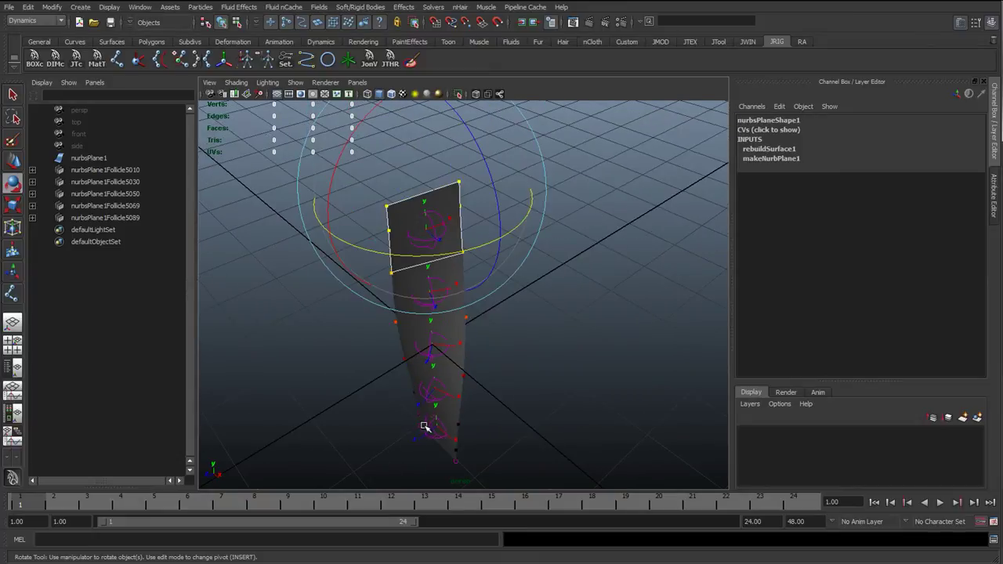
left_click_drag(438, 281, 415, 359, "alt")
key("ctrl+z")
key("ctrl+z")
Step: Try bending the ribbon by rotating its upper control vertices around the X axis, and undo the bend
left_click_drag(494, 269, 377, 267, "alt")
key("ctrl+z")
left_click_drag(348, 221, 424, 104)
key("ctrl+z")
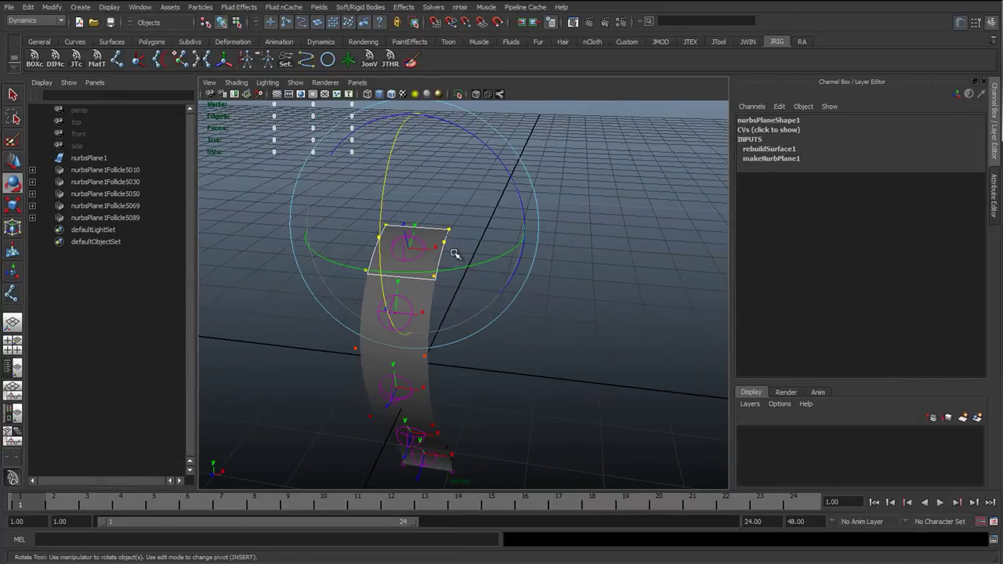
Step: Try moving the ribbon's upper control vertices sideways and upward with soft falloff, undoing each move
key("q")
key("w")
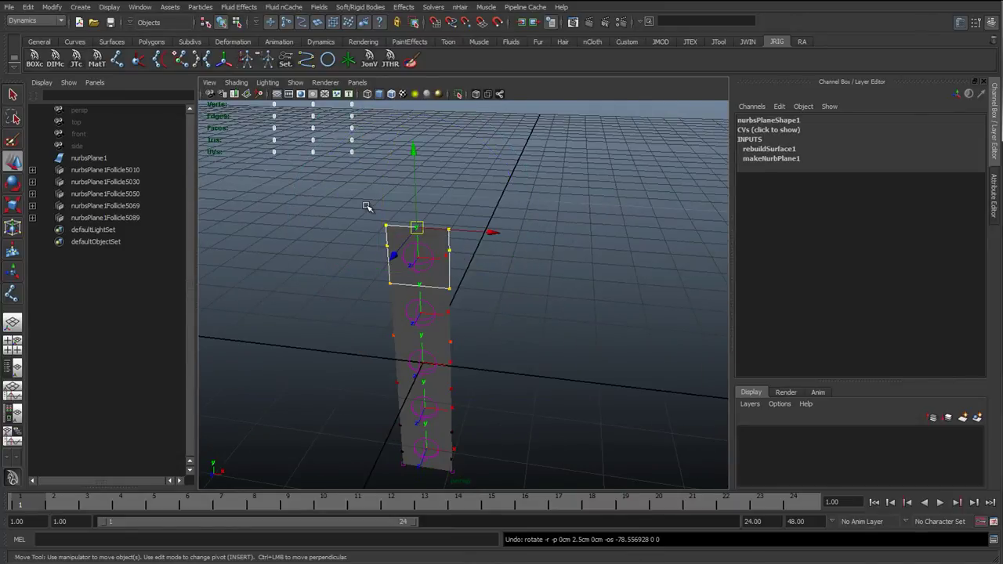
left_click(345, 204)
left_click_drag(470, 232, 493, 220)
scroll(457, 254, "down", 5)
middle_click_drag(394, 242, 434, 219, "shift")
key("z")
left_click_drag(444, 195, 455, 121)
mouse_move(456, 123)
middle_mouse_down()
mouse_move(459, 177)
mouse_move(462, 111)
middle_mouse_up()
left_click_drag(463, 109, 464, 133)
key("z")
left_click_drag(466, 288, 419, 278, "alt")
right_click_drag(420, 279, 438, 274, "alt")
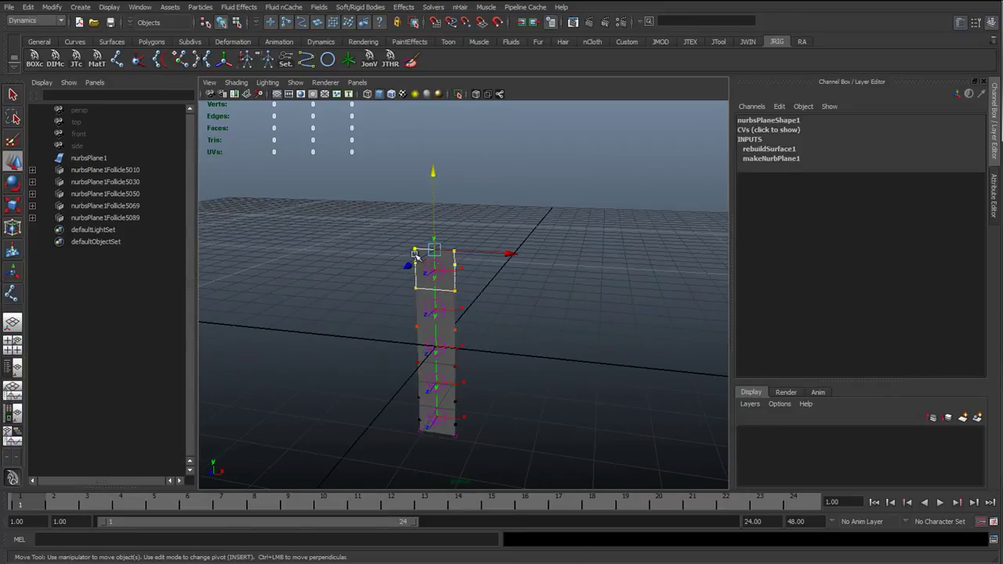
Step: Try rotating the ribbon's upper control vertices once more, undo the rotation and clear the selection
key("e")
left_click_drag(497, 163, 556, 260)
key("z")
key("q")
left_click(569, 316)
Step: Duplicate the top follicle joint in place and set the duplicate's radius to 2
right_click_drag(371, 303, 403, 304, "alt")
left_click_drag(402, 304, 430, 334, "alt")
left_click(424, 253)
key("ctrl+d")
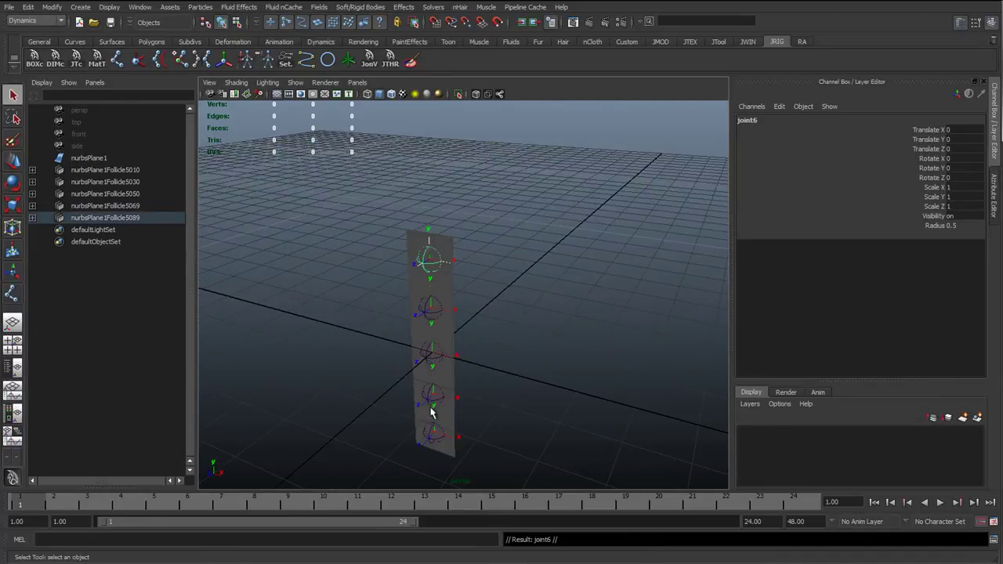
double_click(953, 225)
key("Return")
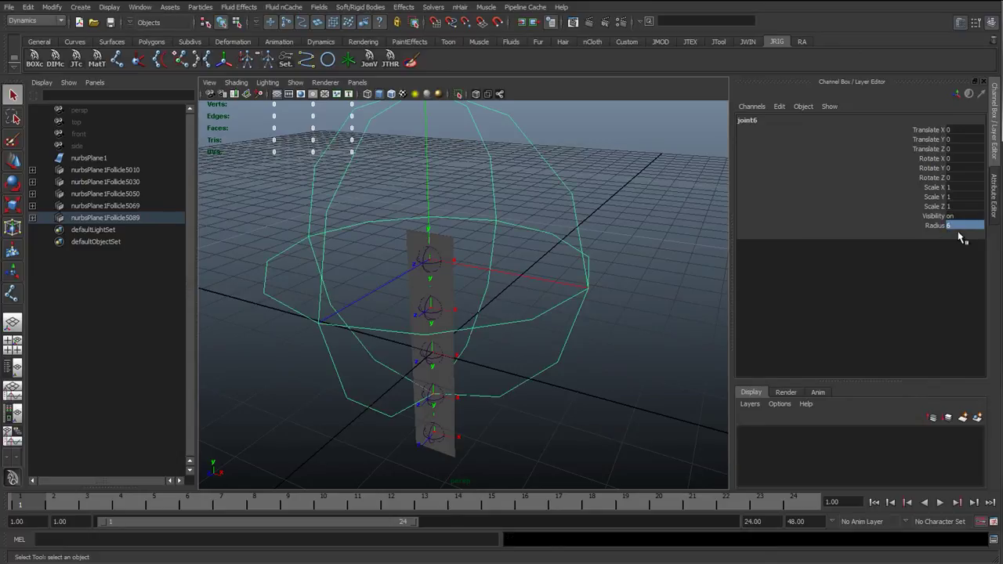
double_click(954, 226)
type("2")
key("Return")
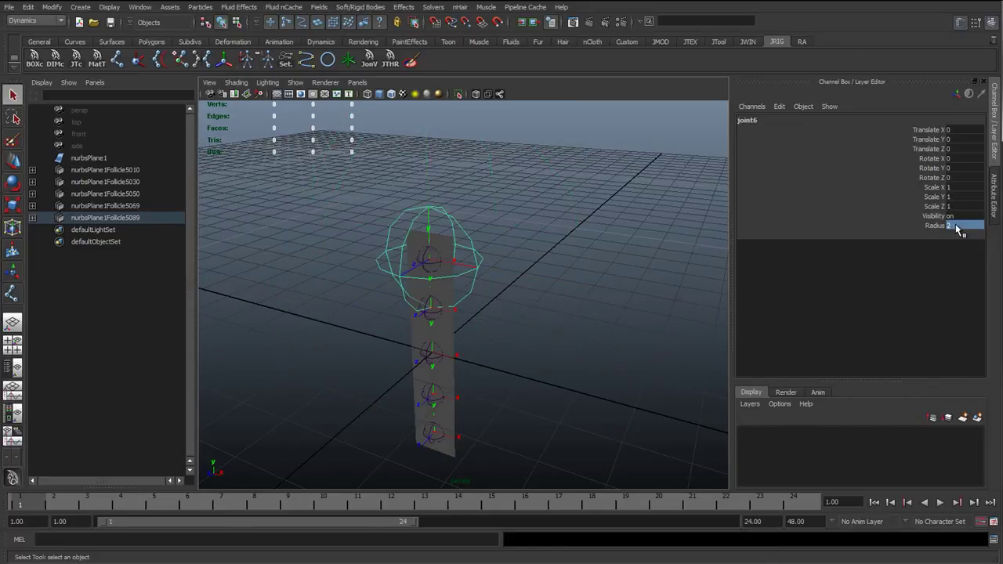
Step: Duplicate the bottom follicle joint in place and set the duplicate's radius to 2
left_click(427, 440)
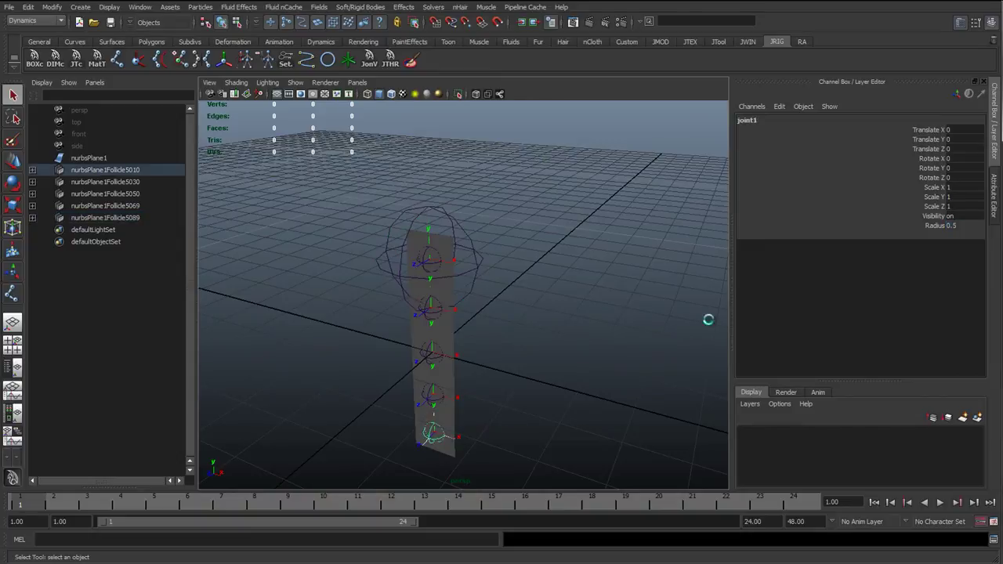
double_click(953, 225)
type("2")
key("Return")
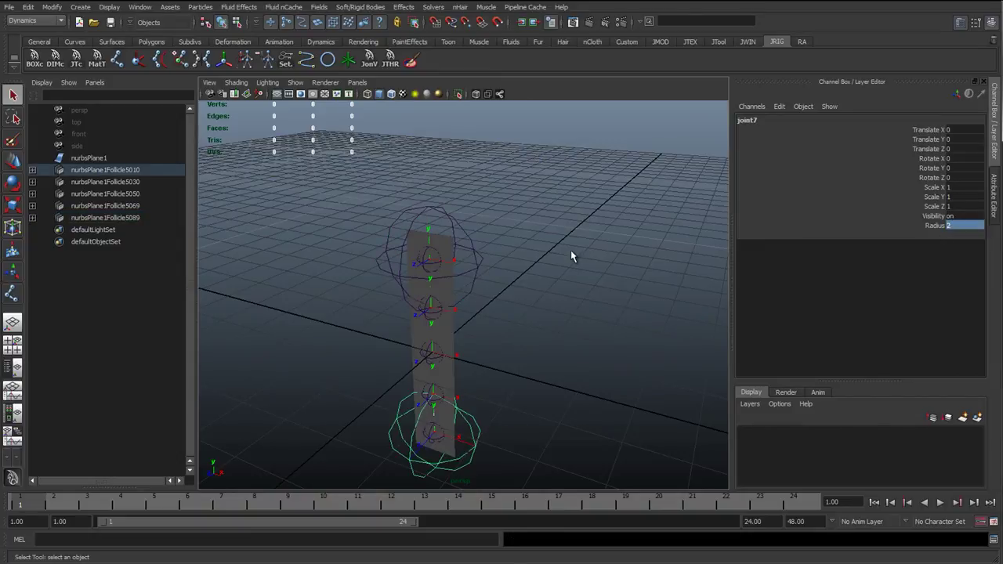
Step: Unparent the two large end joints from their follicles
left_click(483, 285, "shift")
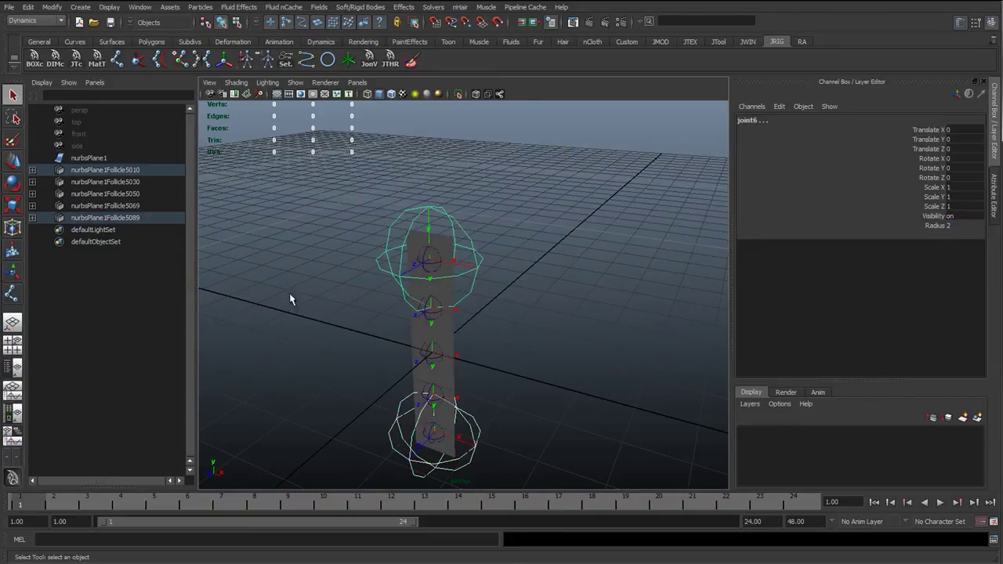
key("shift+p")
left_click_drag(420, 308, 444, 303, "alt")
Step: Add the NURBS plane to the joint selection and smooth bind it to the two large joints
left_click(443, 303, "shift")
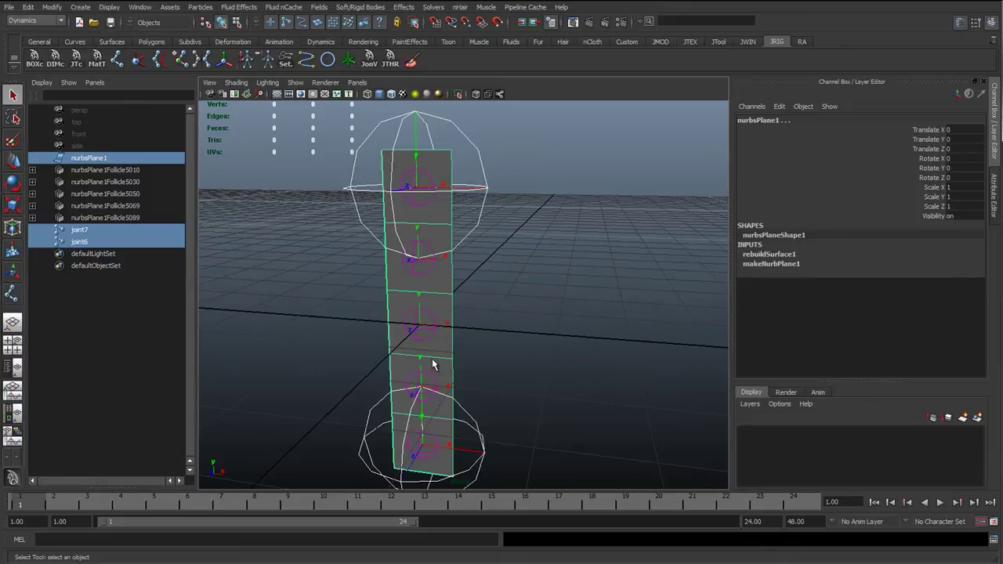
left_click(53, 21)
left_click(28, 32)
left_click(428, 7)
mouse_move(447, 25)
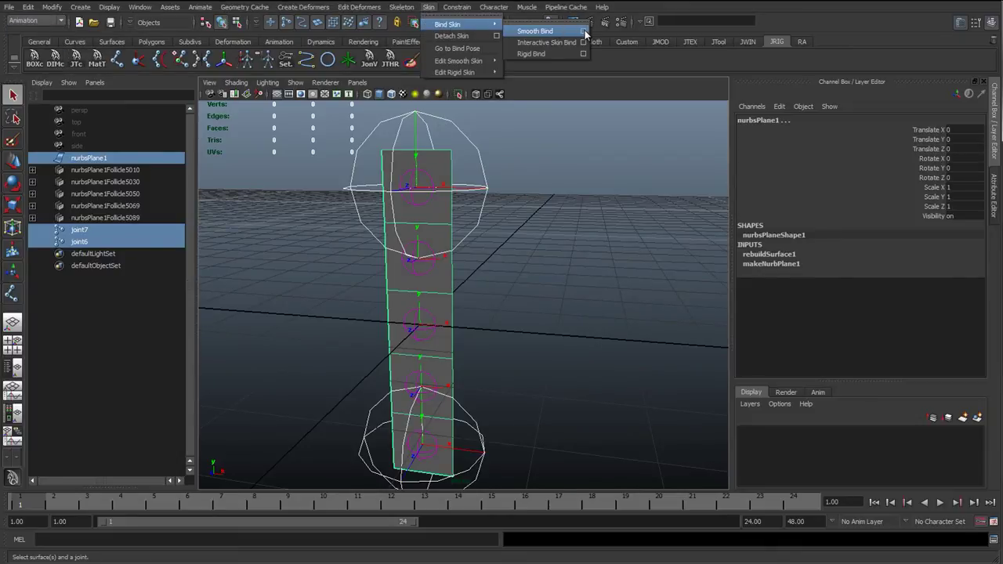
left_click(561, 33)
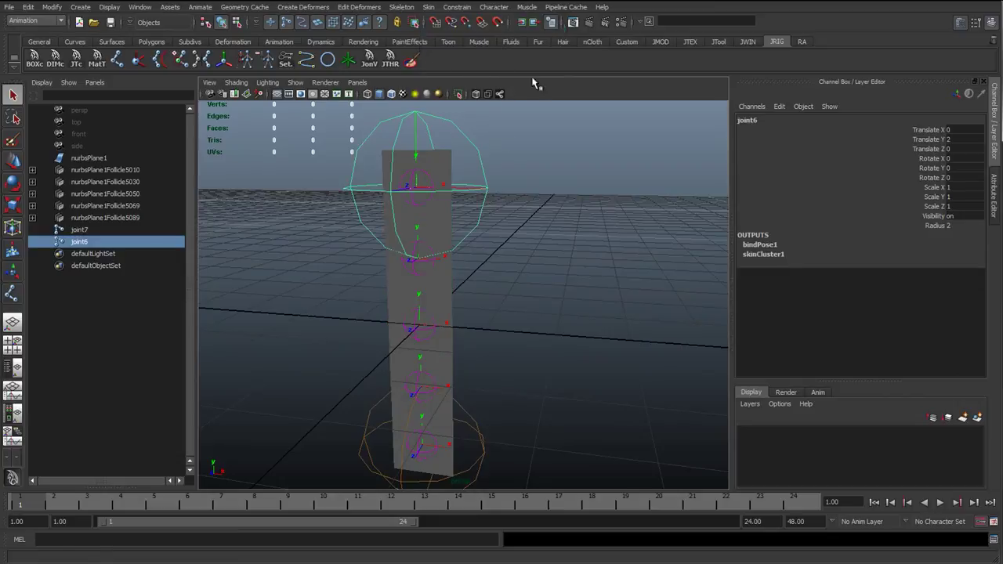
Step: Move the large top joint to about Translate X -1.68, Y 2.58 to test how the bound ribbon follows
left_click(465, 214)
key("w")
left_click(475, 233)
scroll(470, 239, "down", 4)
left_click_drag(460, 235, 376, 210, "alt")
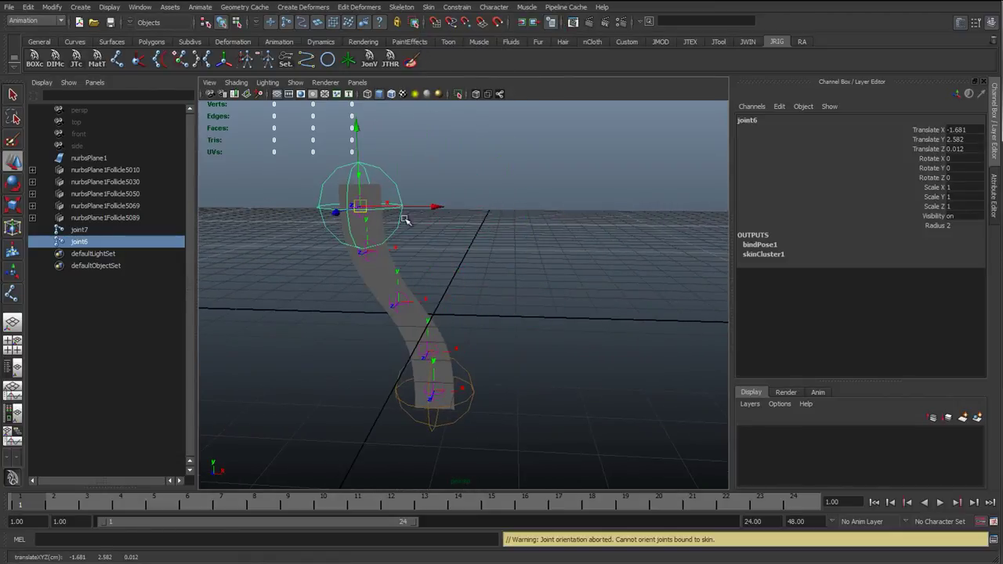
Step: Try rotating the large top joint about 86 degrees around Z, and undo the test rotations and move
key("e")
left_click_drag(463, 215, 423, 204)
key("ctrl+z")
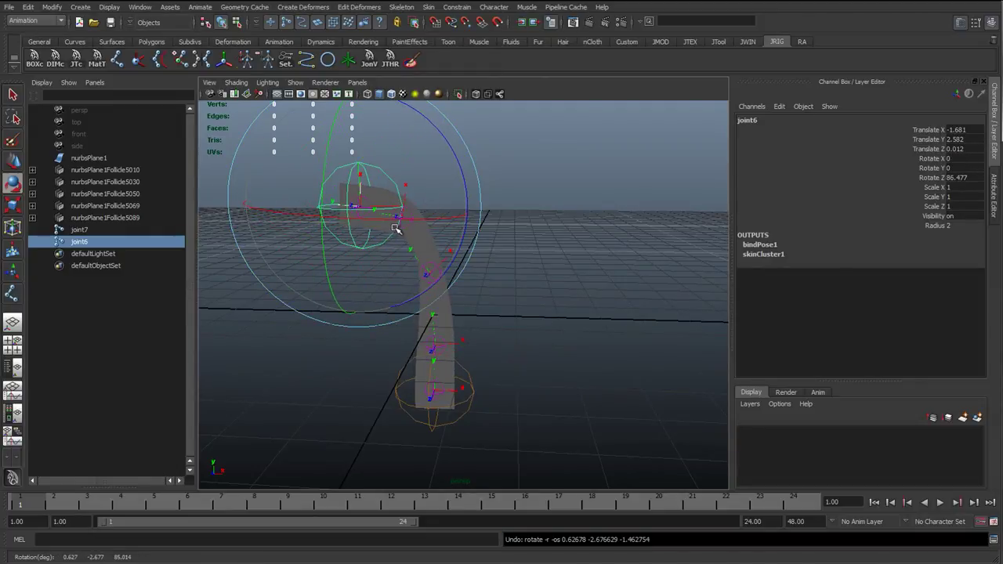
key("ctrl+z")
key("ctrl+z")
key("ctrl+z")
key("w")
Step: Examine the ribbon's parts by selecting the NURBS plane and the five small follicle joints
scroll(435, 262, "up", 4)
left_click_drag(431, 262, 442, 181, "alt")
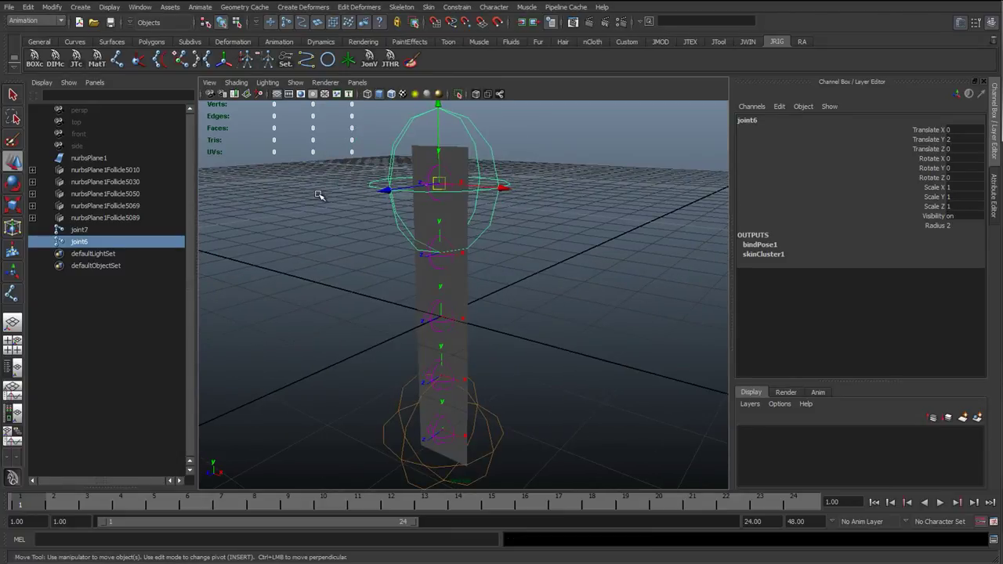
middle_click_drag(351, 159, 356, 189, "alt")
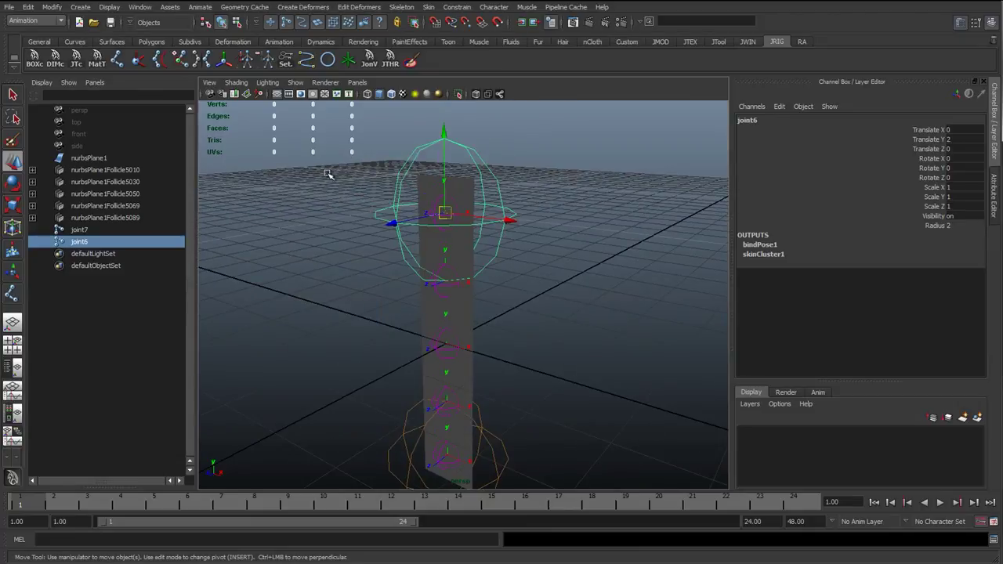
mouse_move(425, 279)
left_mouse_down("alt")
mouse_move(453, 317)
mouse_move(432, 273)
left_mouse_up("alt")
left_click(450, 313)
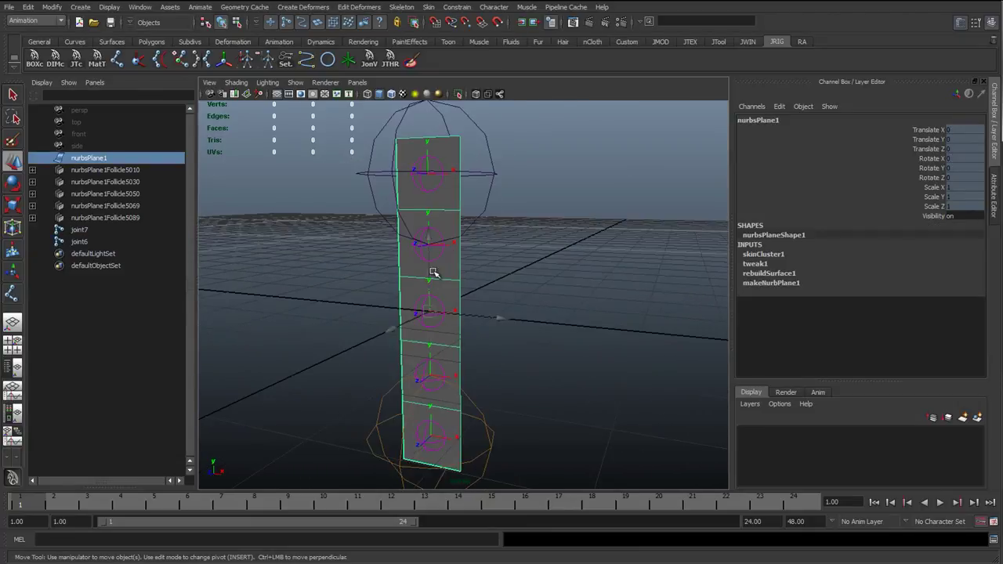
key("q")
left_click_drag(378, 190, 458, 316, "alt")
left_click(459, 306)
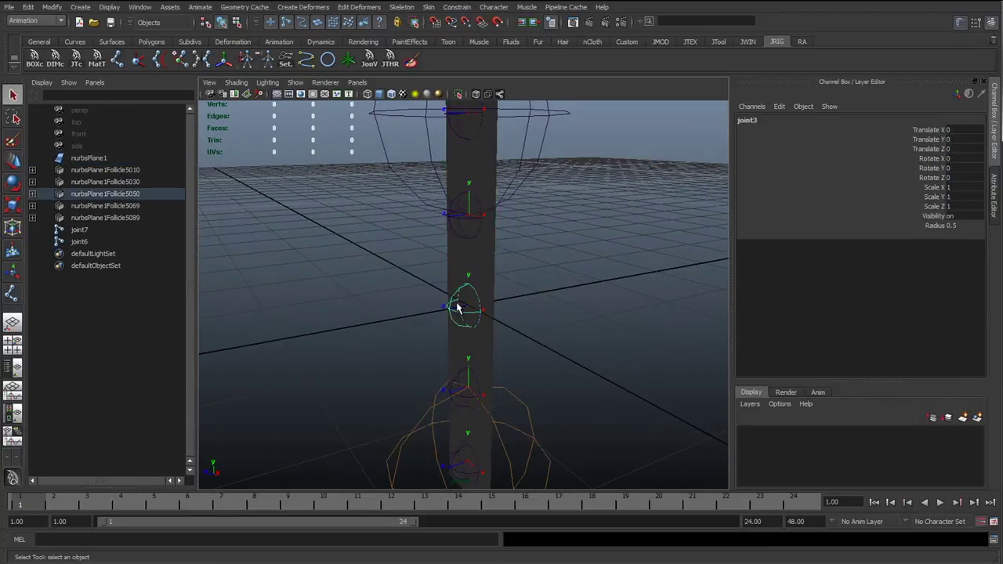
left_click(459, 400, "shift")
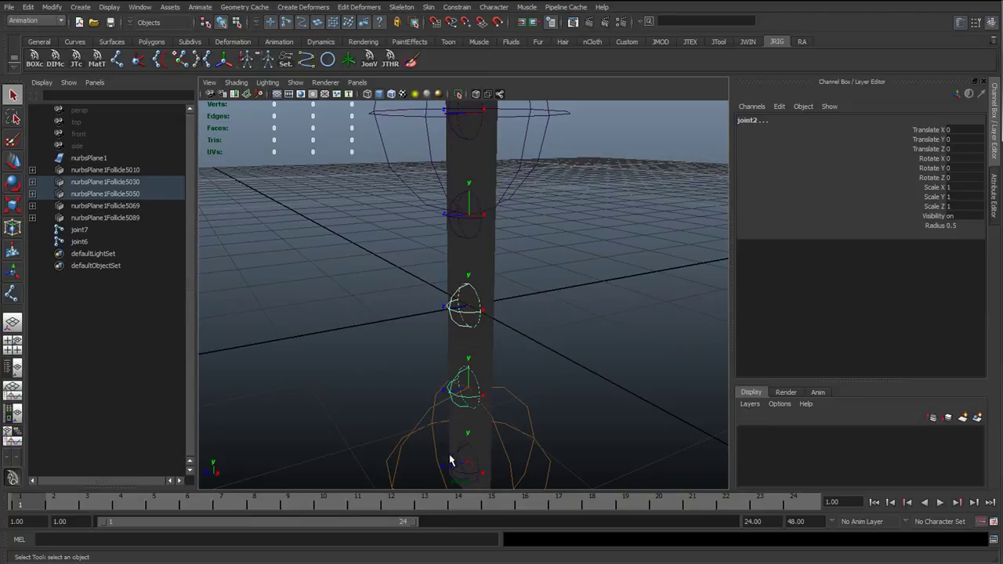
left_click(450, 461, "shift")
left_click(466, 211, "shift")
left_click_drag(466, 210, 433, 196, "alt")
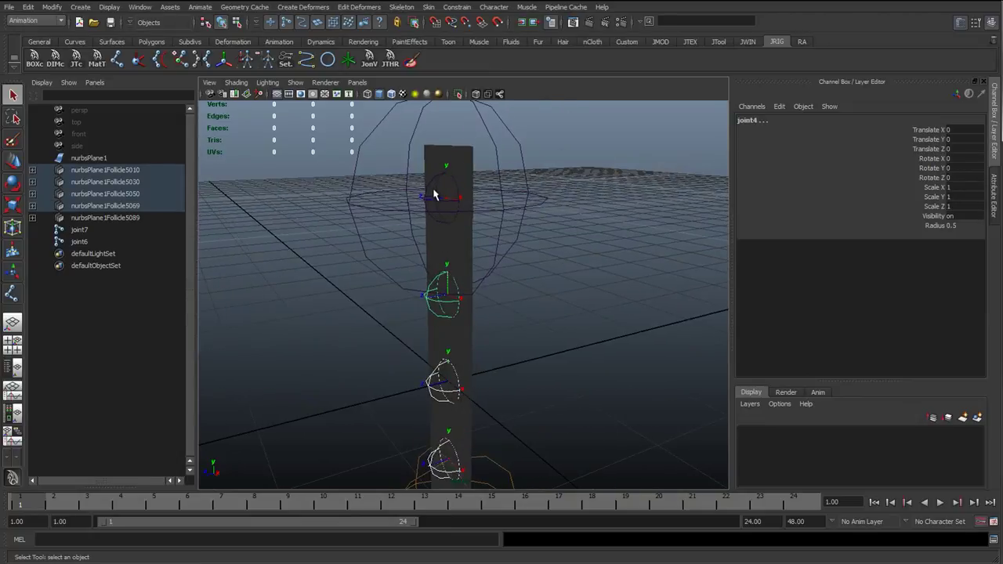
left_click(435, 185, "shift")
Step: Examine the two large control joints at the ribbon's ends and the NURBS plane they drive
left_click(352, 204)
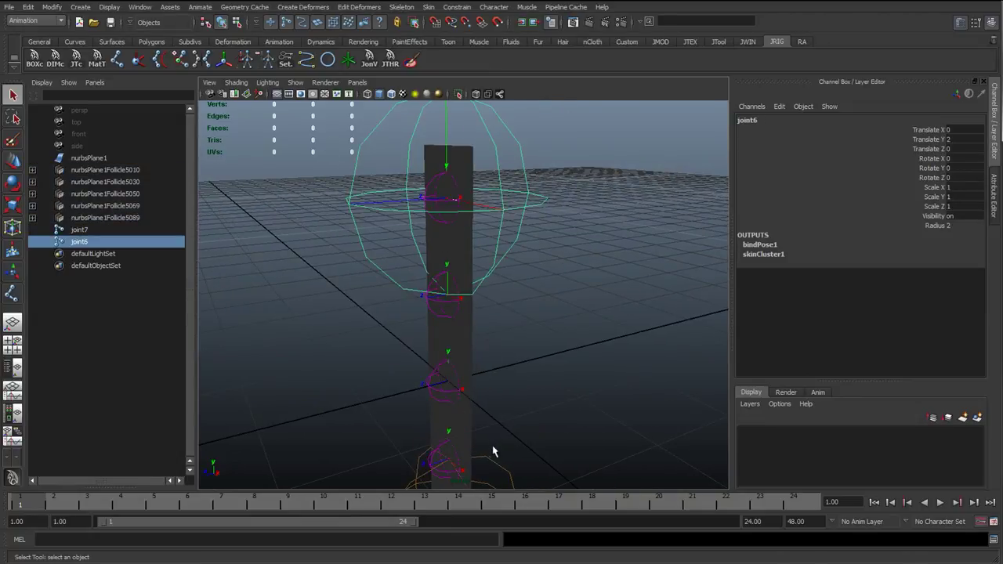
left_click(505, 475, "shift")
left_click_drag(532, 442, 500, 336, "alt")
mouse_move(448, 293)
left_mouse_down("alt")
mouse_move(488, 286)
mouse_move(463, 281)
left_mouse_up("alt")
left_click(397, 268)
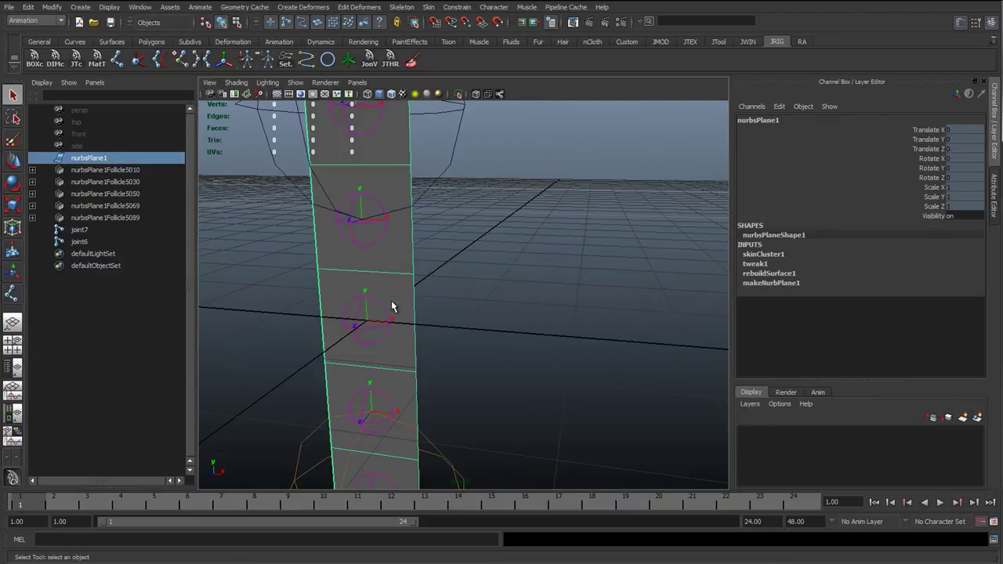
scroll(430, 355, "down", 4)
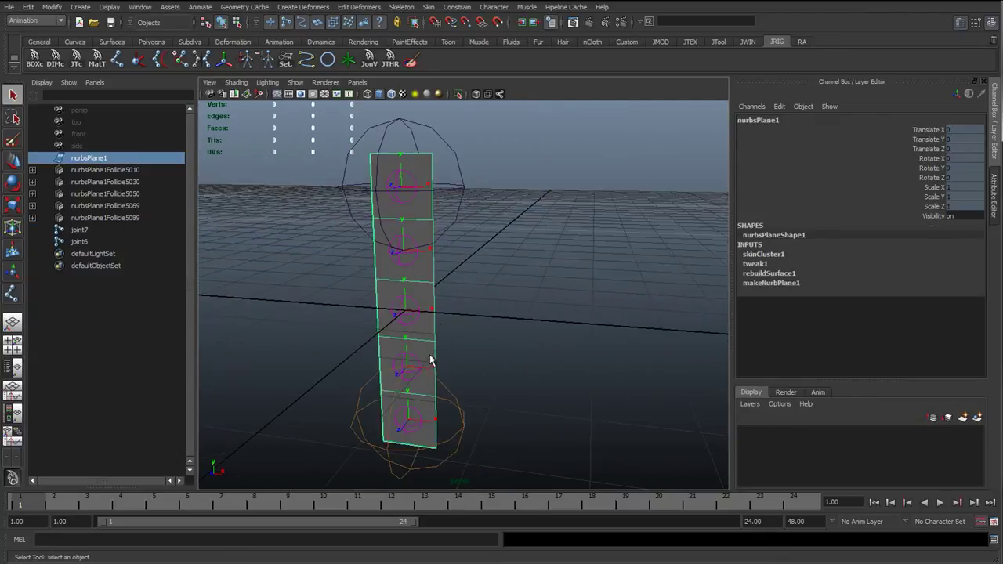
Step: Inspect the large top joint's influence on the NURBS plane with the Paint Skin Weights tool, and leave the tool
left_click(412, 63)
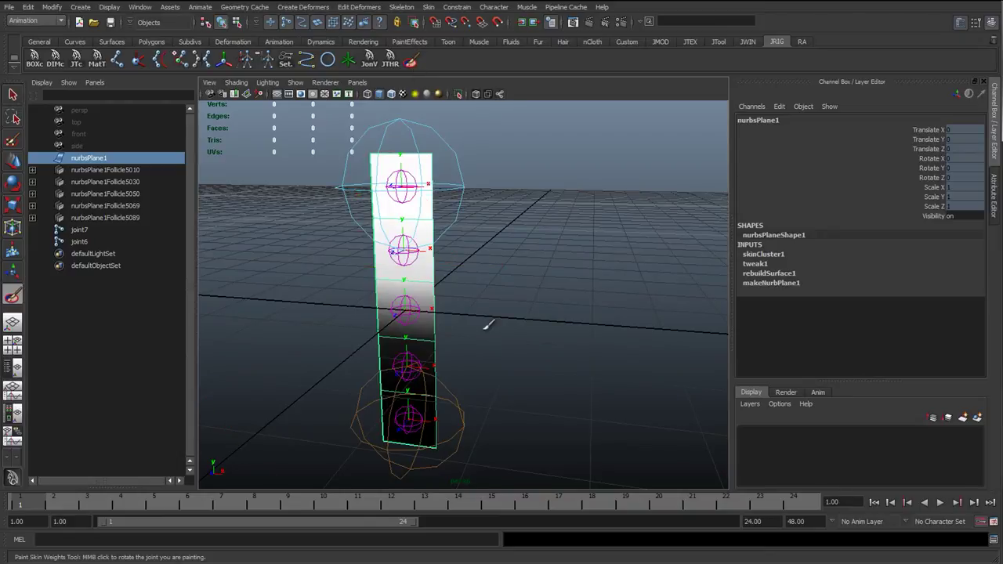
key("f")
mouse_move(438, 336)
left_mouse_down("alt")
mouse_move(409, 332)
mouse_move(441, 222)
left_mouse_up("alt")
middle_click_drag(450, 239, 435, 142)
key("q")
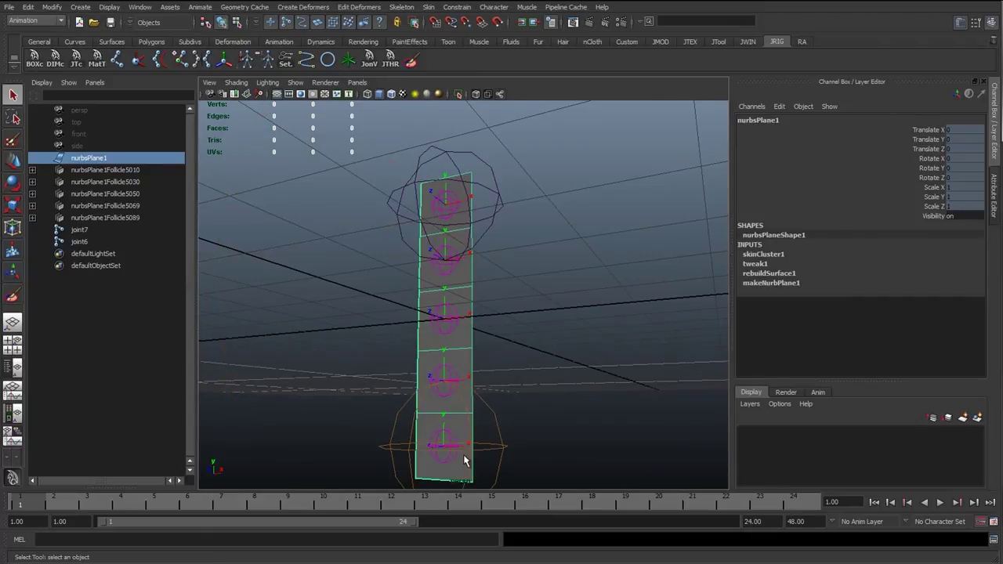
Step: Resize the Paint Skin Weights brush and stroke over the middle and upper sections of the NURBS plane
left_click(412, 61)
middle_click_drag(453, 359, 459, 333, "alt")
key("b")
mouse_move(452, 284)
left_mouse_down()
mouse_move(251, 338)
mouse_move(188, 338)
left_mouse_up()
left_click_drag(421, 316, 448, 320)
mouse_move(425, 281)
left_mouse_down()
mouse_move(470, 276)
mouse_move(431, 208)
mouse_move(490, 198)
mouse_move(457, 214)
left_mouse_up()
key("q")
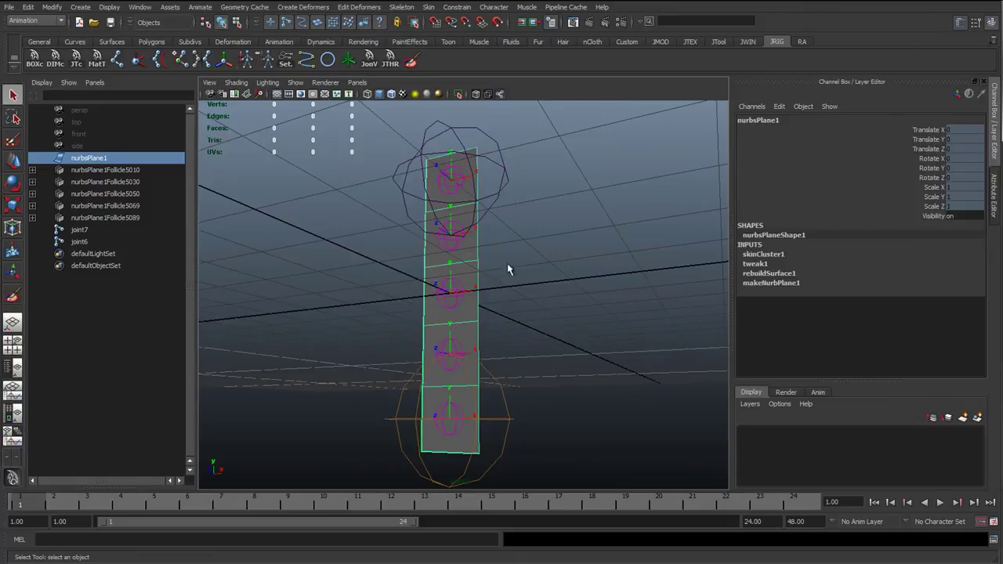
Step: Try rotating the large top joint to test the ribbon's weighting, undo the test, and clear the selection
left_click(501, 249)
left_click(515, 188)
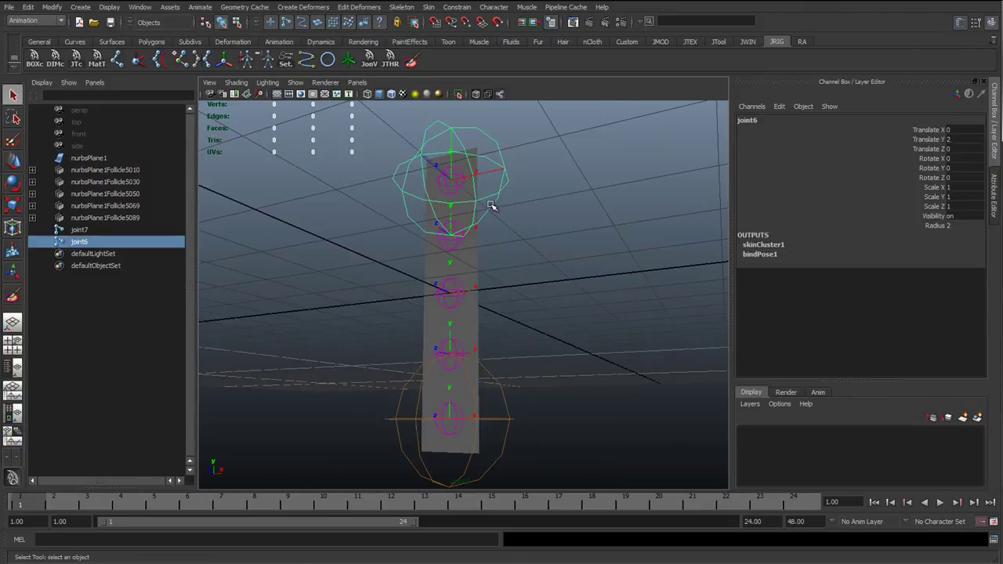
key("e")
left_click_drag(481, 213, 357, 265, "alt")
key("z")
key("z")
key("z")
key("q")
left_click(283, 292)
left_click_drag(282, 292, 445, 218, "alt")
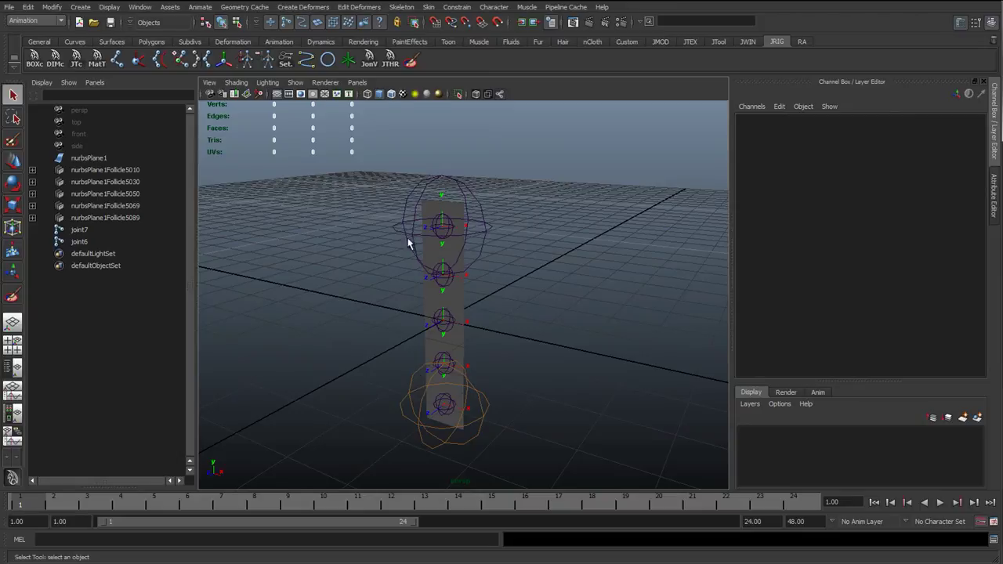
Step: Select the NURBS plane to inspect its surface between the control joints, and clear the selection
left_click(462, 305)
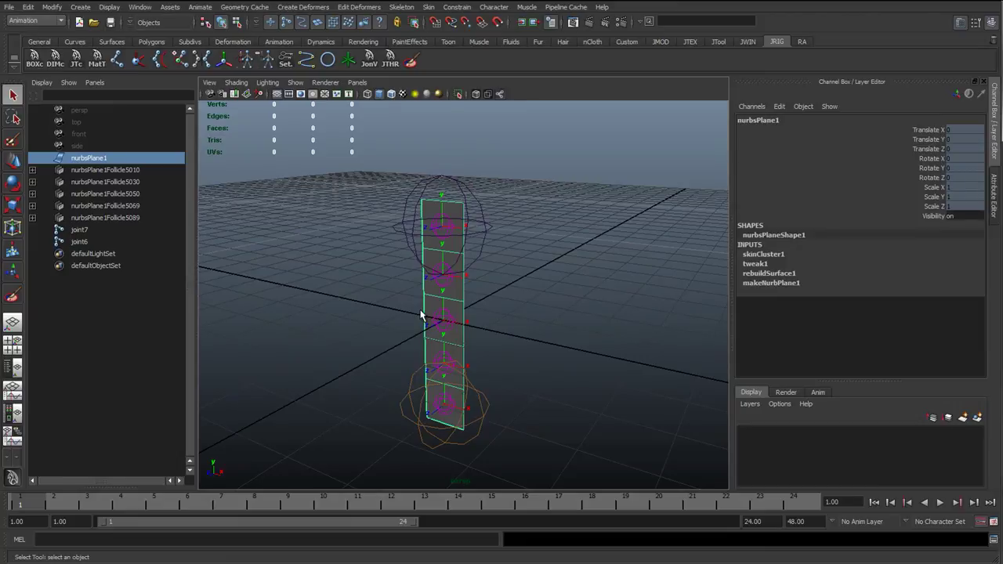
left_click(363, 321)
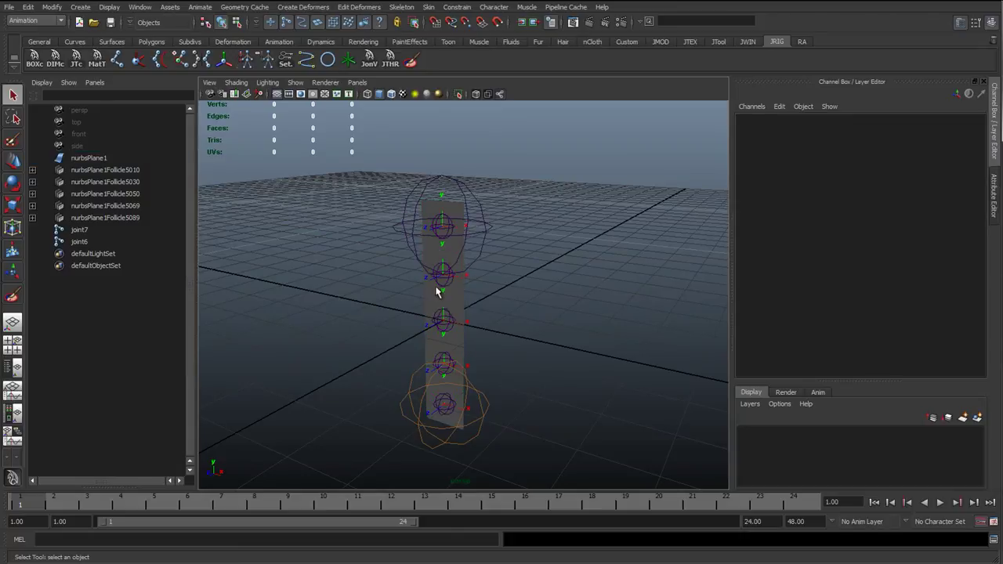
left_click_drag(439, 291, 455, 274, "alt")
left_click_drag(472, 240, 465, 25, "alt")
Step: Try moving the large top joint up to Translate Y 2.614 to stretch the ribbon, undo the move, and deselect the joint
left_click(457, 260)
key("w")
scroll(459, 257, "down", 3)
scroll(499, 248, "down", 3)
left_click_drag(500, 247, 468, 232, "alt")
key("ctrl+z")
left_click_drag(483, 274, 462, 285, "alt")
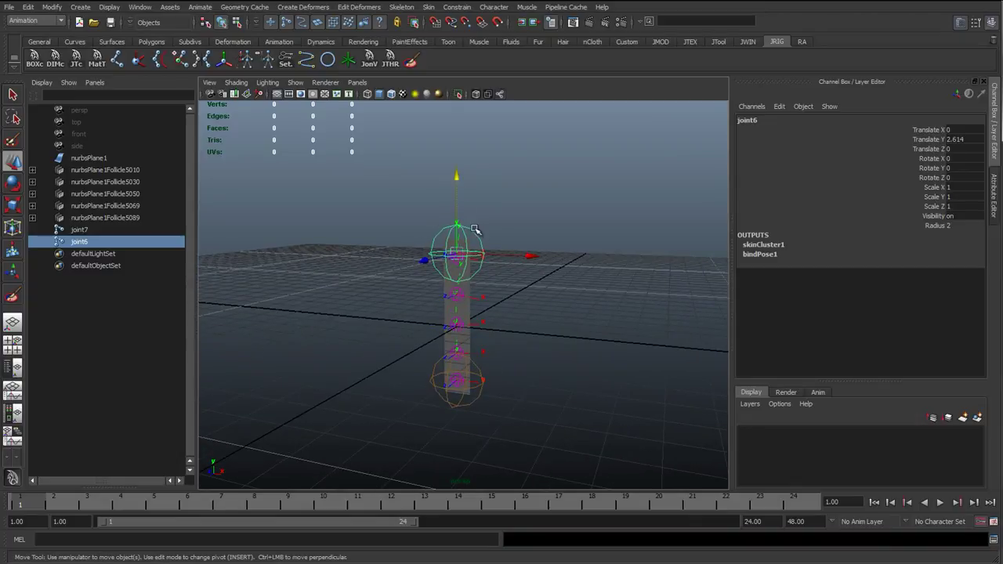
left_click_drag(458, 265, 430, 265, "alt")
key("ctrl+z")
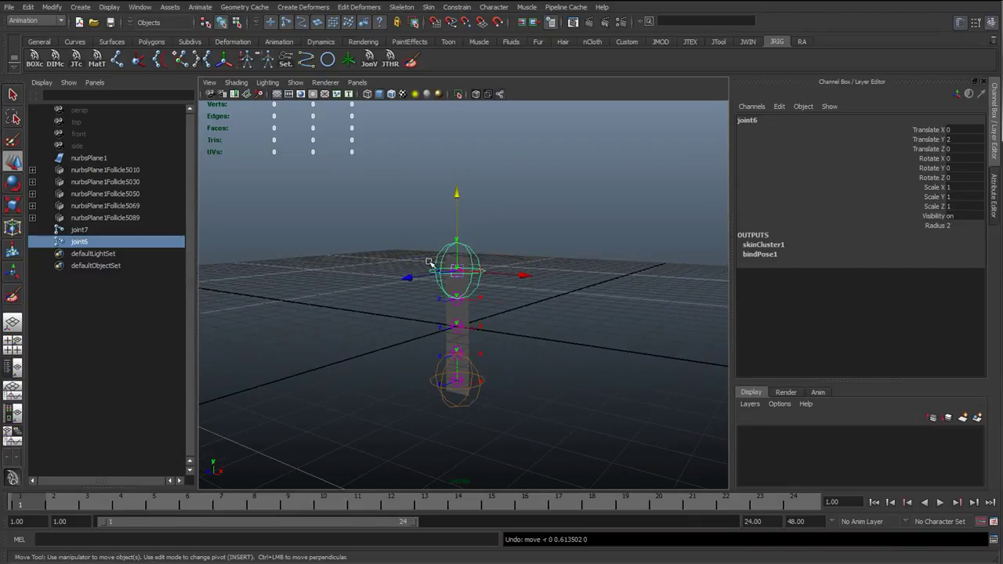
key("q")
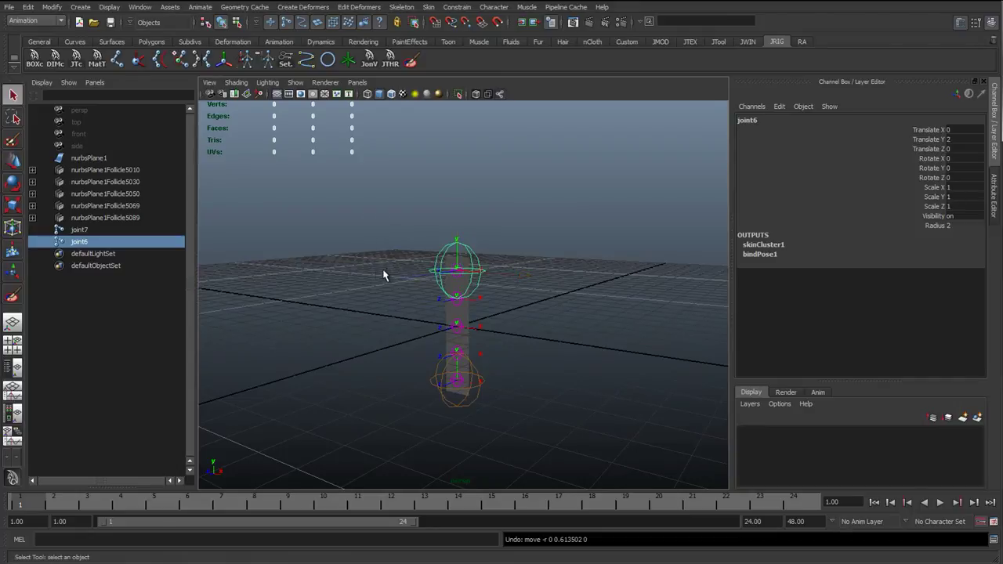
left_click(358, 281)
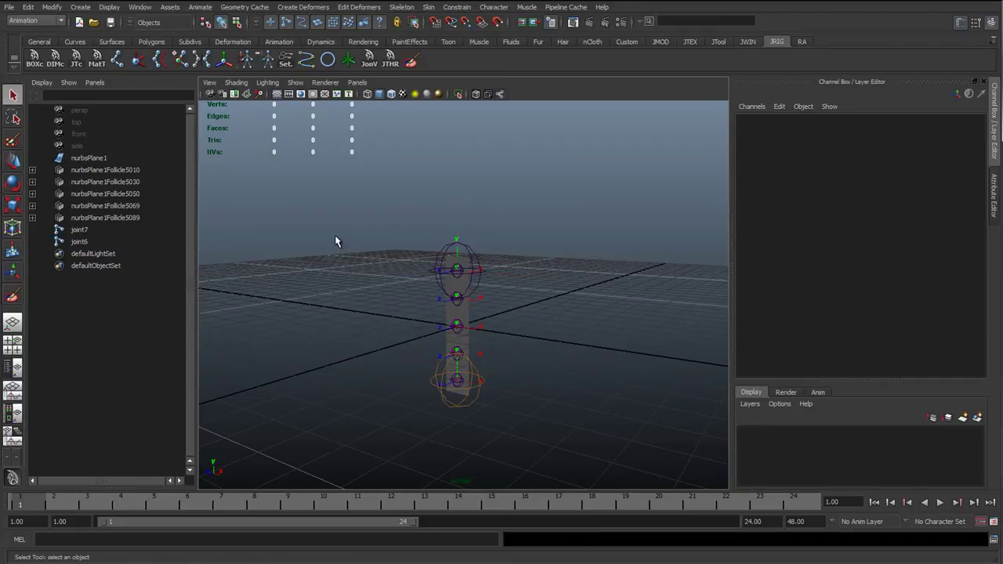
scroll(459, 292, "up", 5)
left_click_drag(481, 319, 473, 180, "alt")
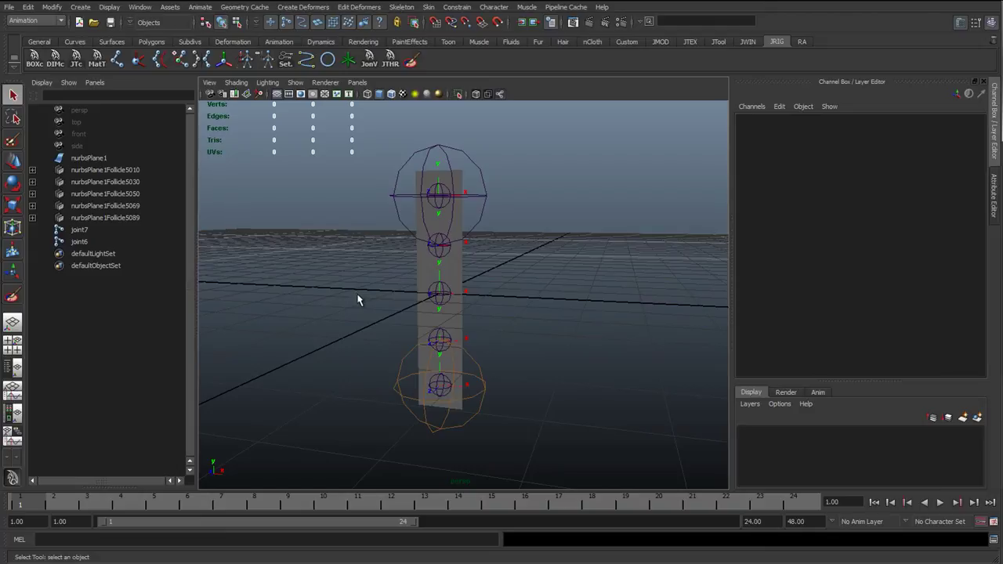
left_click_drag(406, 332, 386, 311, "alt")
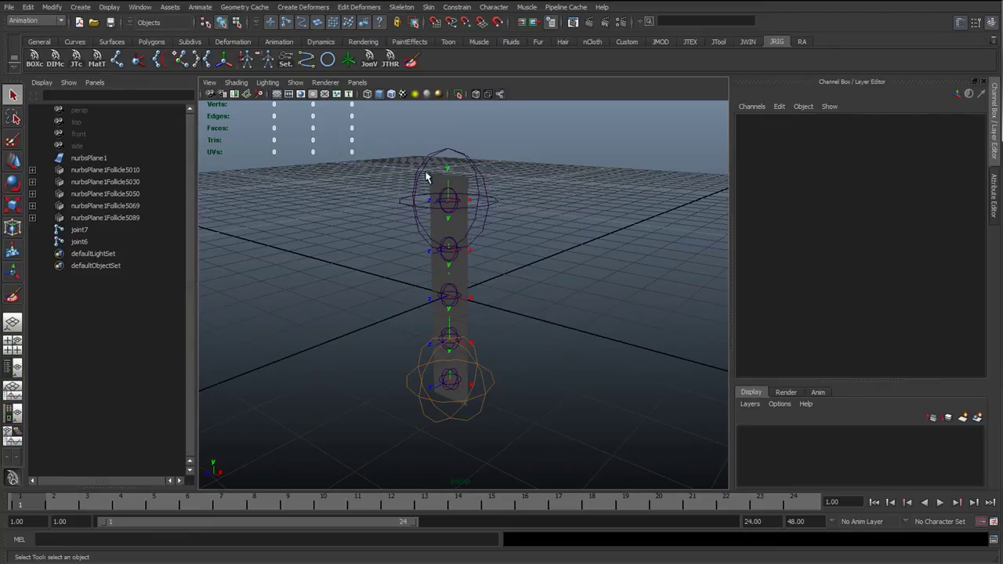
left_click_drag(434, 272, 410, 195, "alt")
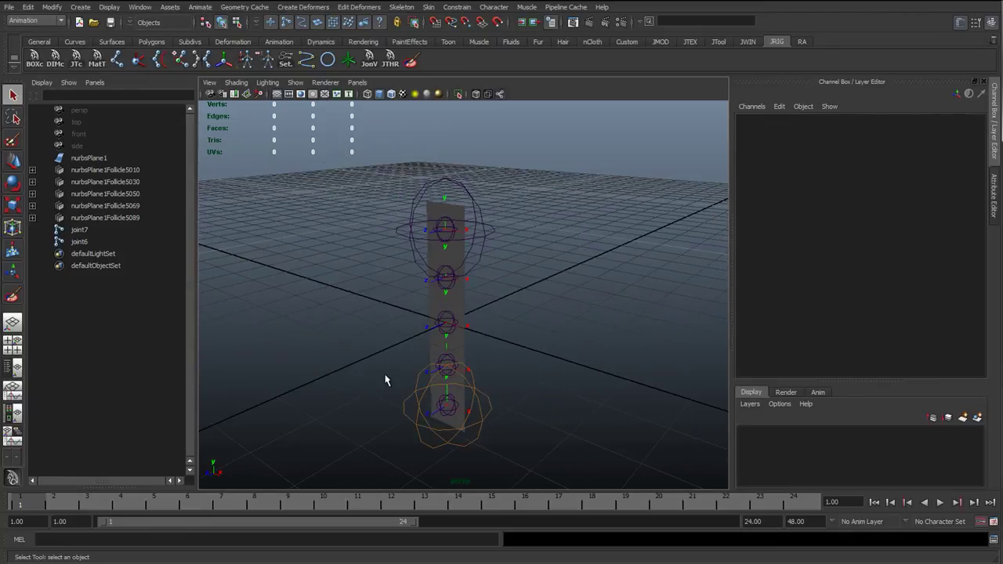
left_click_drag(376, 352, 379, 343, "alt")
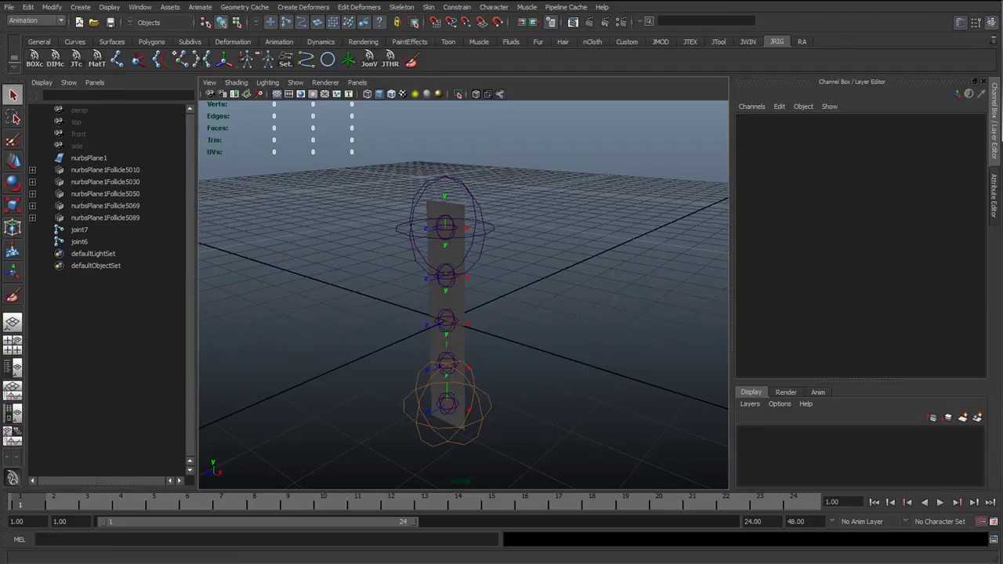